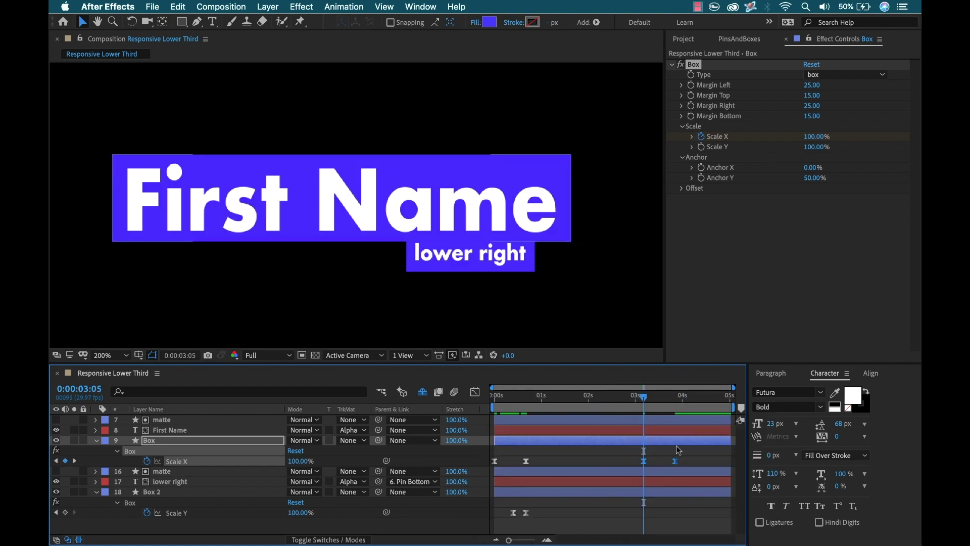
- Select the subtitle box's closing Scale Y keyframe
{"action": "left_click", "coordinate": [510, 512]}
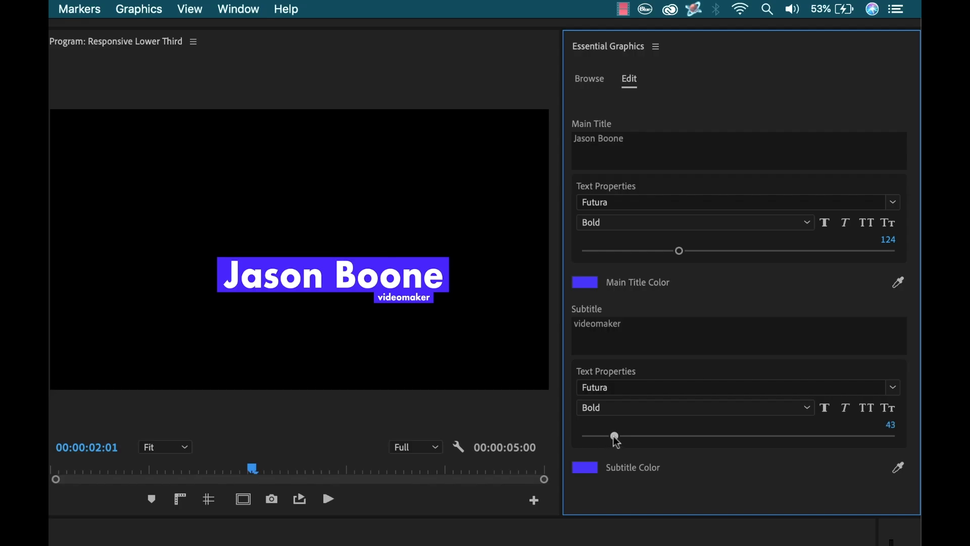
- Enlarge the subtitle and main title text sizes with the Essential Graphics sliders
{"action": "mouse_move", "coordinate": [615, 438]}
{"action": "left_mouse_down"}
{"action": "mouse_move", "coordinate": [651, 435]}
{"action": "mouse_move", "coordinate": [627, 435]}
{"action": "left_mouse_up"}
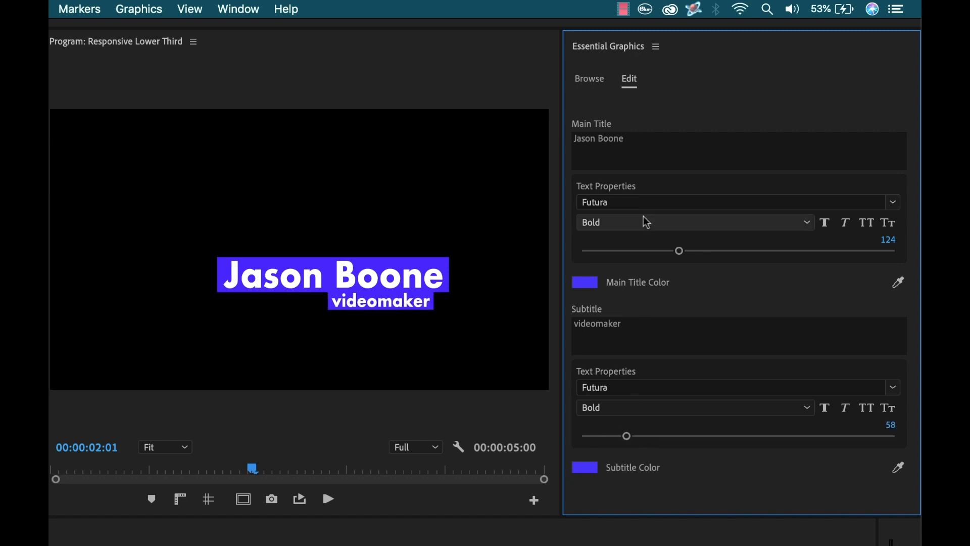
{"action": "mouse_move", "coordinate": [679, 251]}
{"action": "left_mouse_down"}
{"action": "mouse_move", "coordinate": [719, 251]}
{"action": "mouse_move", "coordinate": [665, 251]}
{"action": "left_mouse_up"}
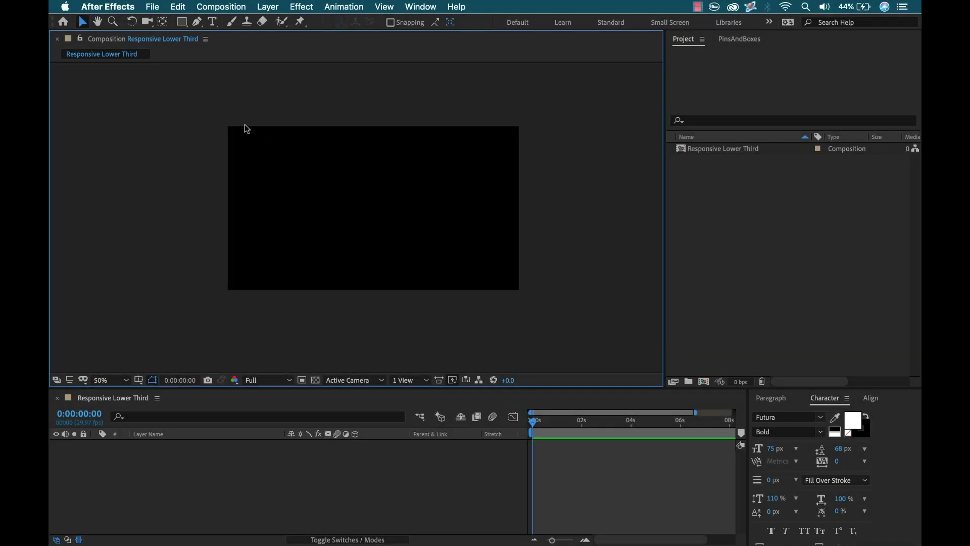
- Create a new text layer reading 'First Name' in the composition
{"action": "left_click", "coordinate": [213, 22]}
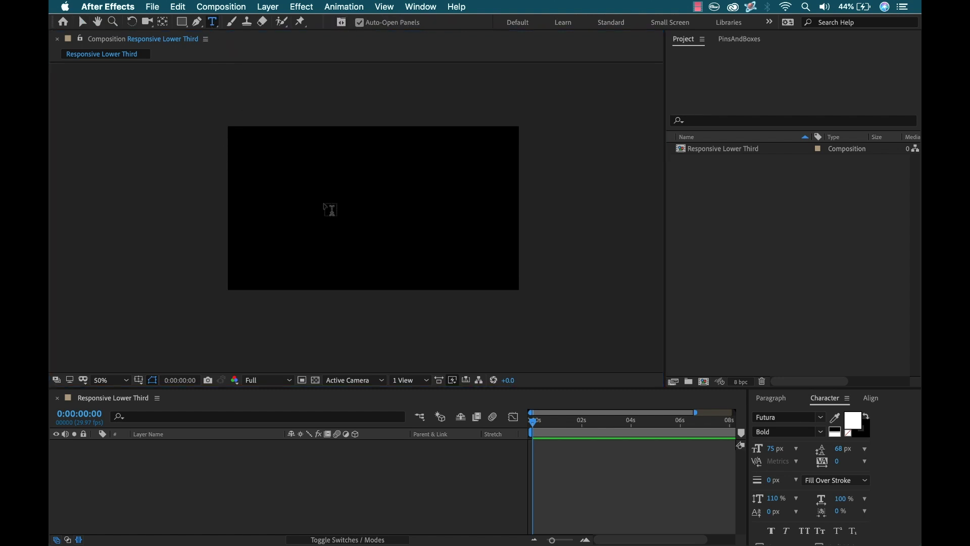
{"action": "left_click", "coordinate": [323, 204]}
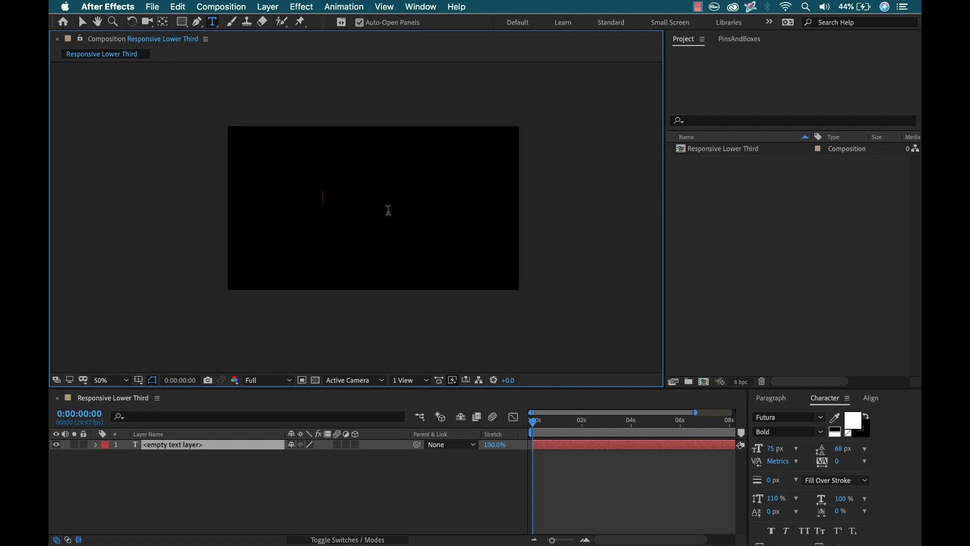
{"action": "type", "text": "First Name"}
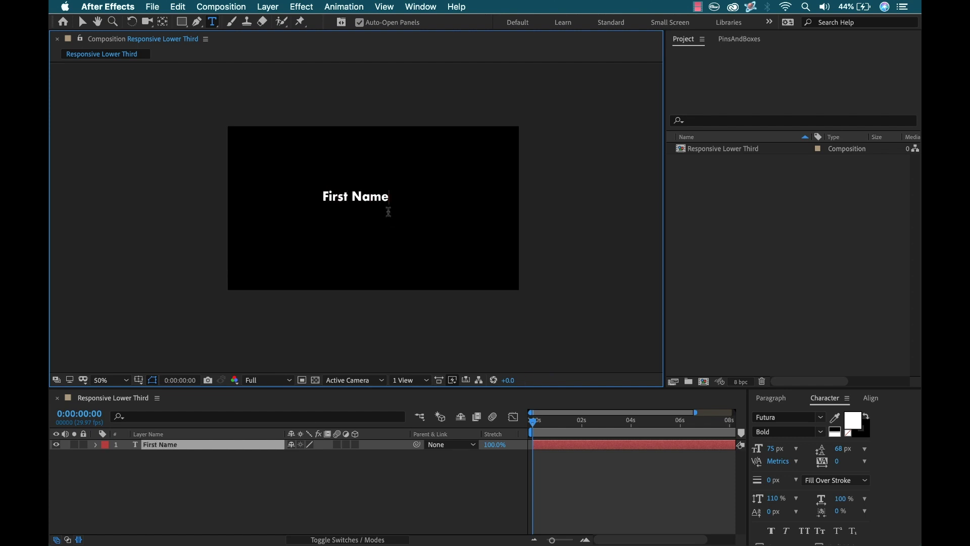
{"action": "triple_click", "coordinate": [355, 195]}
{"action": "key", "text": "Escape"}
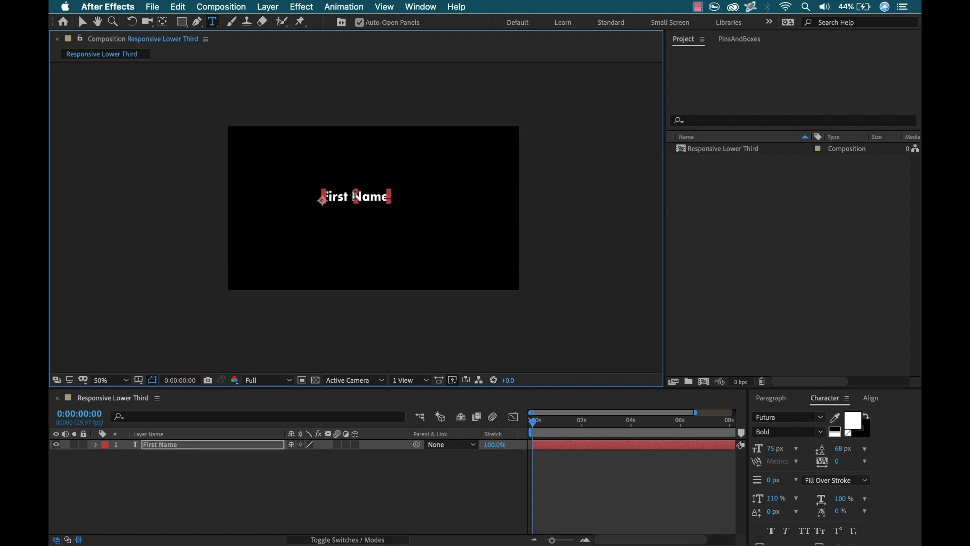
{"action": "key", "text": "v"}
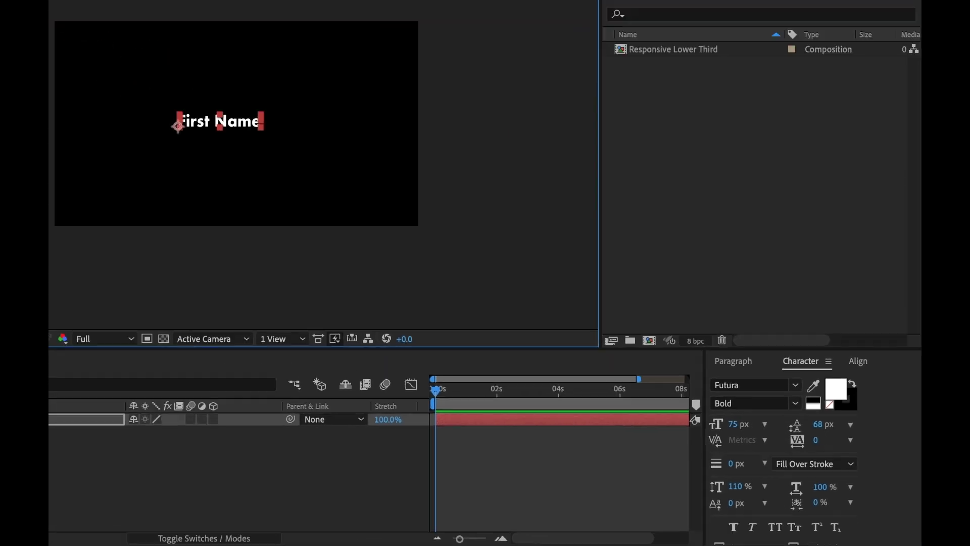
- Set the First Name font size to 100 px in the Character panel
{"action": "left_click", "coordinate": [420, 7]}
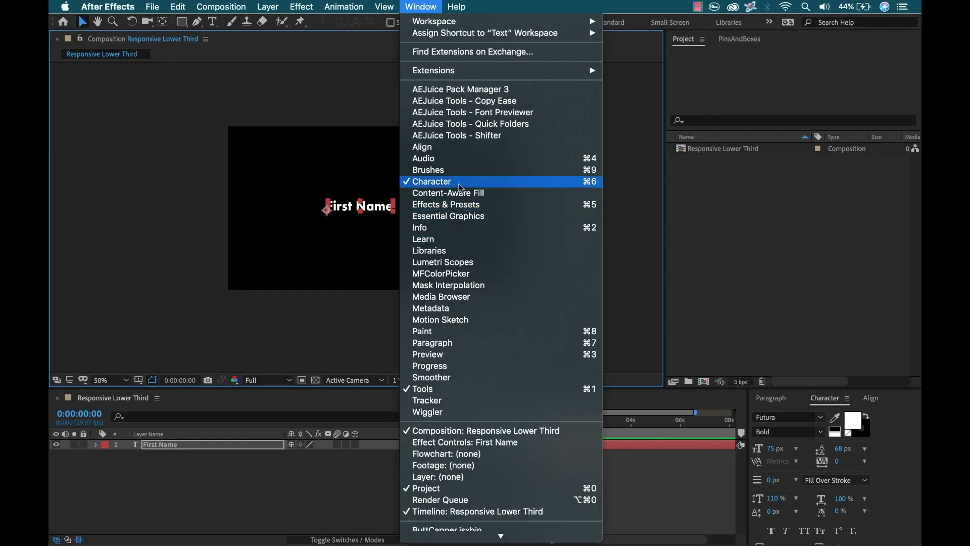
{"action": "left_click", "coordinate": [895, 455]}
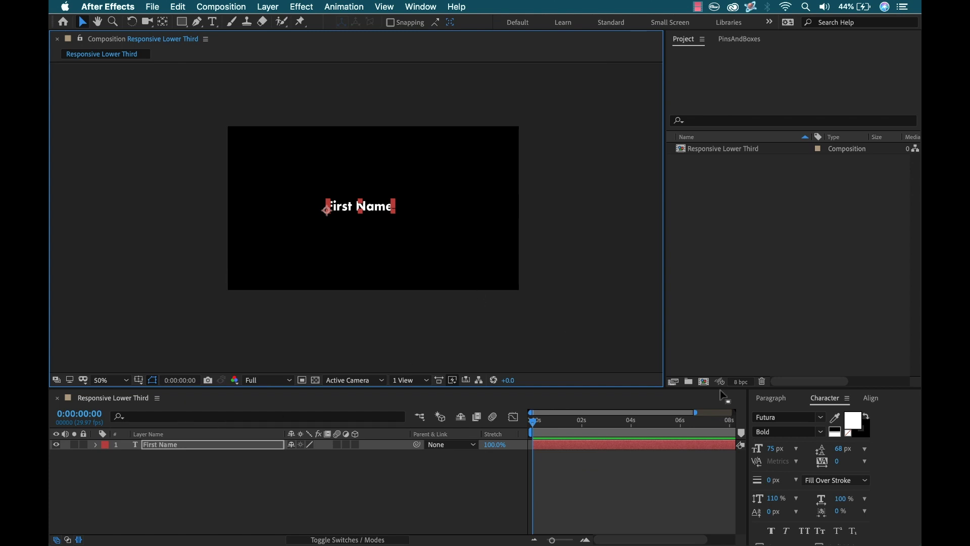
{"action": "left_click", "coordinate": [774, 448]}
{"action": "type", "text": "100"}
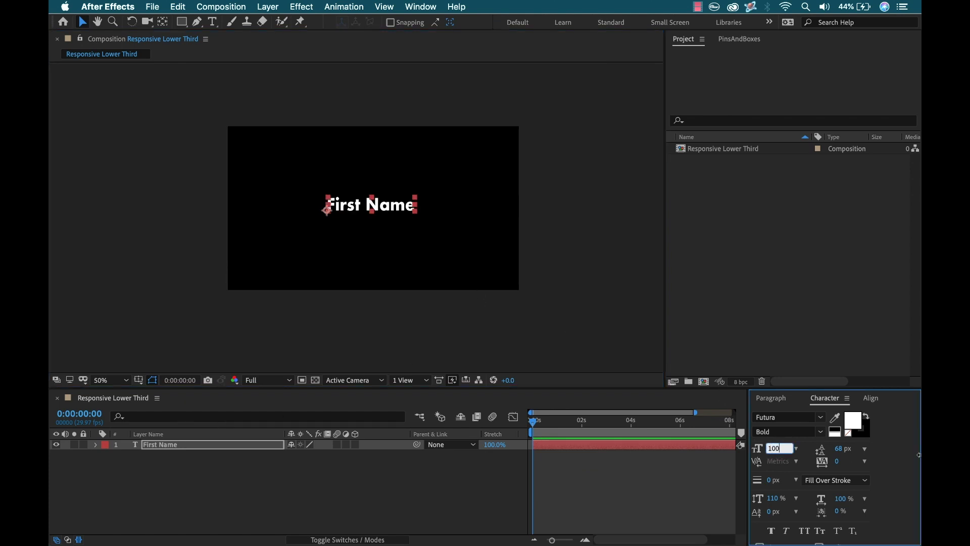
{"action": "key", "text": "Return"}
- Centre First Name horizontally and vertically in the composition using the Align panel
{"action": "left_click_drag", "start_coordinate": [381, 213], "coordinate": [385, 223]}
{"action": "left_click", "coordinate": [870, 399]}
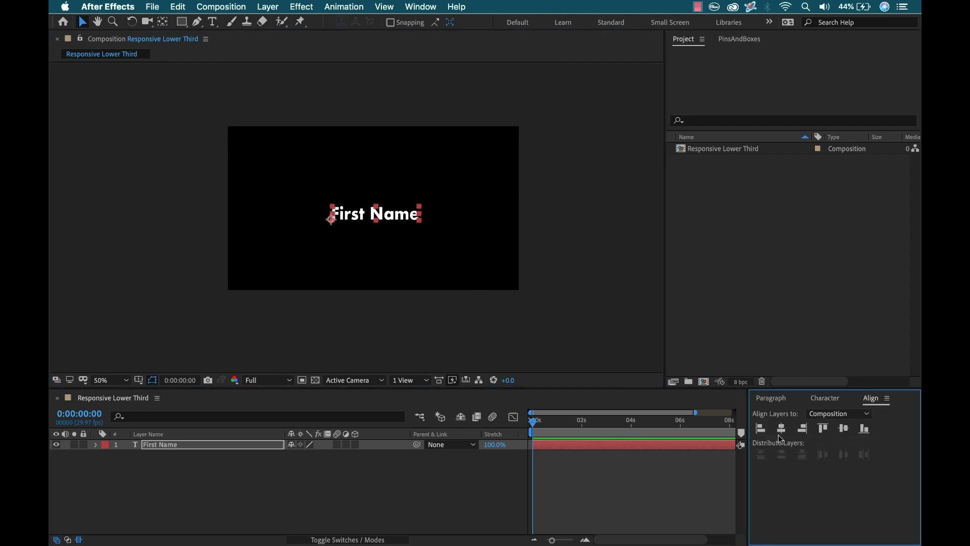
{"action": "left_click", "coordinate": [780, 429]}
{"action": "left_click", "coordinate": [843, 429]}
{"action": "left_click", "coordinate": [824, 399]}
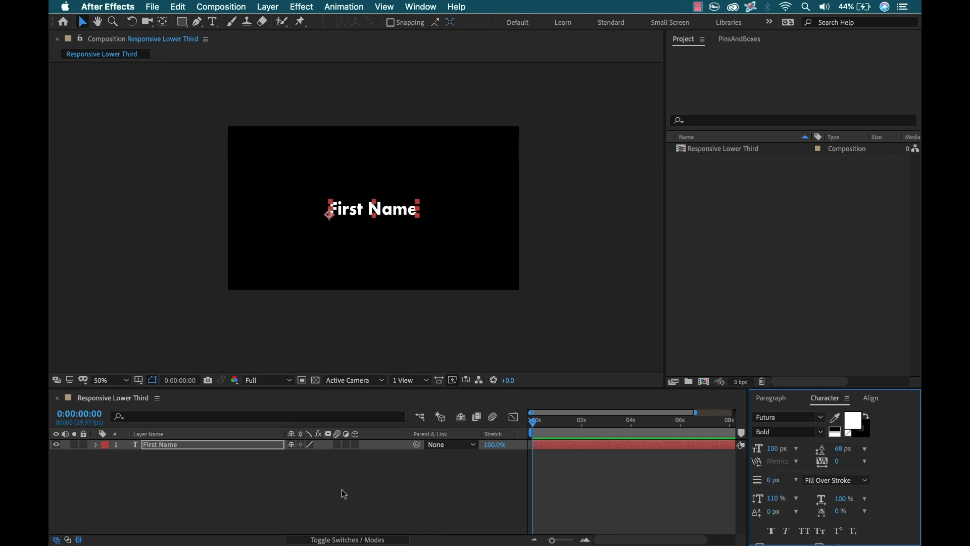
{"action": "left_click", "coordinate": [196, 471]}
{"action": "left_click", "coordinate": [169, 449]}
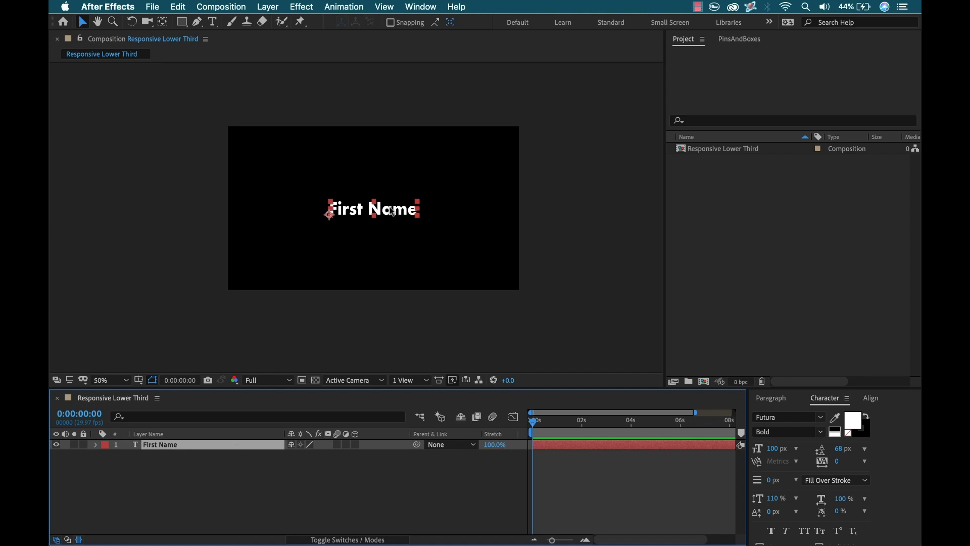
- Duplicate the First Name layer and retype the copy as 'lower right'
{"action": "key", "text": "super+d"}
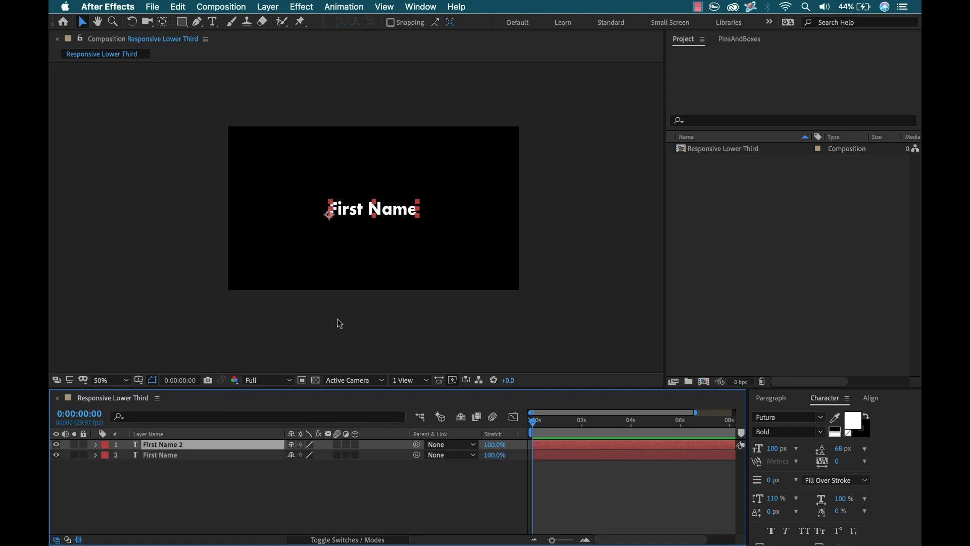
{"action": "left_click_drag", "start_coordinate": [395, 215], "coordinate": [395, 231]}
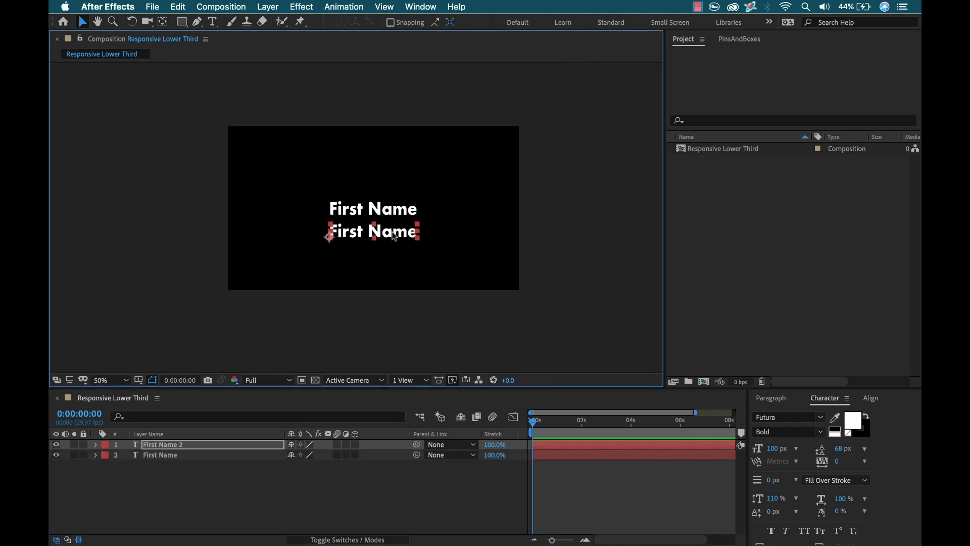
{"action": "double_click", "coordinate": [395, 235]}
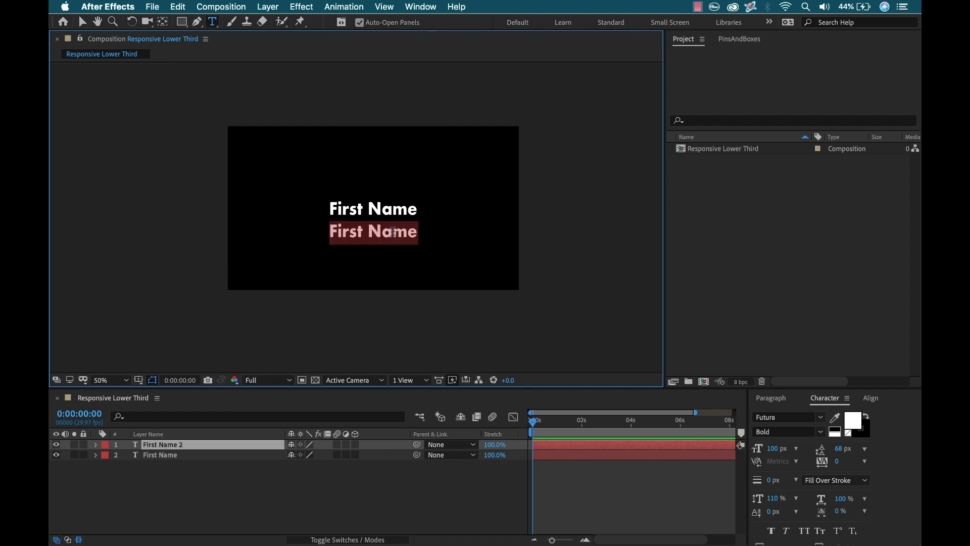
{"action": "type", "text": "lower righ"}
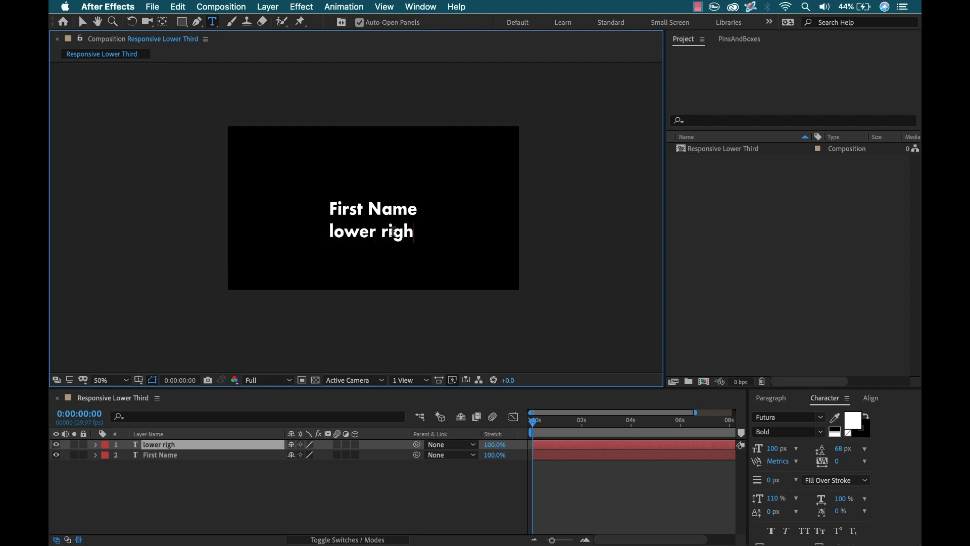
{"action": "type", "text": "t"}
{"action": "key", "text": "Escape"}
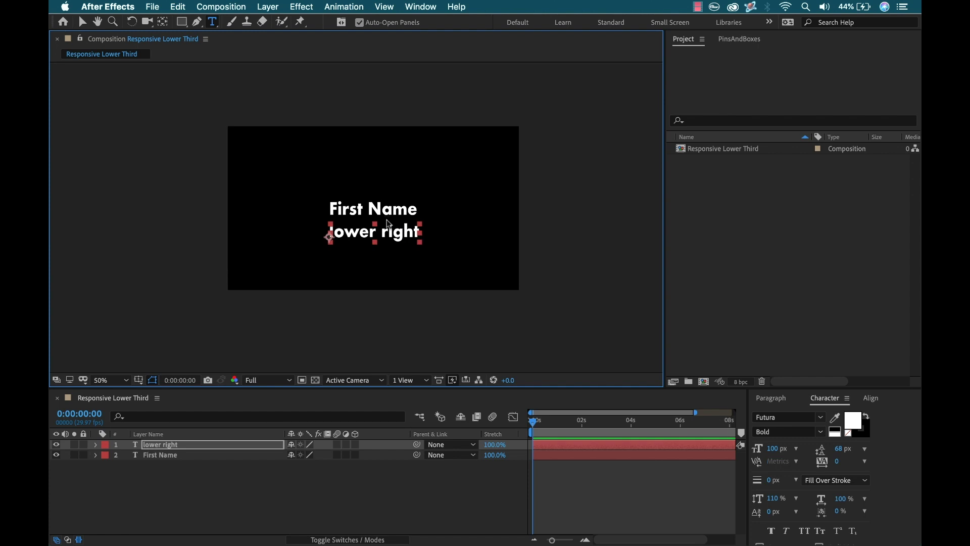
{"action": "key", "text": "v"}
- Right-align the lower right text and move it under First Name's right end
{"action": "left_click", "coordinate": [782, 403]}
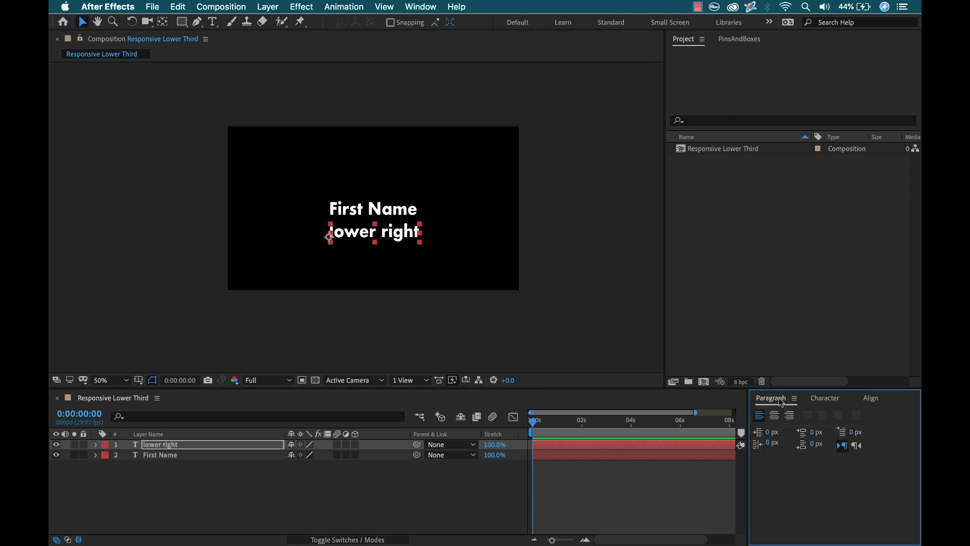
{"action": "left_click", "coordinate": [790, 416]}
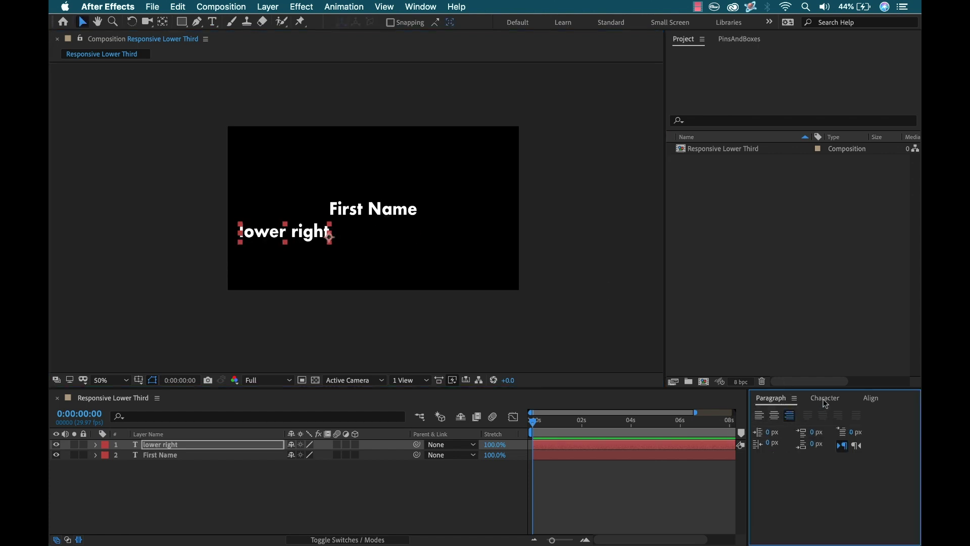
{"action": "left_click_drag", "start_coordinate": [309, 236], "coordinate": [398, 237]}
{"action": "key", "text": "comma"}
{"action": "key", "text": "period"}
{"action": "key", "text": "period"}
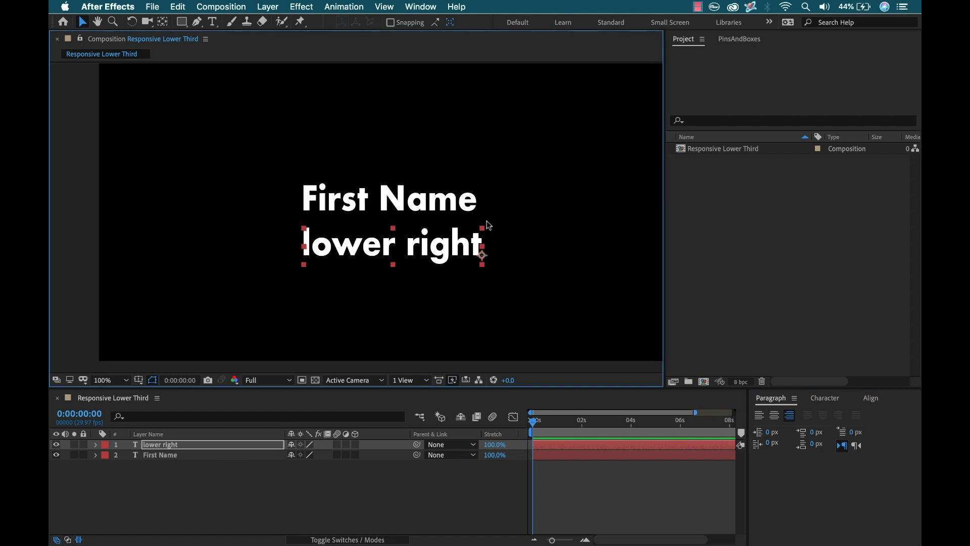
- Set lower right to 35 px and tuck it just beneath First Name
{"action": "left_click", "coordinate": [835, 399]}
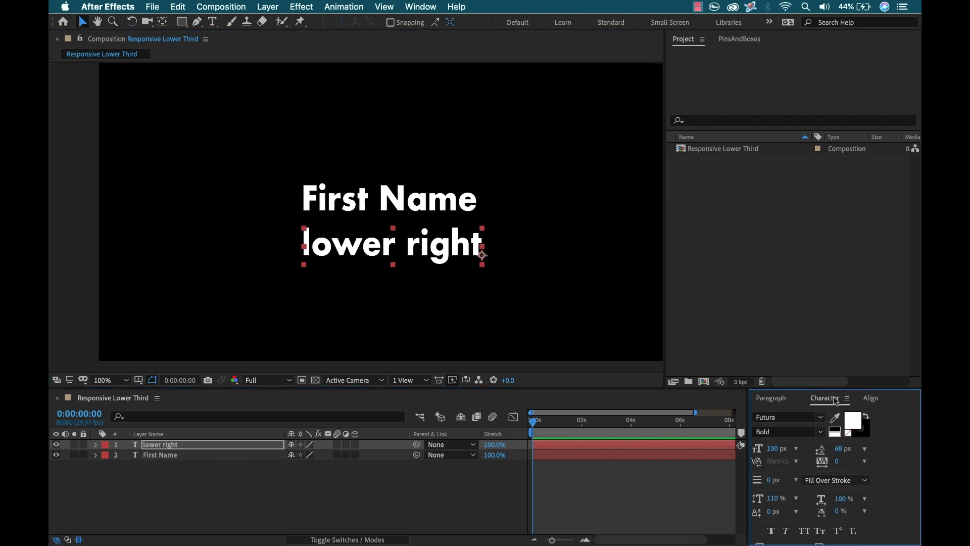
{"action": "left_click", "coordinate": [774, 447]}
{"action": "type", "text": "35"}
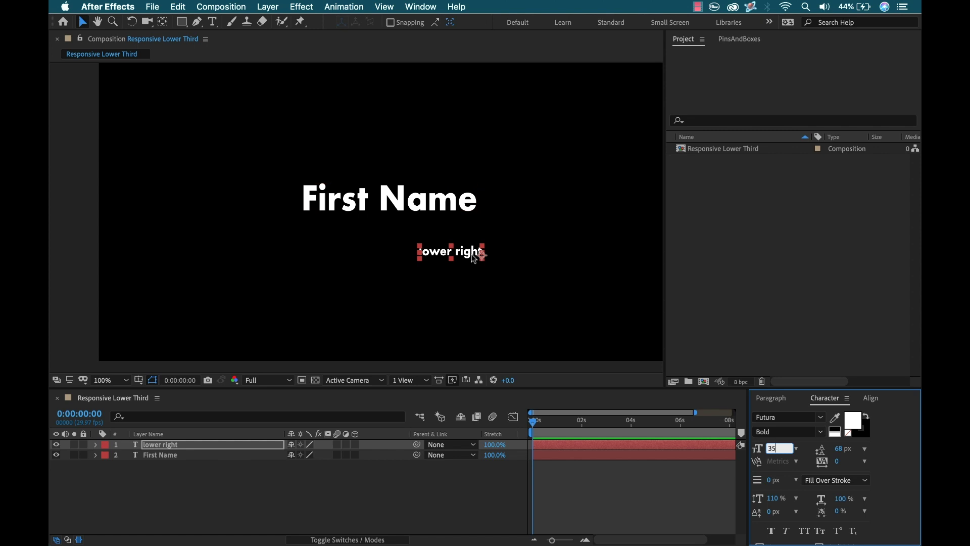
{"action": "left_click_drag", "start_coordinate": [469, 249], "coordinate": [455, 225]}
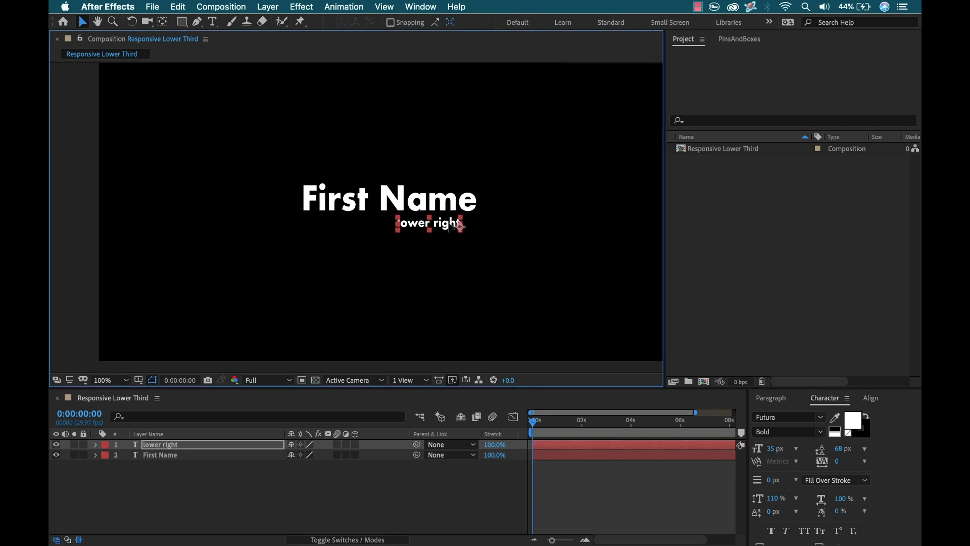
{"action": "left_click", "coordinate": [473, 255]}
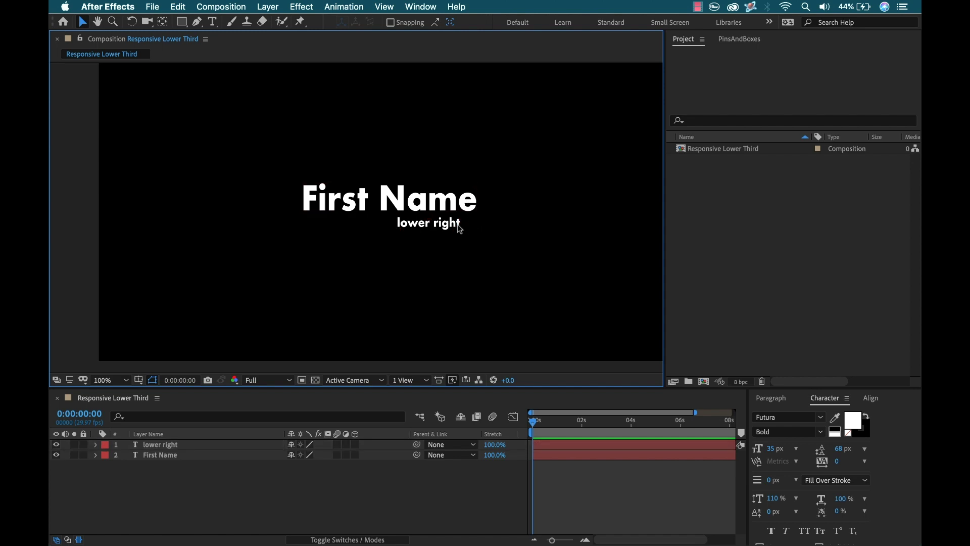
{"action": "left_click_drag", "start_coordinate": [457, 225], "coordinate": [461, 227]}
{"action": "left_click", "coordinate": [411, 484]}
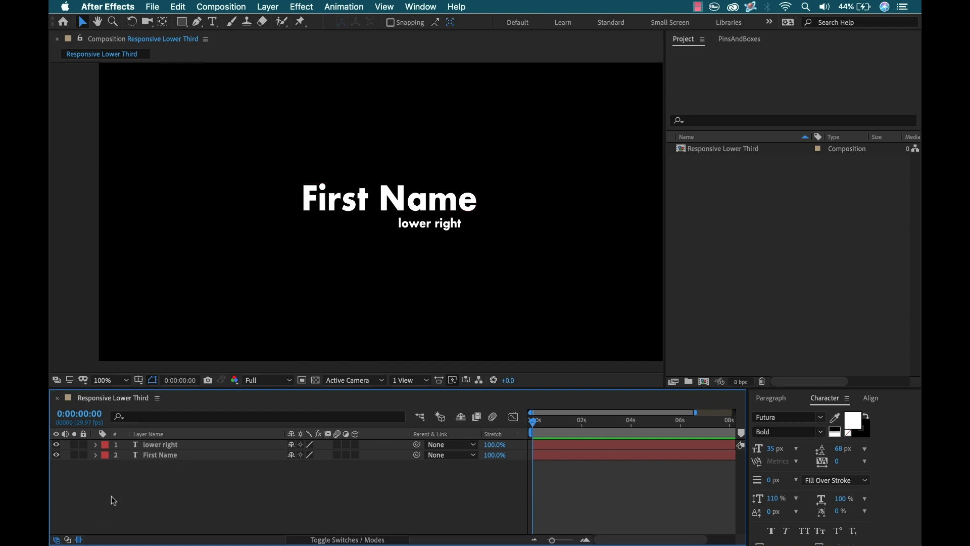
- Replace the name text with a person's full name
{"action": "double_click", "coordinate": [158, 455]}
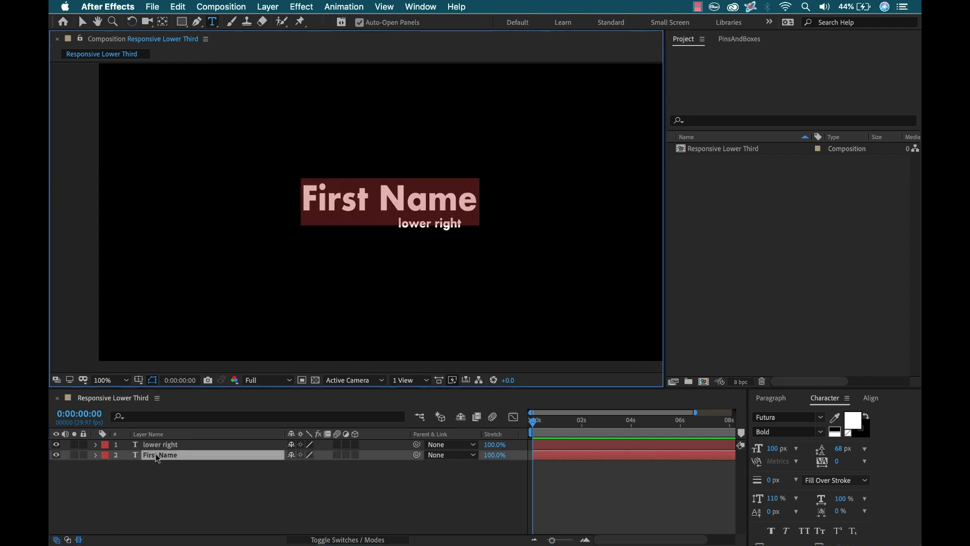
{"action": "type", "text": "Jason B"}
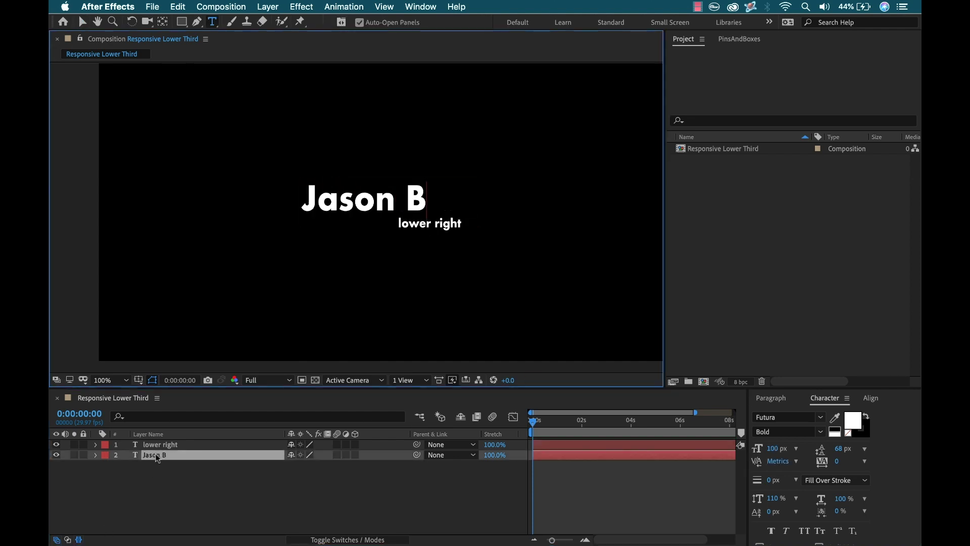
{"action": "type", "text": "oone"}
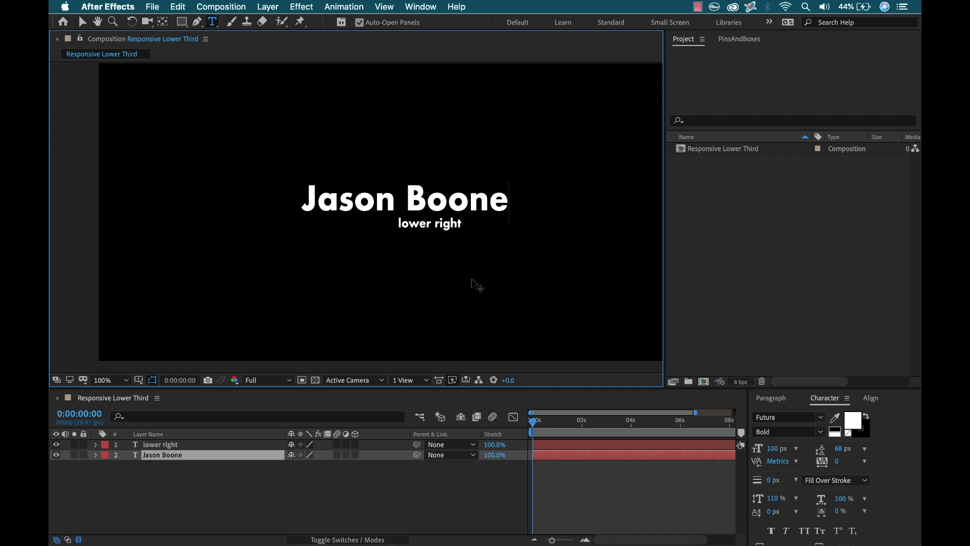
{"action": "left_click", "coordinate": [435, 519]}
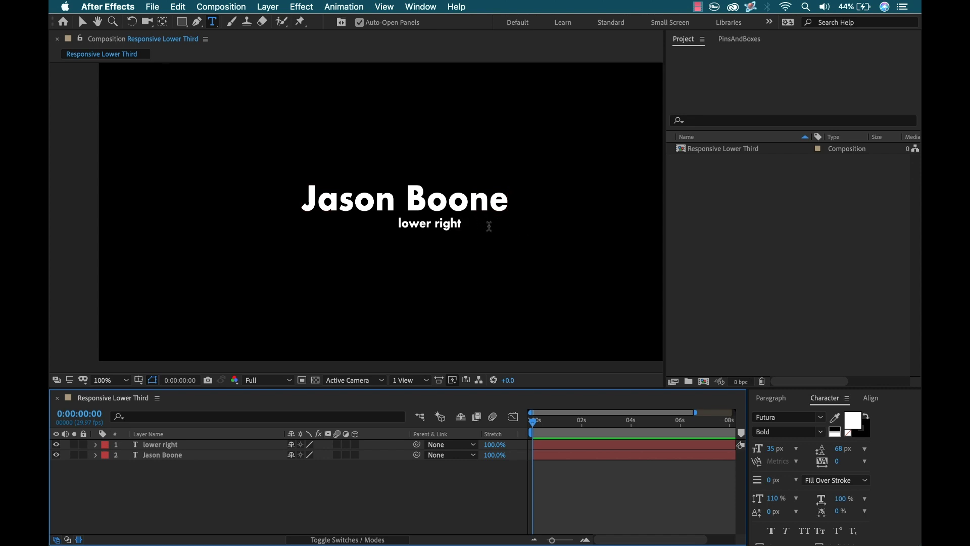
- Test moving and enlarging lower right, undo it, then stack First Name above lower right
{"action": "left_click", "coordinate": [187, 444]}
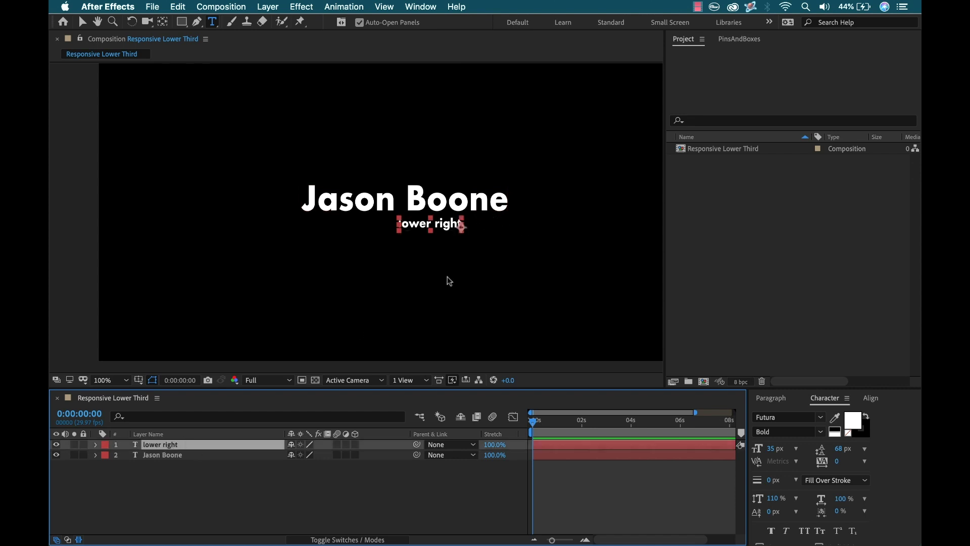
{"action": "key", "text": "v"}
{"action": "left_click_drag", "start_coordinate": [449, 227], "coordinate": [467, 240]}
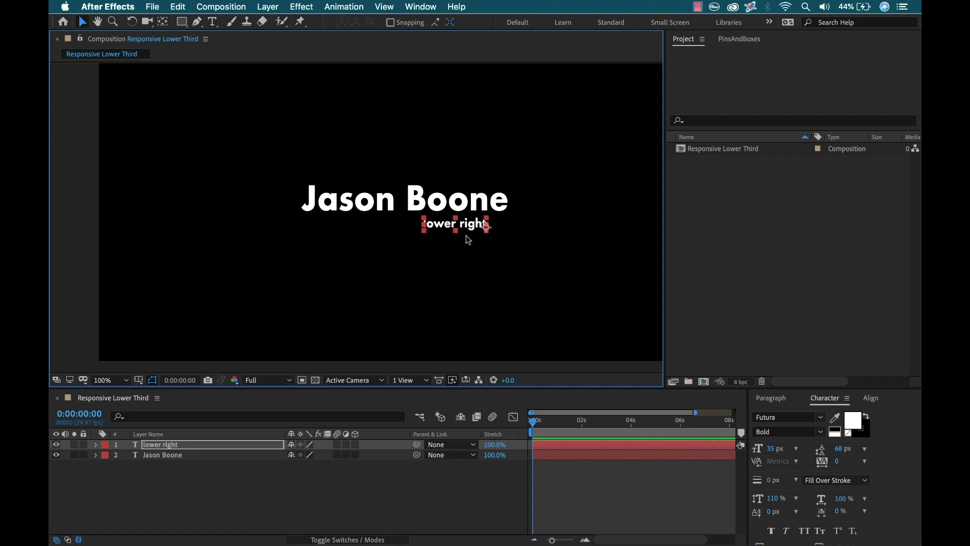
{"action": "key", "text": "super+z"}
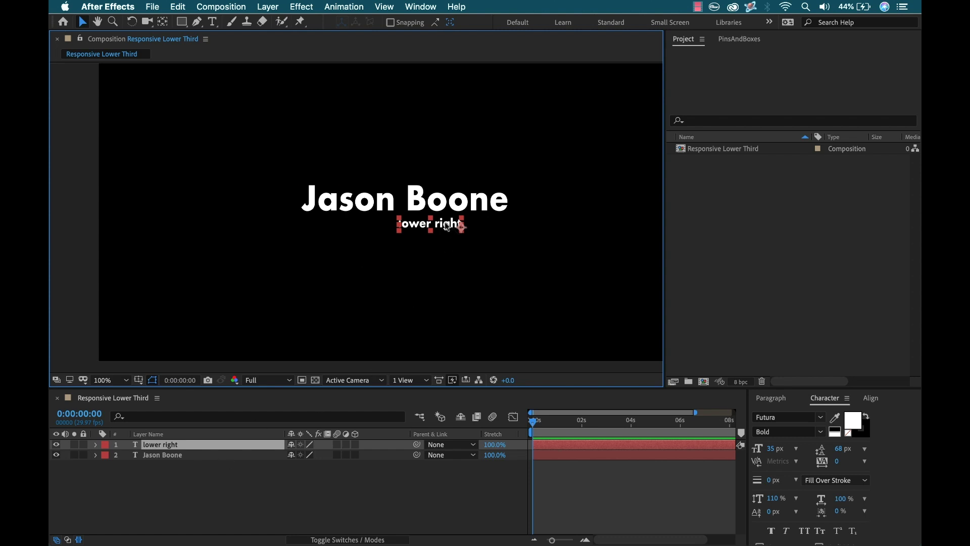
{"action": "left_click_drag", "start_coordinate": [771, 449], "coordinate": [793, 451]}
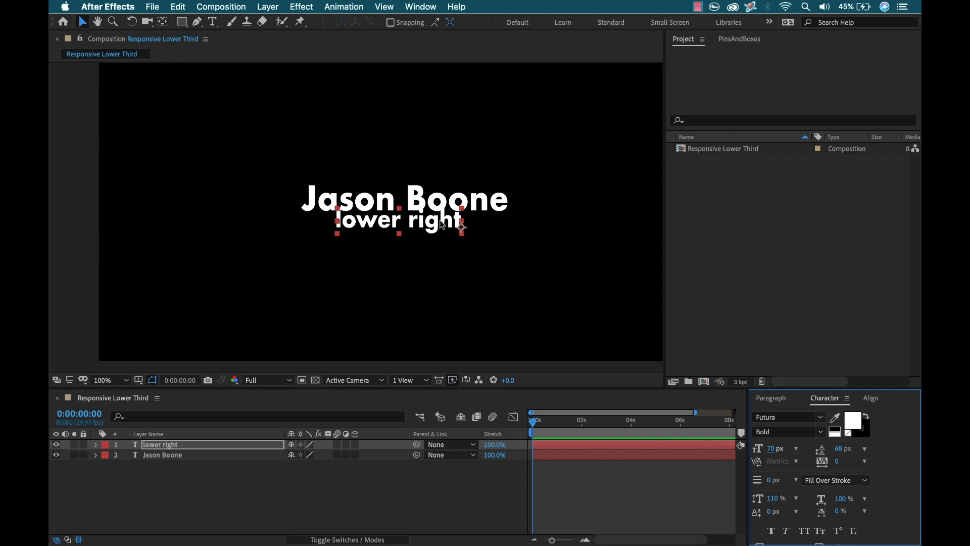
{"action": "left_click_drag", "start_coordinate": [441, 225], "coordinate": [453, 235]}
{"action": "key", "text": "super+z"}
{"action": "key", "text": "super+z"}
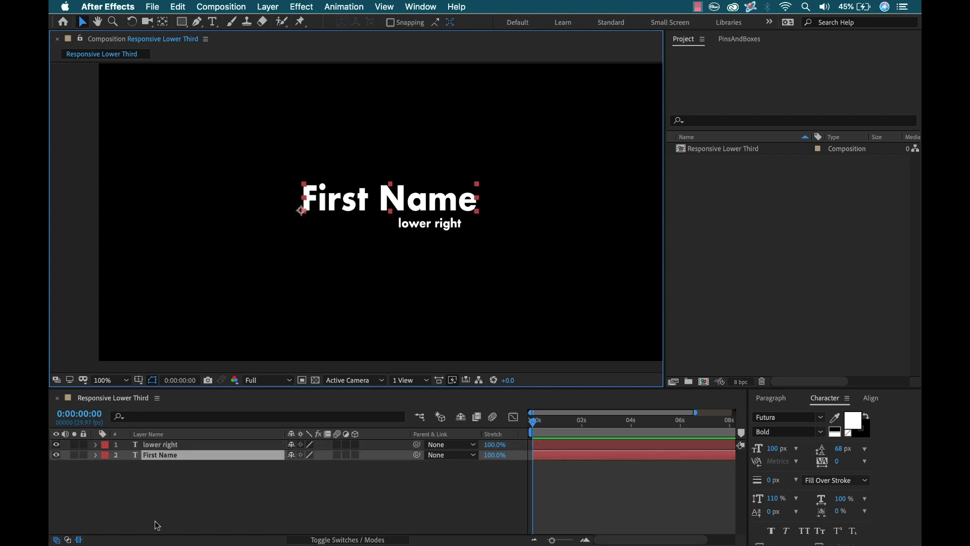
{"action": "left_click_drag", "start_coordinate": [163, 456], "coordinate": [169, 442]}
{"action": "left_click", "coordinate": [171, 477]}
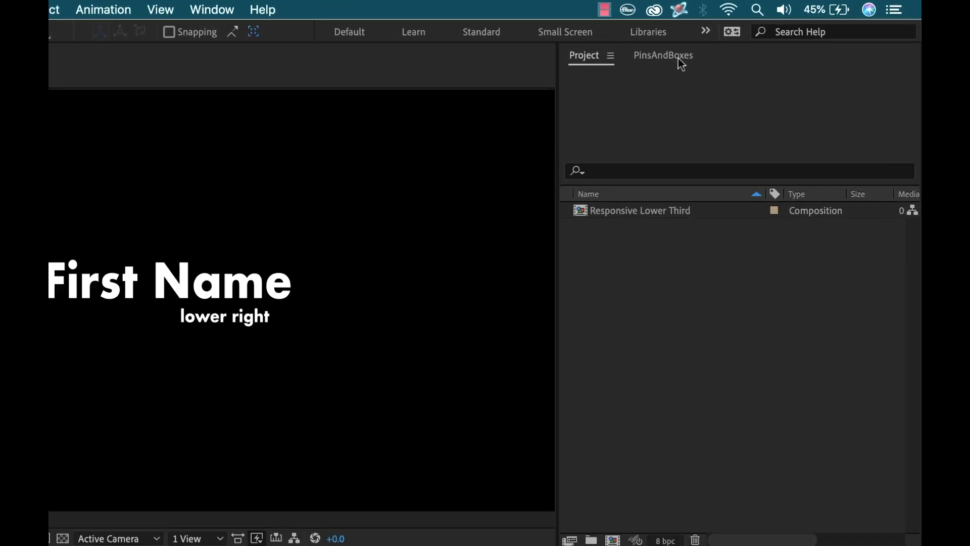
- Create six PinsAndBoxes pins around First Name and deselect the new pin layers
{"action": "left_click", "coordinate": [742, 40]}
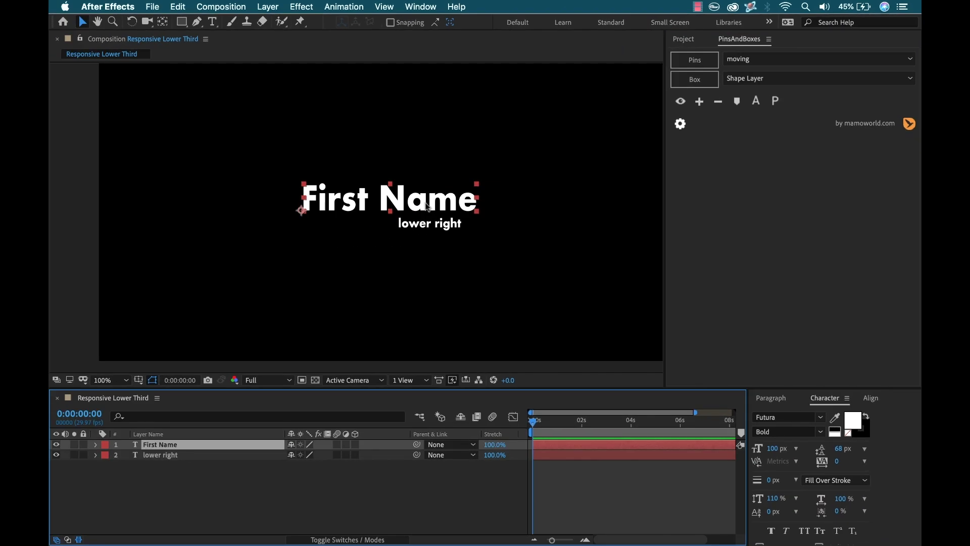
{"action": "left_click", "coordinate": [699, 56]}
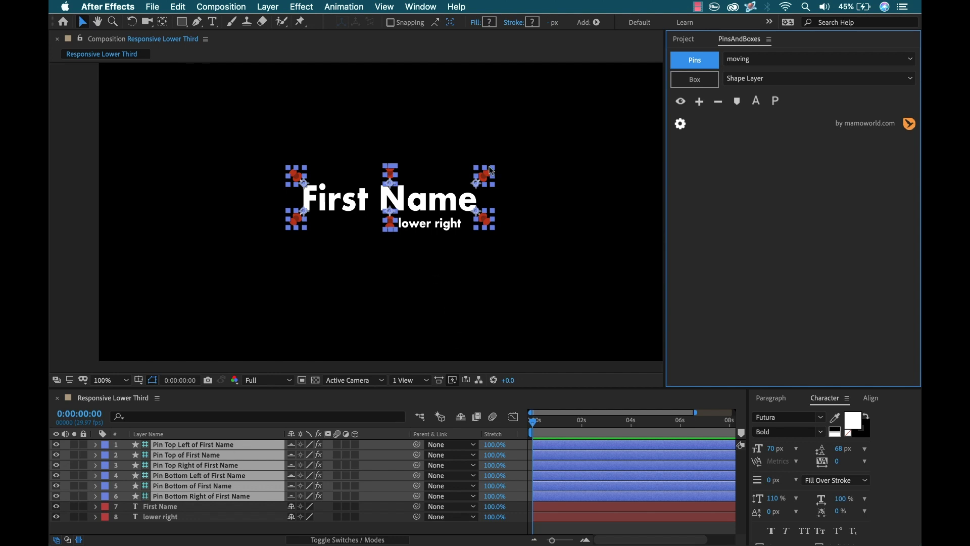
{"action": "left_click", "coordinate": [511, 289]}
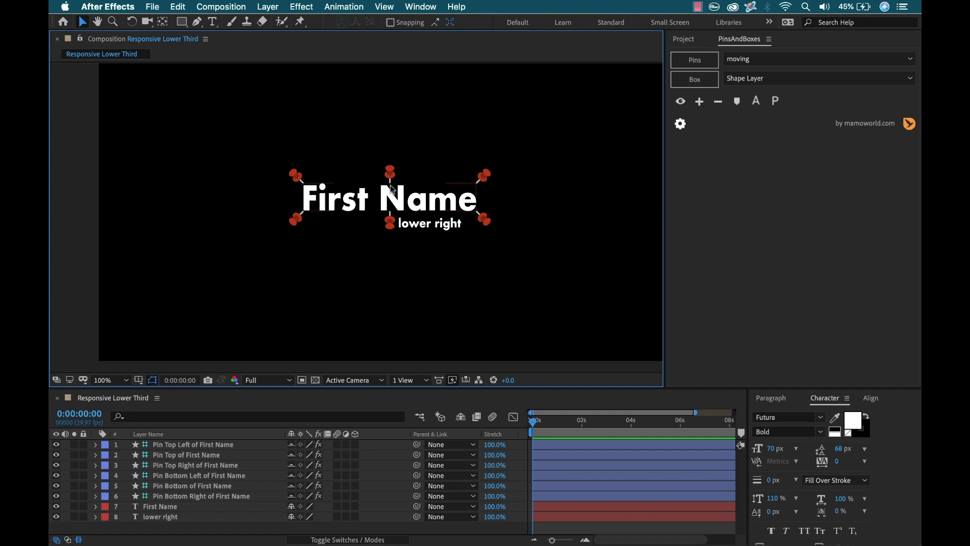
{"action": "double_click", "coordinate": [165, 506]}
- Replace the name text with a person's full name and select the bottom-right pin
{"action": "type", "text": "Jas"}
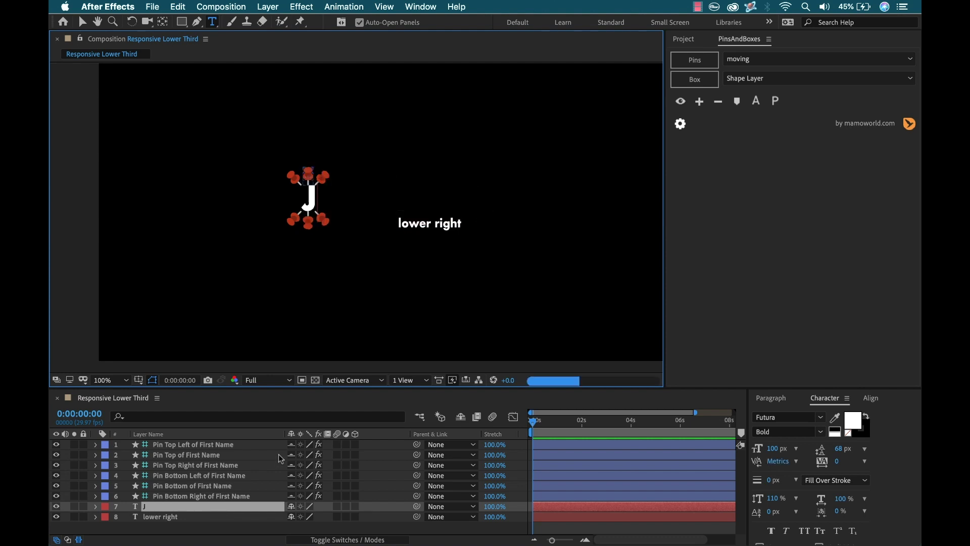
{"action": "type", "text": "Boone"}
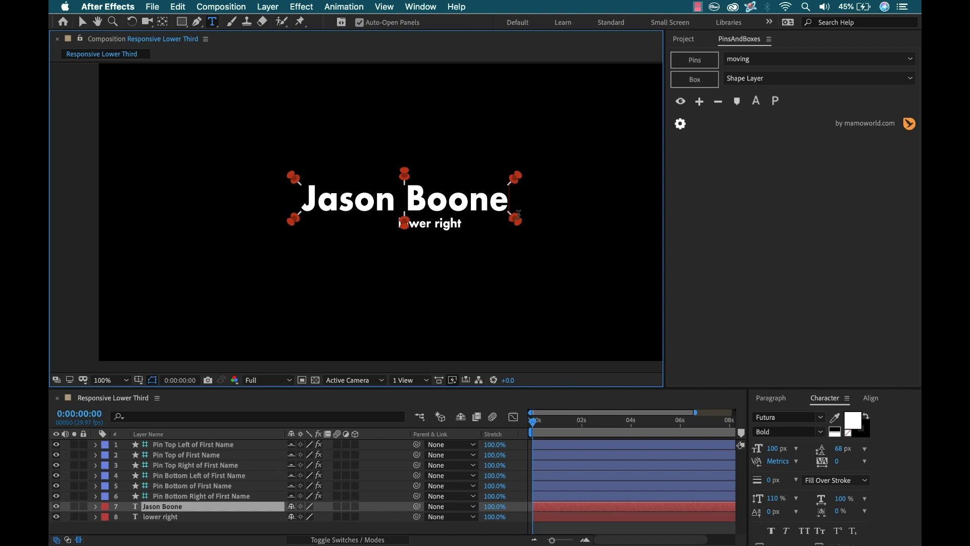
{"action": "key", "text": "v"}
{"action": "left_click", "coordinate": [517, 216]}
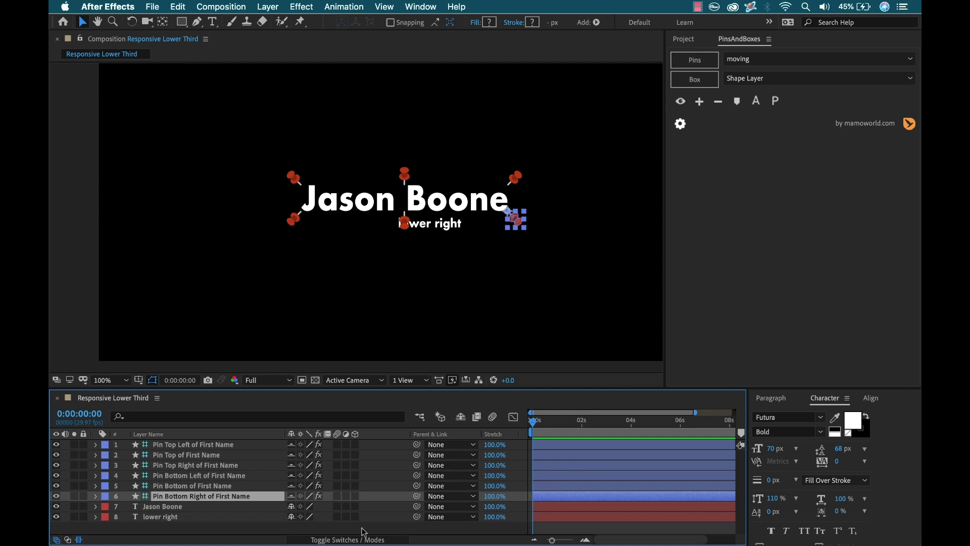
- Enlarge the Timeline, inspect the pin layers, and undo the name change back to First Name
{"action": "left_click_drag", "start_coordinate": [360, 387], "coordinate": [360, 381]}
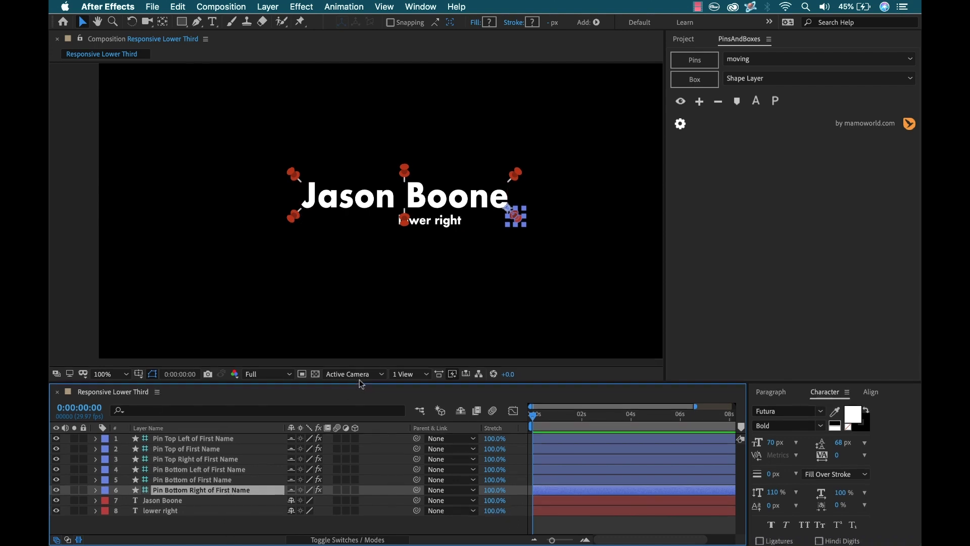
{"action": "left_click", "coordinate": [189, 437]}
{"action": "left_click", "coordinate": [195, 459]}
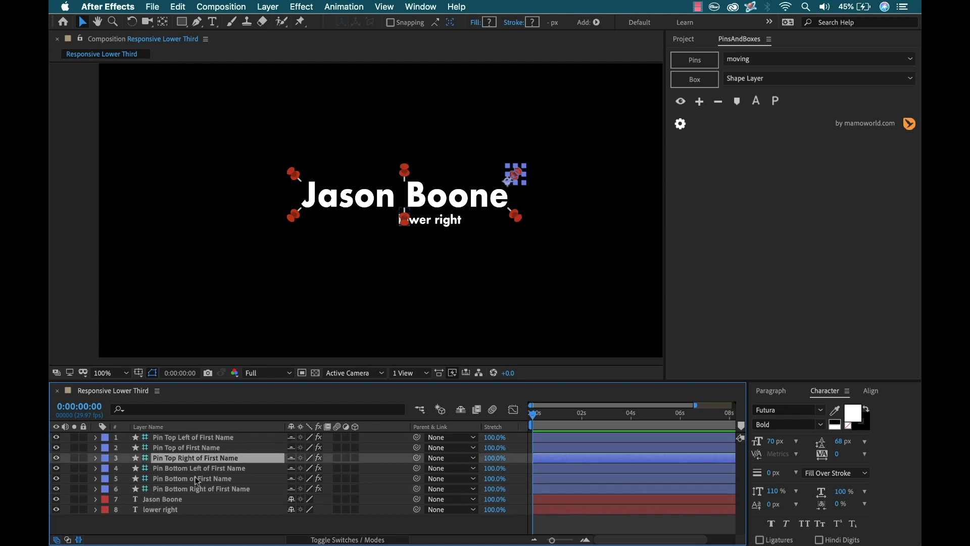
{"action": "left_click", "coordinate": [197, 481]}
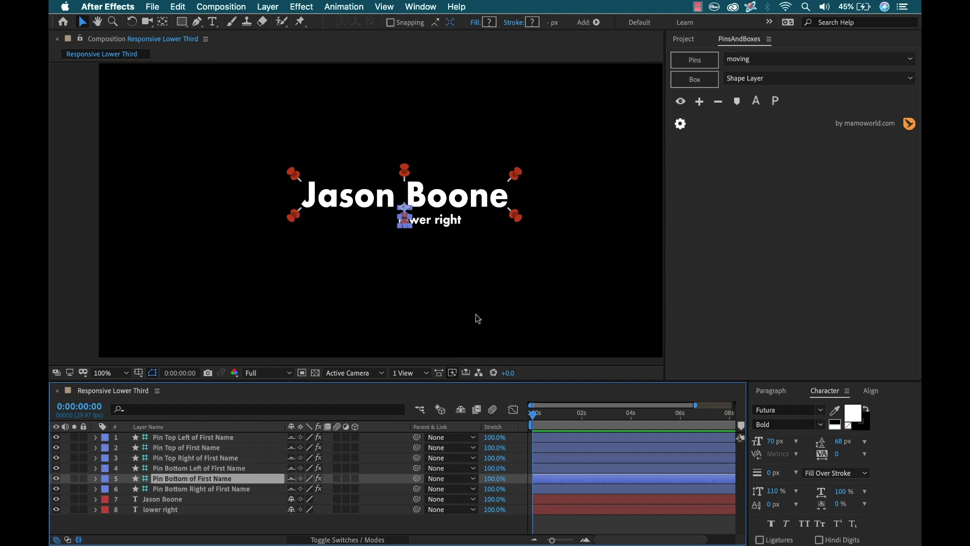
{"action": "left_click", "coordinate": [441, 223]}
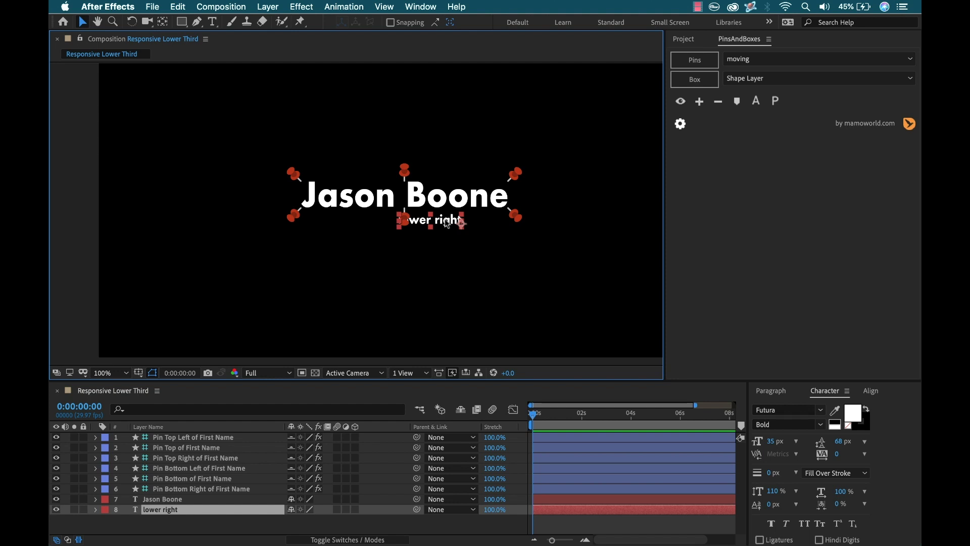
{"action": "key", "text": "ctrl+z"}
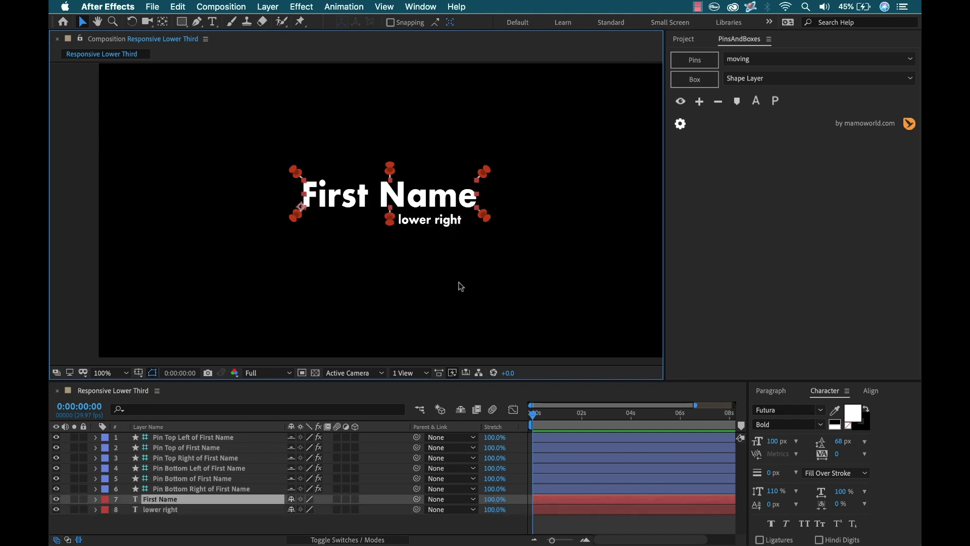
{"action": "left_click", "coordinate": [446, 222]}
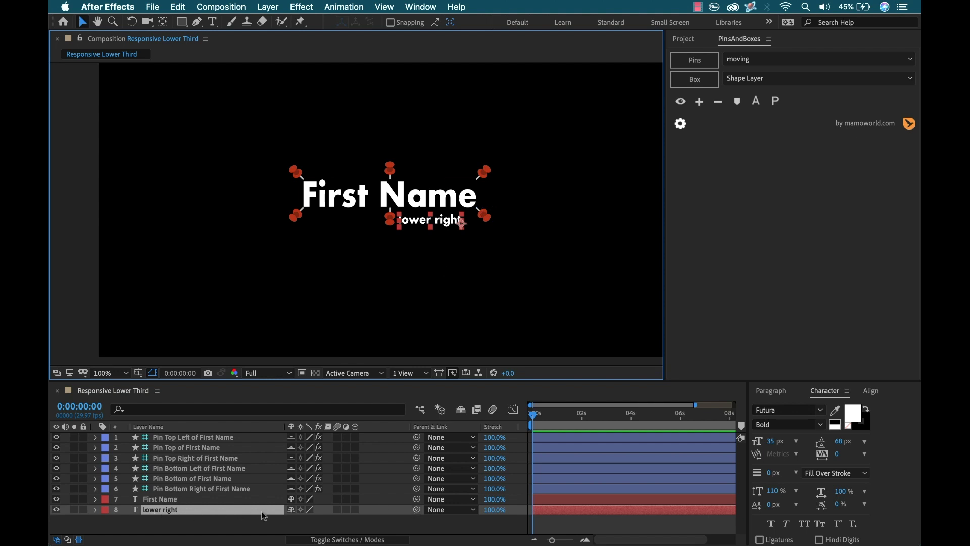
{"action": "left_click", "coordinate": [417, 511]}
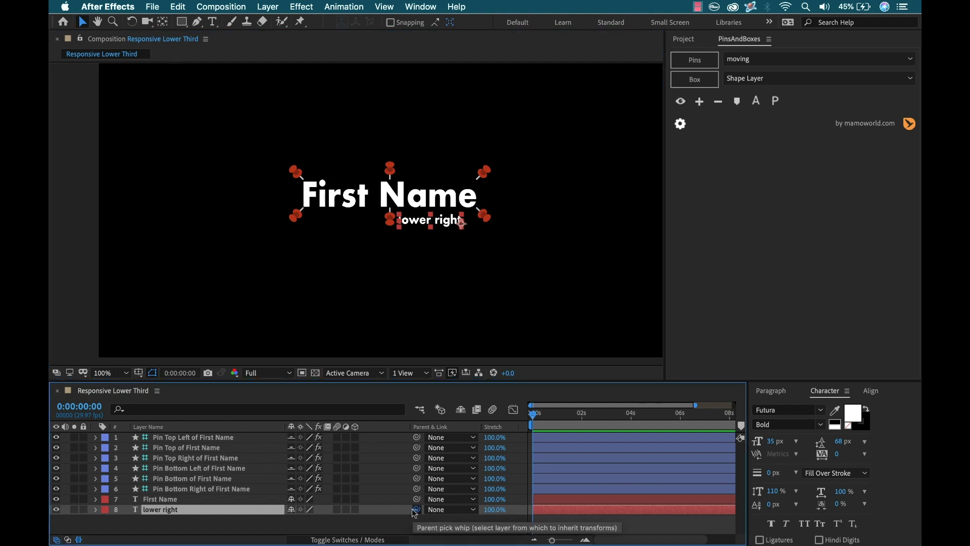
- Parent lower right to Pin Bottom Right, then retype the name as a full name
{"action": "left_click_drag", "start_coordinate": [414, 512], "coordinate": [201, 490]}
{"action": "left_click", "coordinate": [221, 531]}
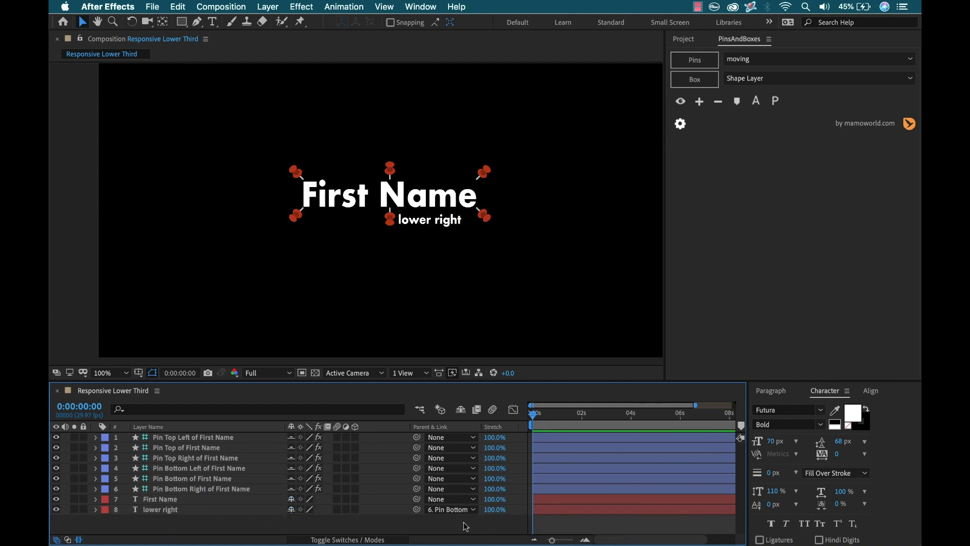
{"action": "double_click", "coordinate": [166, 501]}
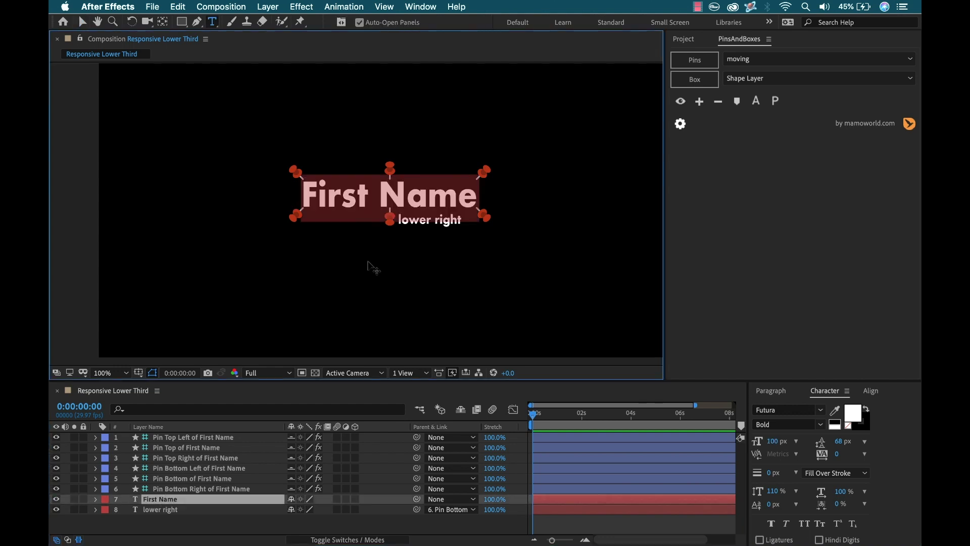
{"action": "type", "text": "J"}
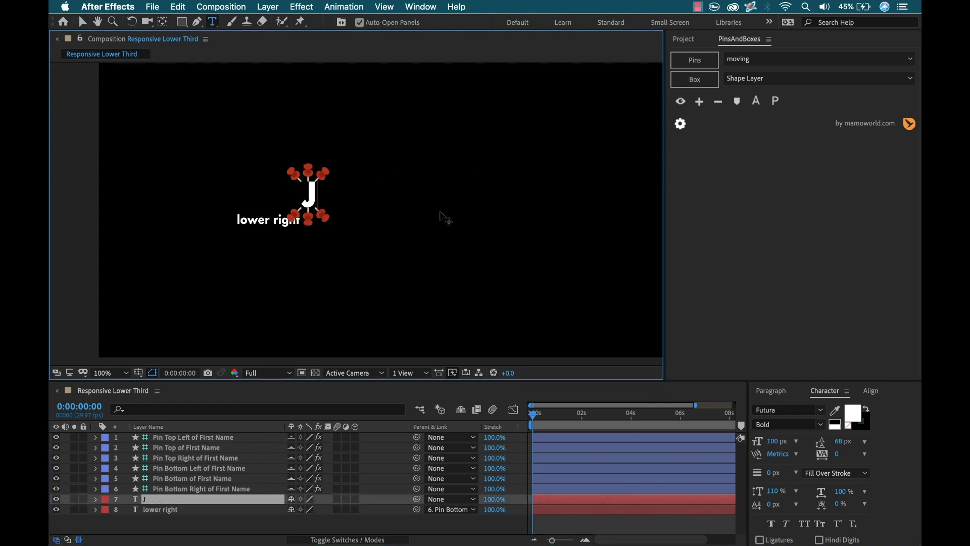
{"action": "type", "text": "ason Boo"}
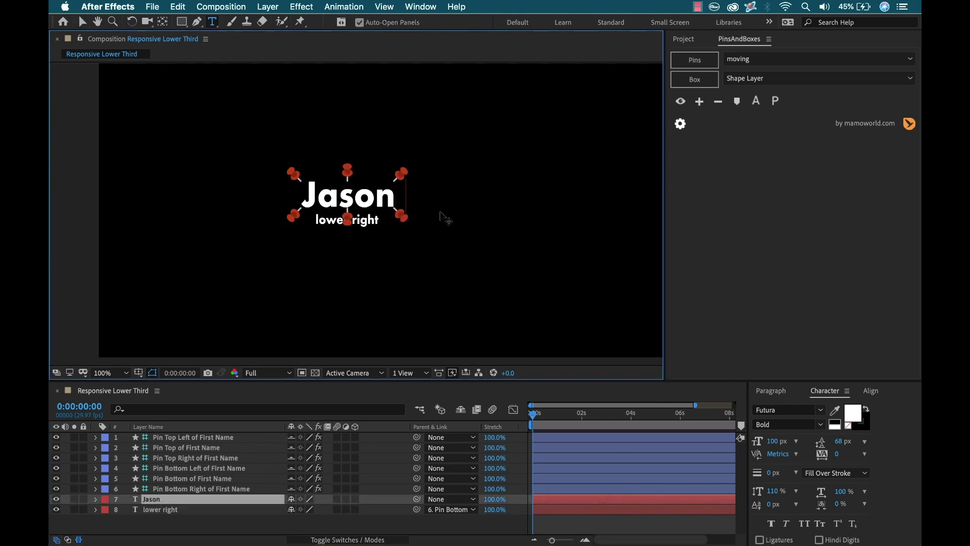
{"action": "type", "text": "ne"}
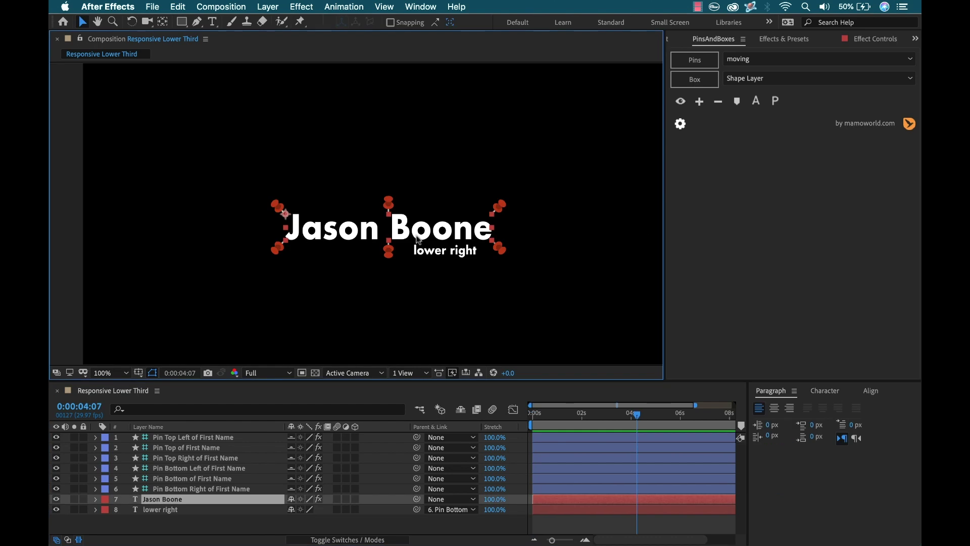
{"action": "left_click_drag", "start_coordinate": [420, 232], "coordinate": [535, 196]}
- Try a larger font size on lower right, then undo it
{"action": "left_click", "coordinate": [177, 510]}
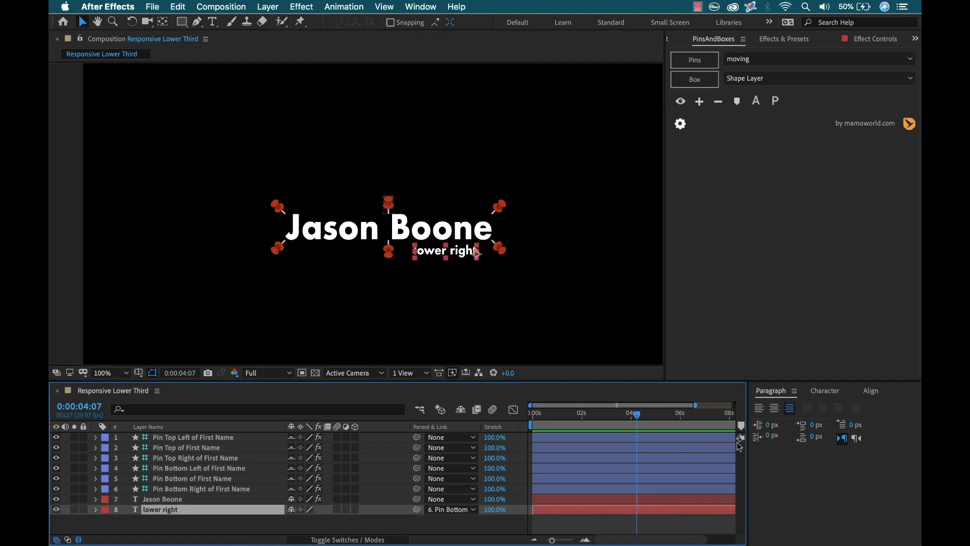
{"action": "left_click", "coordinate": [838, 394]}
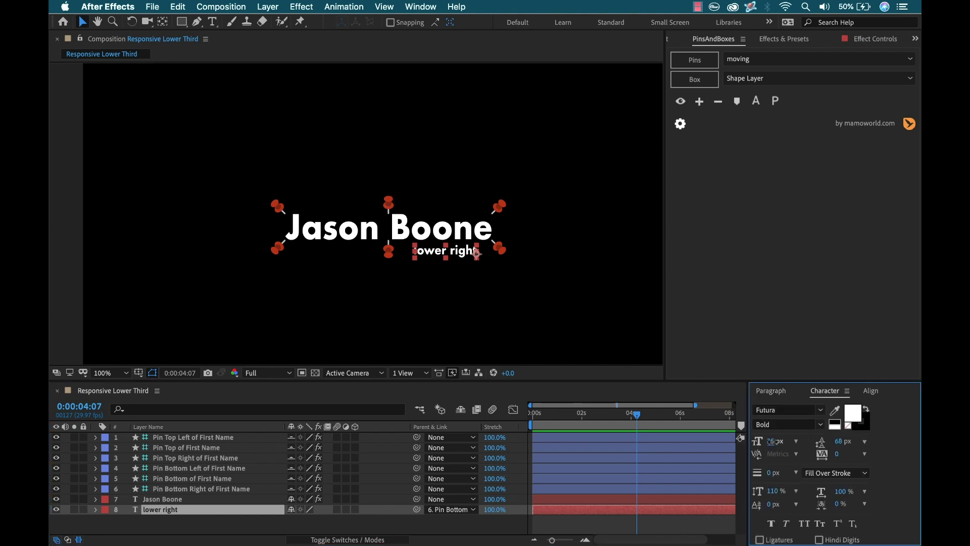
{"action": "left_click_drag", "start_coordinate": [771, 441], "coordinate": [816, 442]}
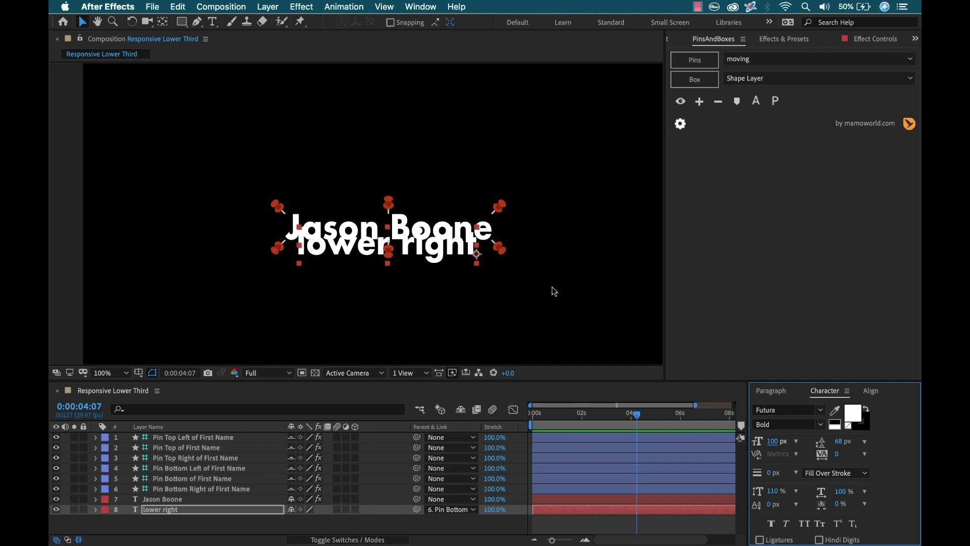
{"action": "key", "text": "super+z"}
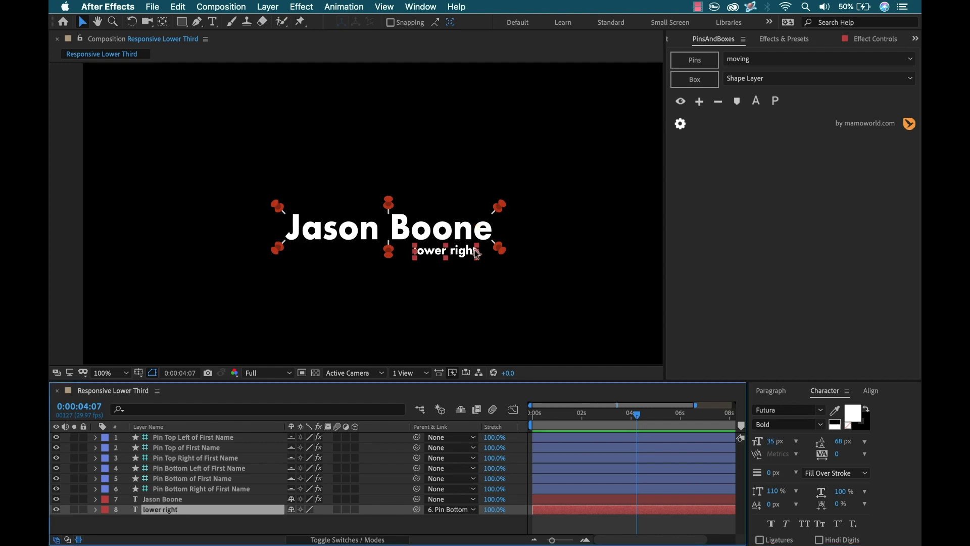
- Zoom the Composition viewer and pan to frame the name and lower right subtitle
{"action": "scroll", "coordinate": [455, 307], "scroll_direction": "down", "scroll_amount": 1}
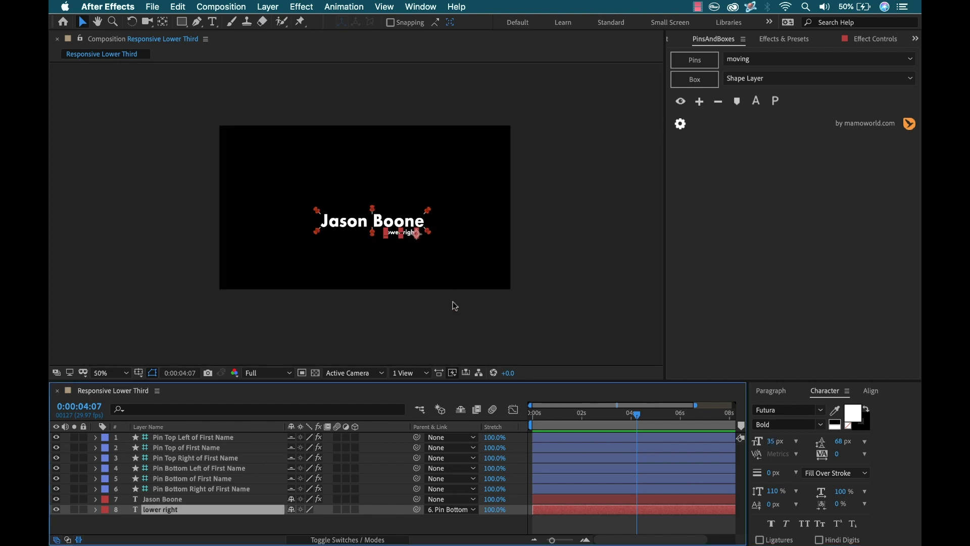
{"action": "scroll", "coordinate": [355, 245], "scroll_direction": "up", "scroll_amount": 2}
{"action": "key", "text": "h"}
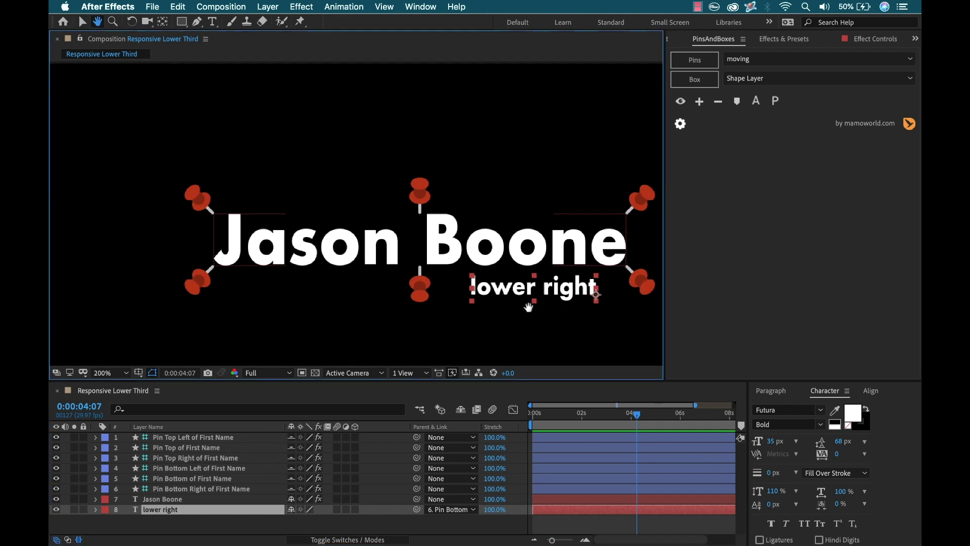
{"action": "left_click_drag", "start_coordinate": [536, 314], "coordinate": [447, 273]}
{"action": "key", "text": "v"}
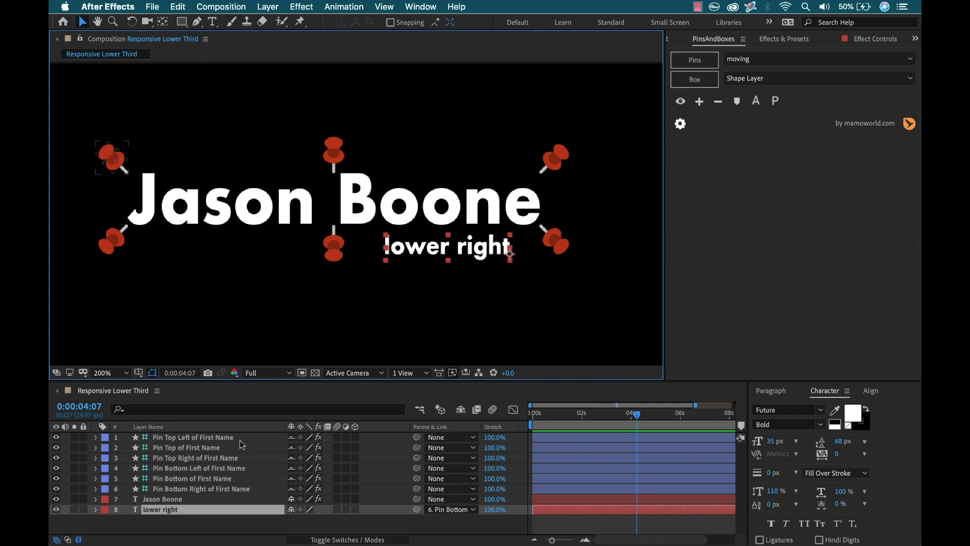
- Anchor the lower right subtitle at X 100% and move it just beneath the name's right end
{"action": "left_click", "coordinate": [756, 103]}
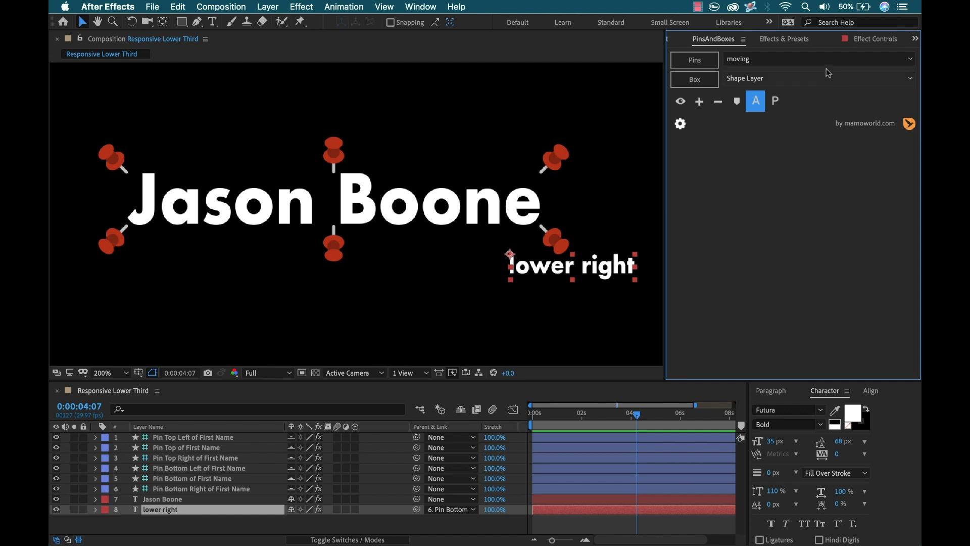
{"action": "left_click", "coordinate": [874, 44]}
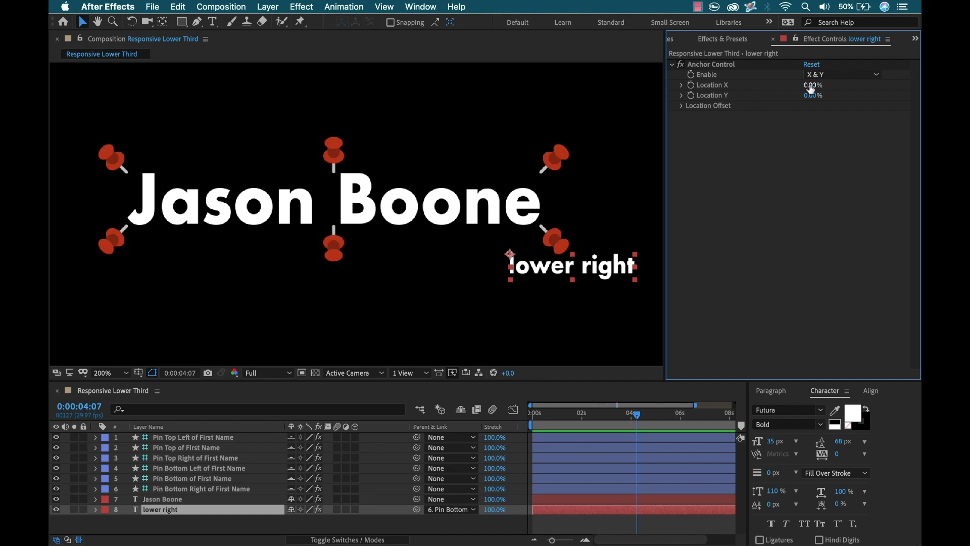
{"action": "left_click_drag", "start_coordinate": [810, 84], "coordinate": [862, 84]}
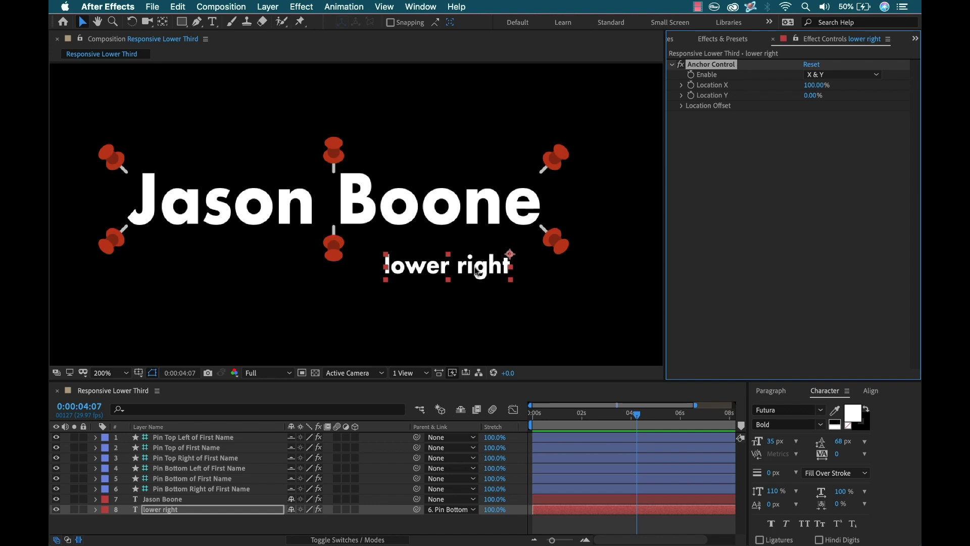
{"action": "left_click_drag", "start_coordinate": [477, 271], "coordinate": [479, 253]}
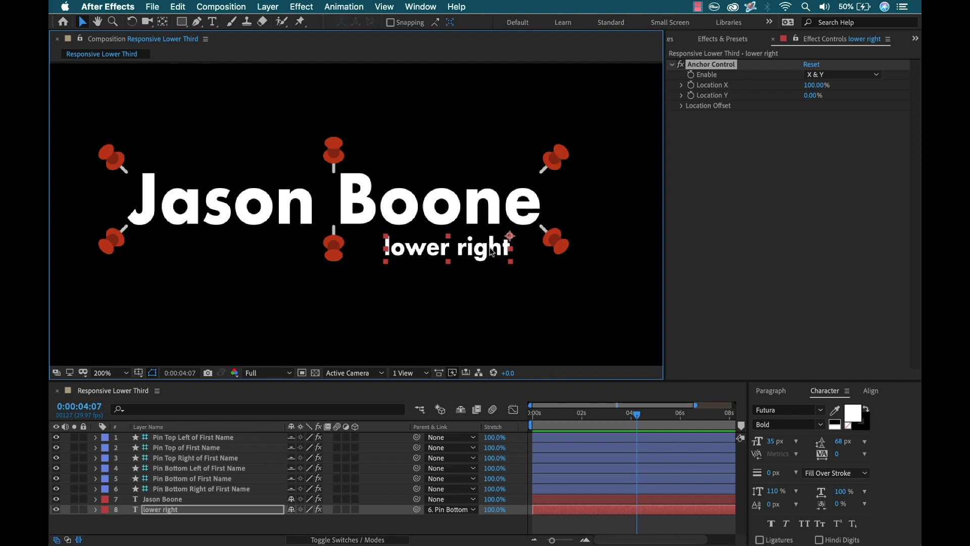
{"action": "left_click_drag", "start_coordinate": [488, 247], "coordinate": [490, 251]}
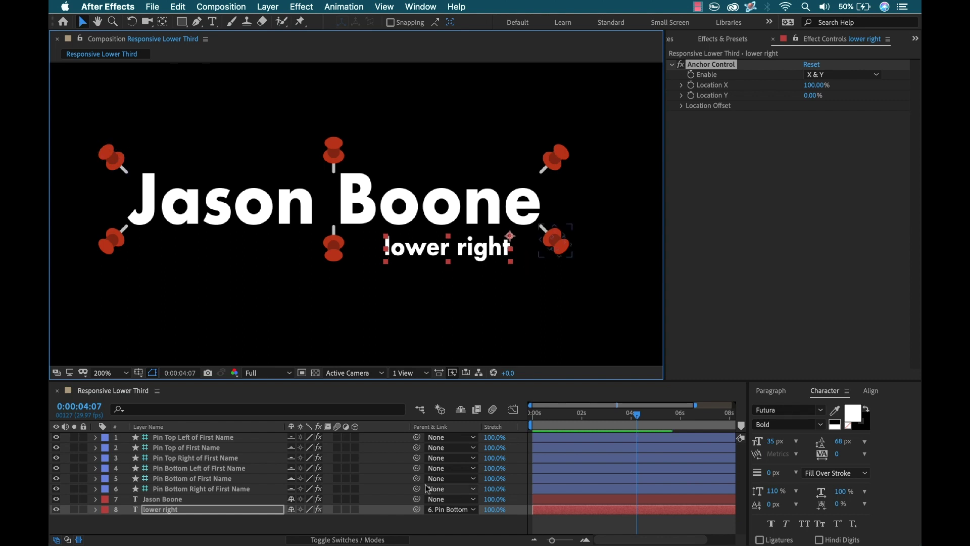
- Try font sizes for both texts, undo the name change, and leave lower right at 31 px
{"action": "key", "text": "comma"}
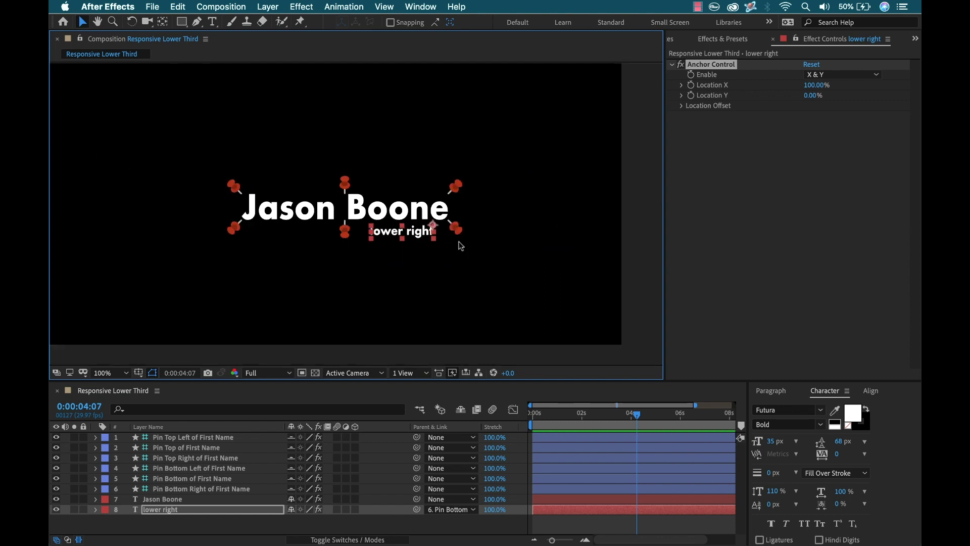
{"action": "mouse_move", "coordinate": [773, 441]}
{"action": "left_mouse_down"}
{"action": "mouse_move", "coordinate": [833, 441]}
{"action": "mouse_move", "coordinate": [753, 443]}
{"action": "mouse_move", "coordinate": [791, 447]}
{"action": "left_mouse_up"}
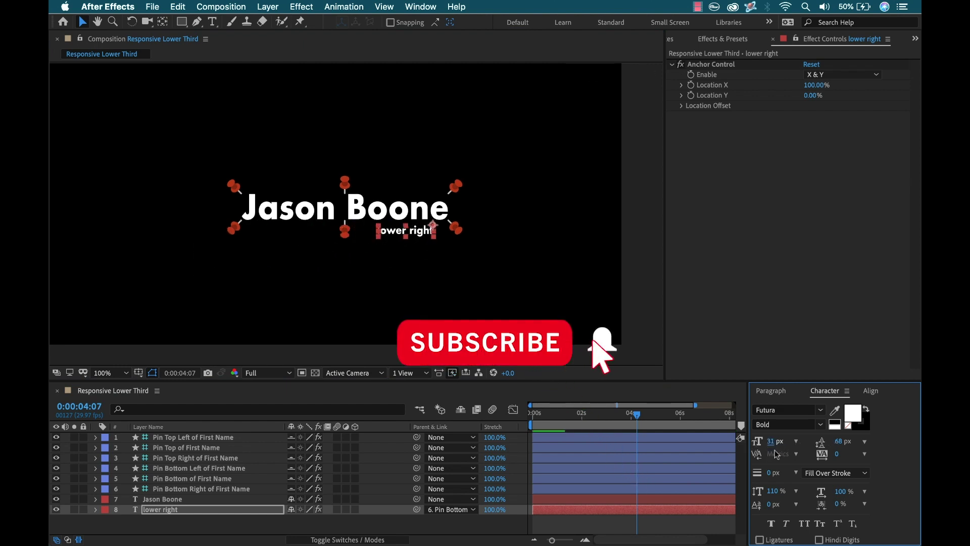
{"action": "left_click", "coordinate": [162, 500]}
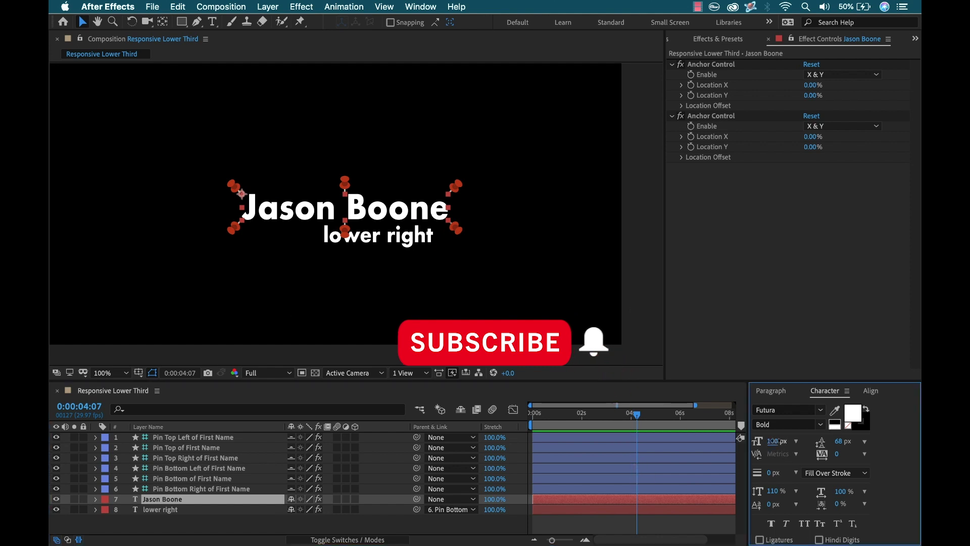
{"action": "mouse_move", "coordinate": [795, 440]}
{"action": "left_mouse_down"}
{"action": "mouse_move", "coordinate": [815, 440]}
{"action": "mouse_move", "coordinate": [747, 436]}
{"action": "mouse_move", "coordinate": [787, 433]}
{"action": "left_mouse_up"}
{"action": "key", "text": "super+z"}
{"action": "key", "text": "super+z"}
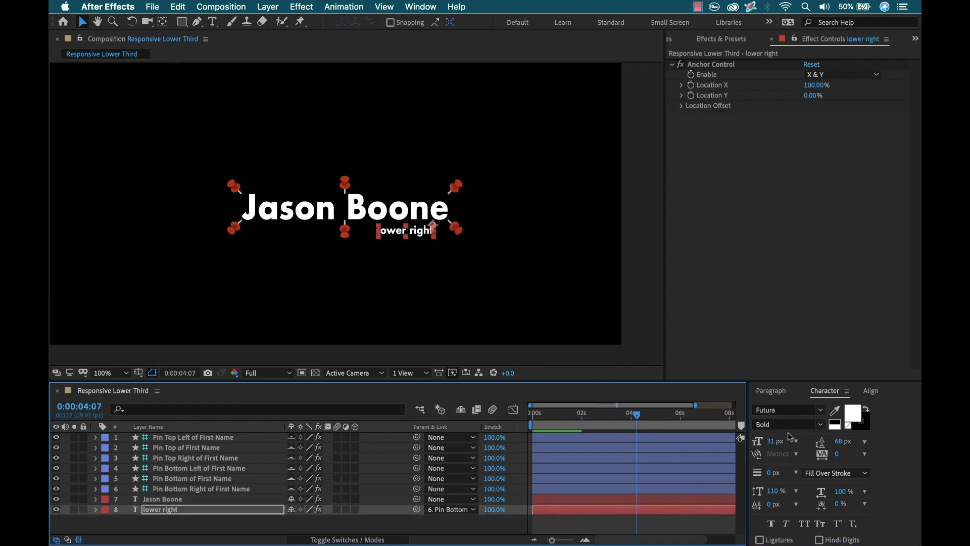
{"action": "left_click", "coordinate": [257, 517]}
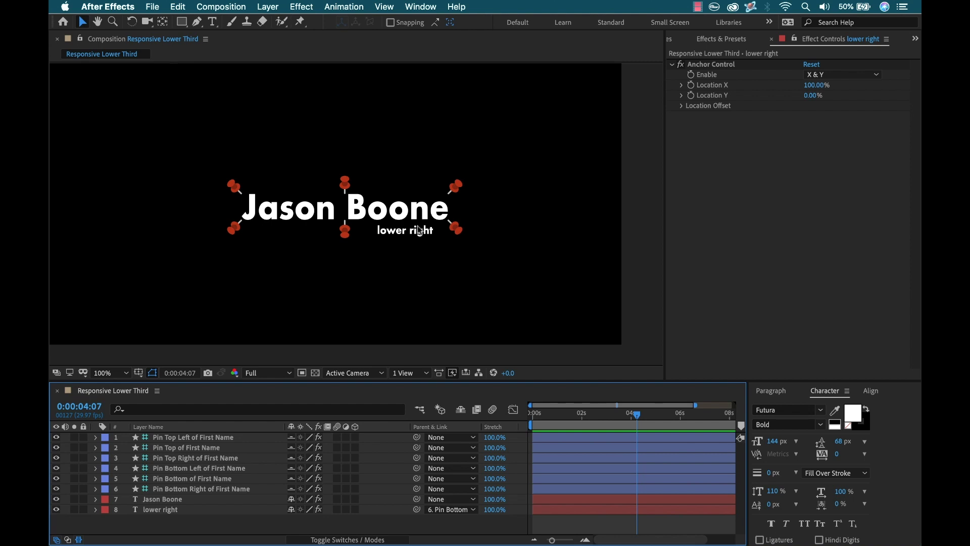
{"action": "left_click", "coordinate": [419, 201]}
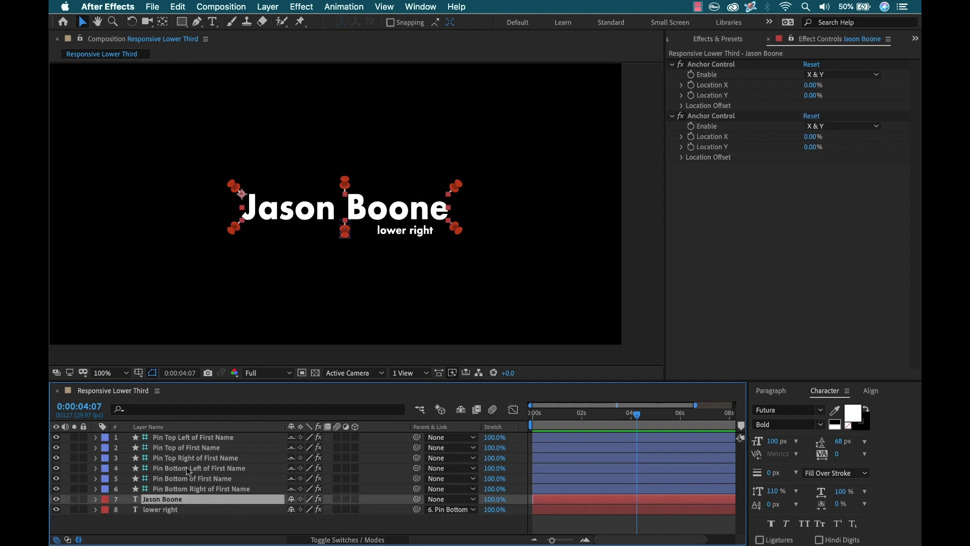
{"action": "left_click", "coordinate": [183, 441]}
- Create a PinsAndBoxes box spanning the six selected pin layers
{"action": "left_click", "coordinate": [199, 489], "text": "shift"}
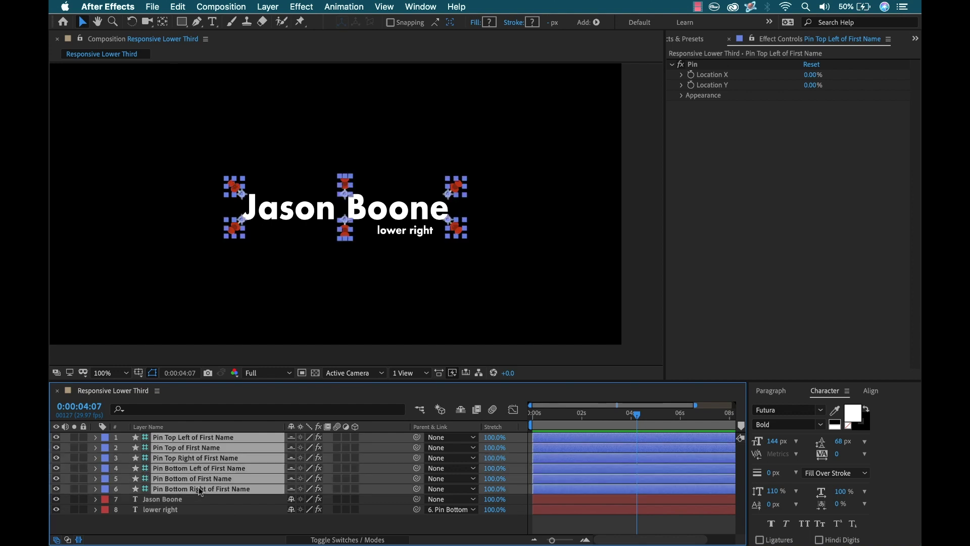
{"action": "left_click", "coordinate": [915, 38]}
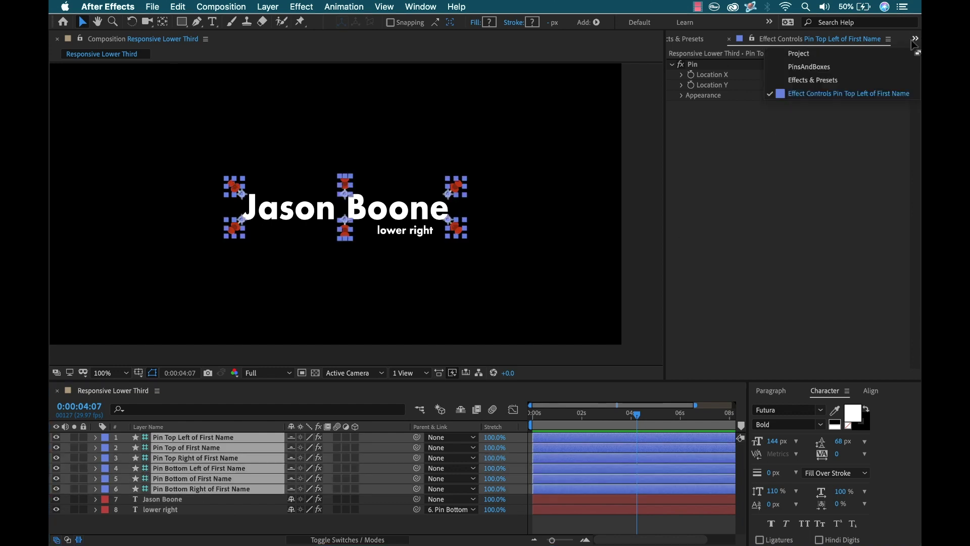
{"action": "left_click", "coordinate": [839, 68]}
{"action": "left_click", "coordinate": [694, 80]}
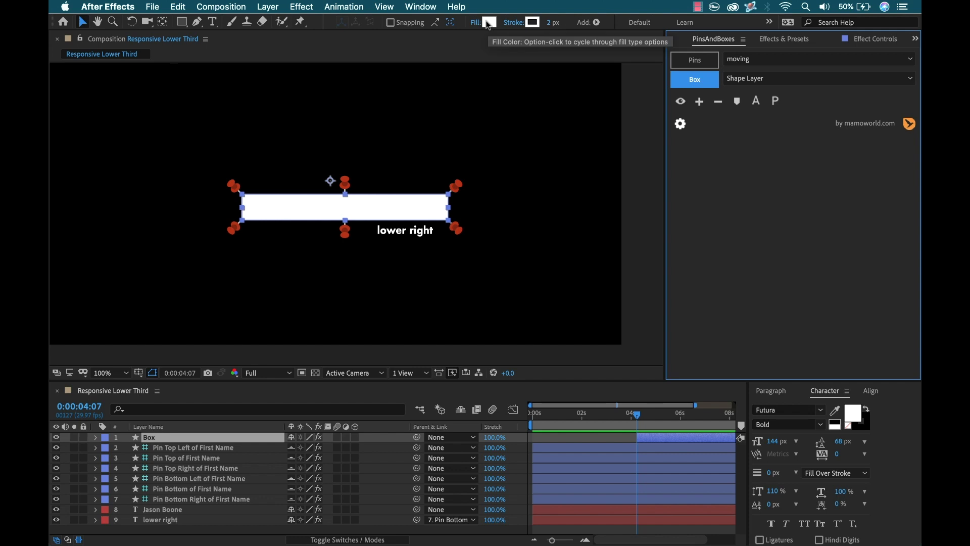
- Remove the box's stroke, fill it purple #4522FD, and move it below the name layer
{"action": "left_click", "coordinate": [514, 25]}
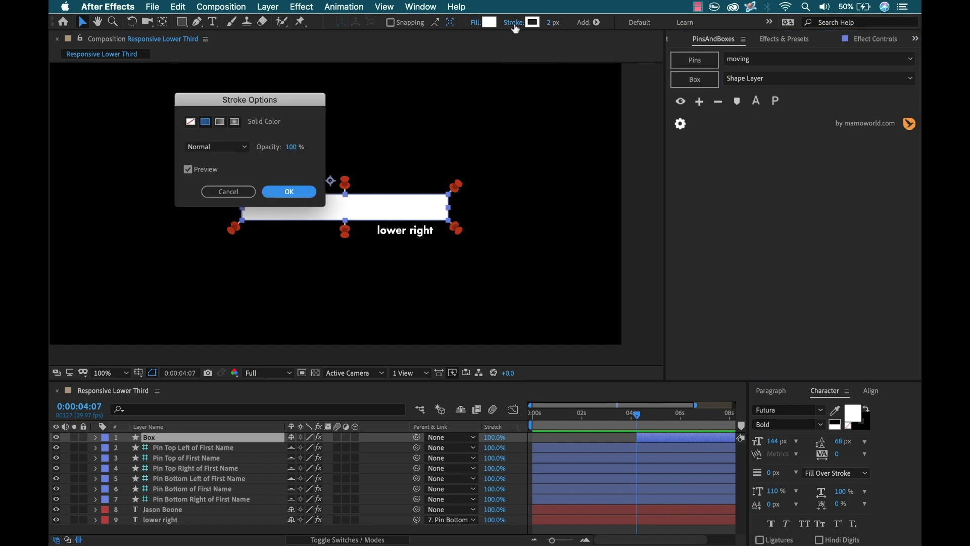
{"action": "left_click", "coordinate": [190, 122]}
{"action": "left_click", "coordinate": [290, 192]}
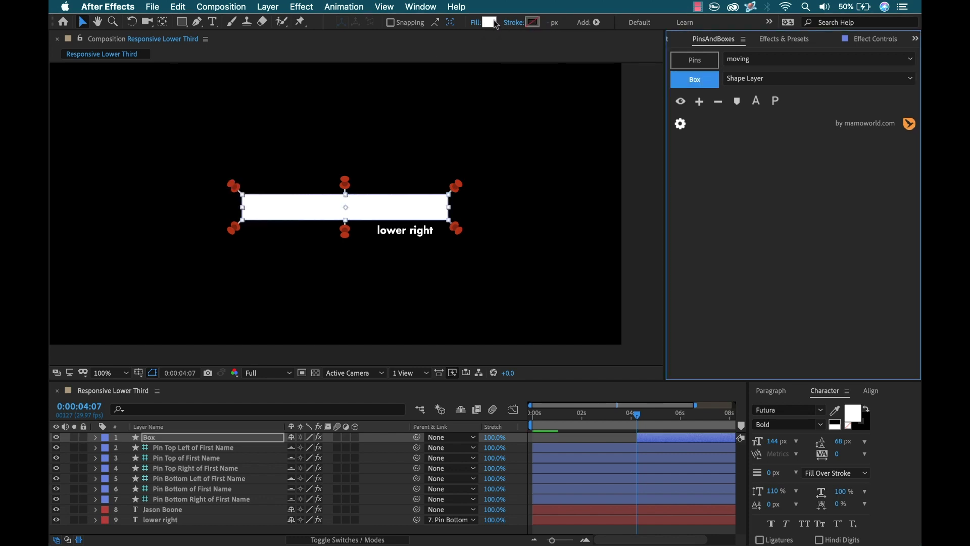
{"action": "left_click", "coordinate": [491, 22]}
{"action": "left_click", "coordinate": [659, 280]}
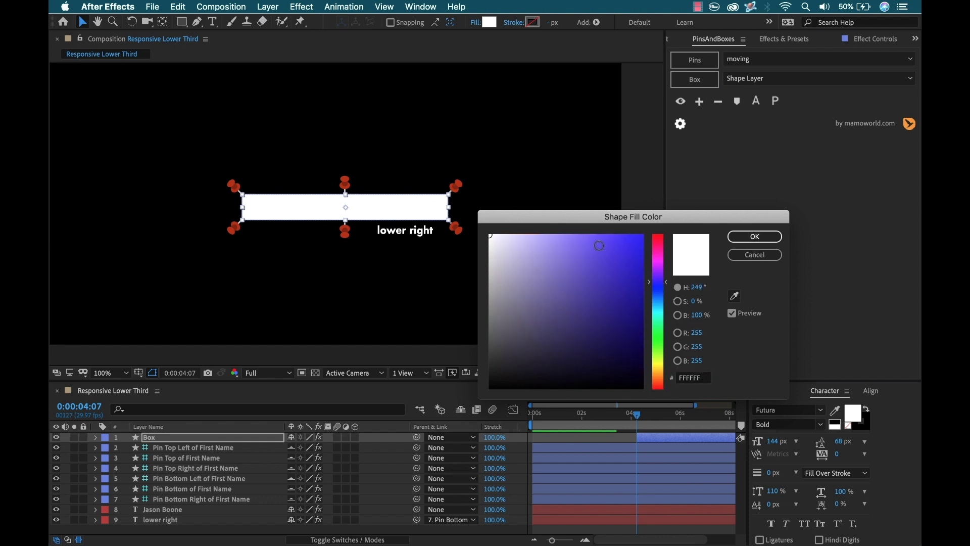
{"action": "left_click_drag", "start_coordinate": [600, 245], "coordinate": [621, 236]}
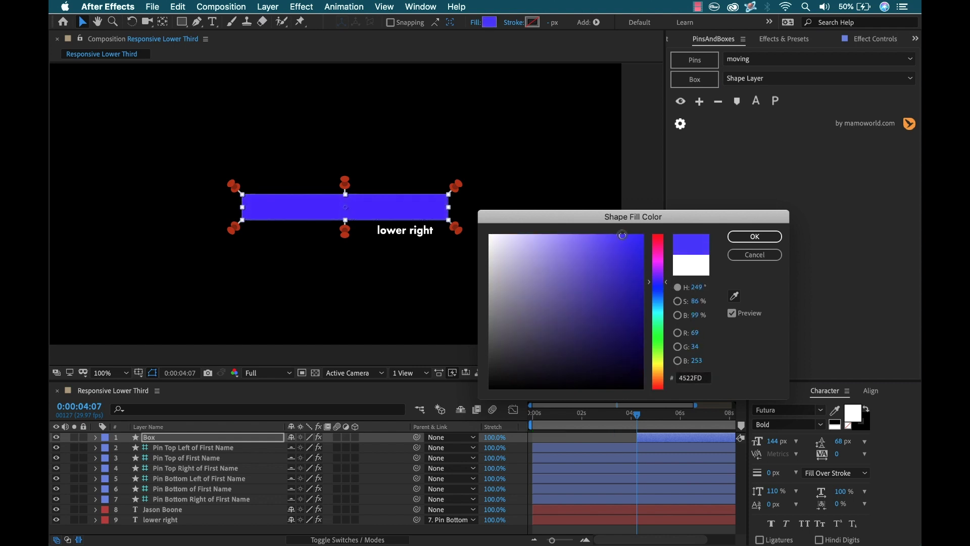
{"action": "left_click", "coordinate": [754, 236]}
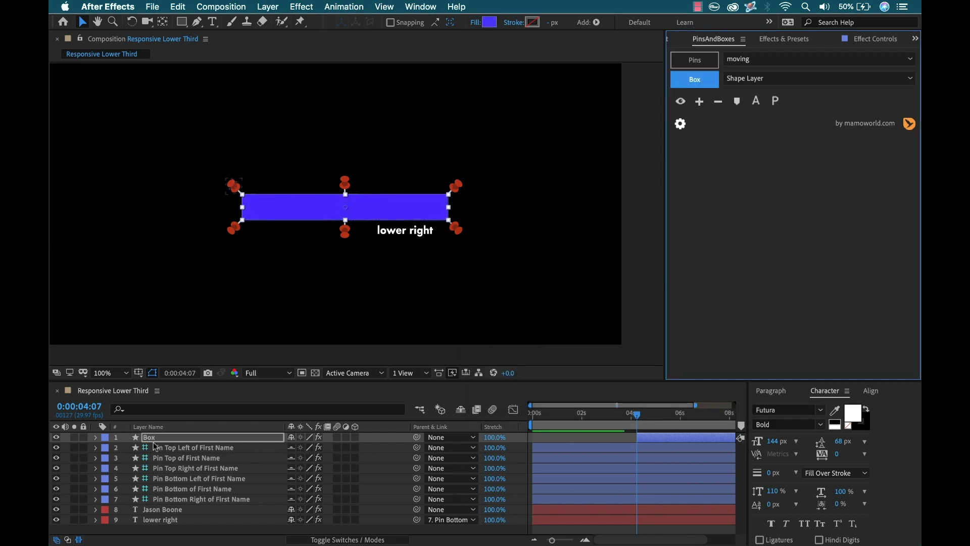
{"action": "left_click_drag", "start_coordinate": [152, 438], "coordinate": [170, 513]}
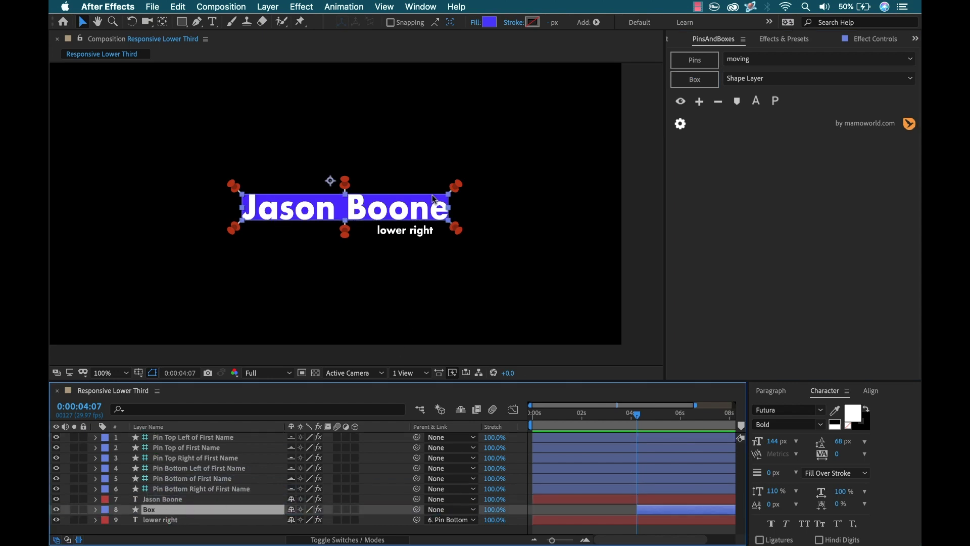
- Close the Effects & Presets panel and set the Box's left margin to 25
{"action": "right_click", "coordinate": [790, 43]}
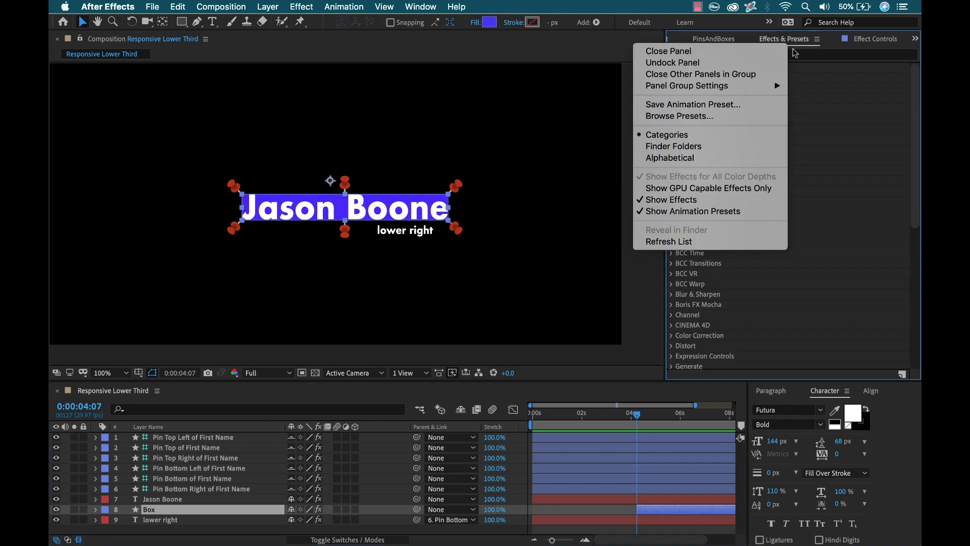
{"action": "left_click", "coordinate": [785, 48]}
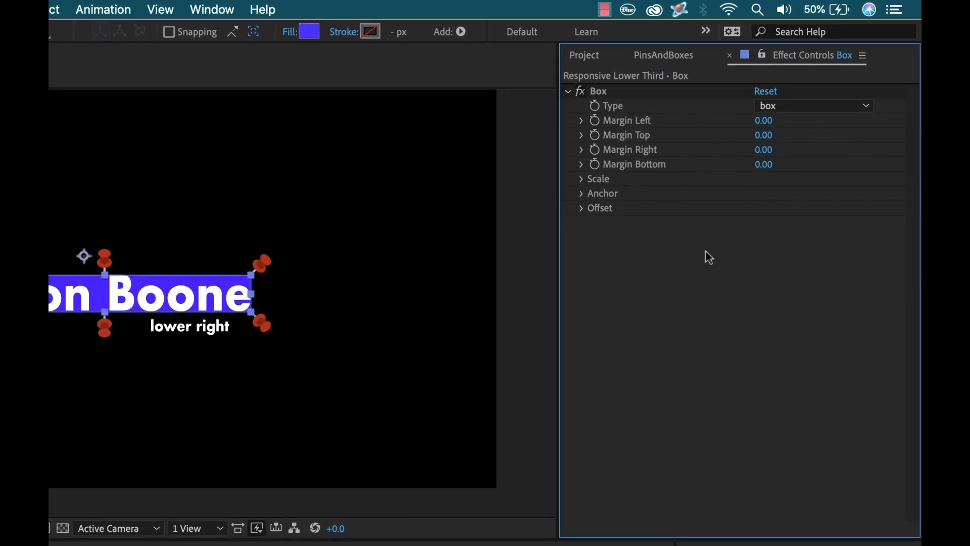
{"action": "left_click", "coordinate": [764, 120]}
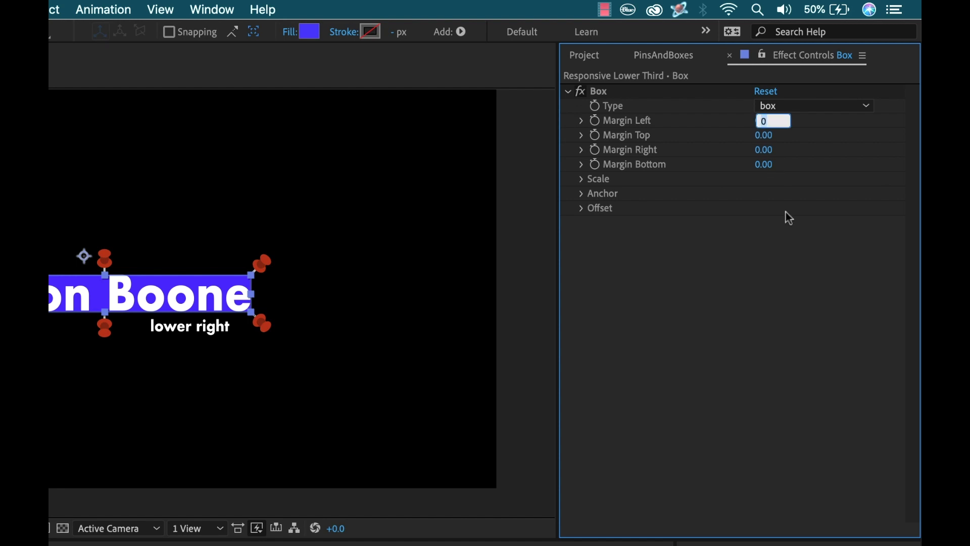
{"action": "type", "text": "25"}
{"action": "key", "text": "Tab"}
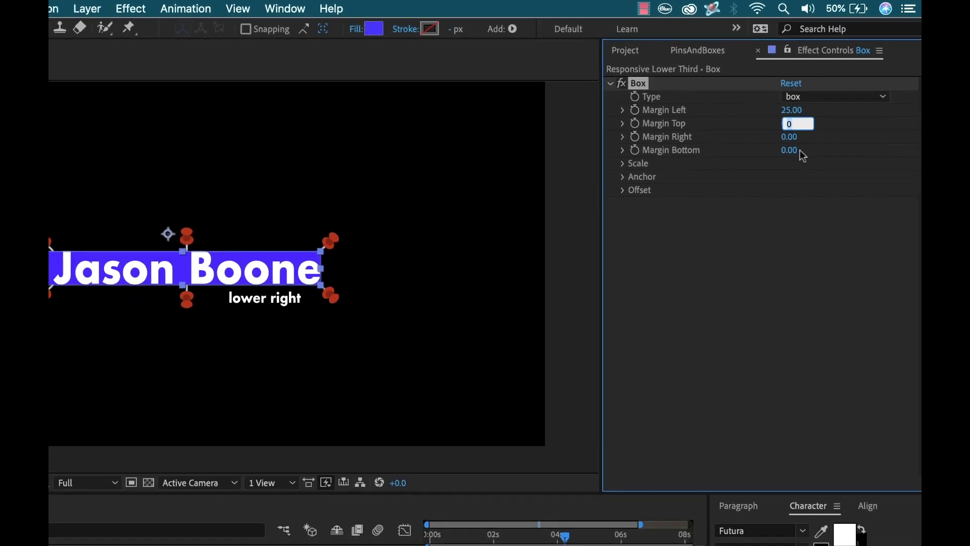
{"action": "type", "text": "25"}
{"action": "key", "text": "Return"}
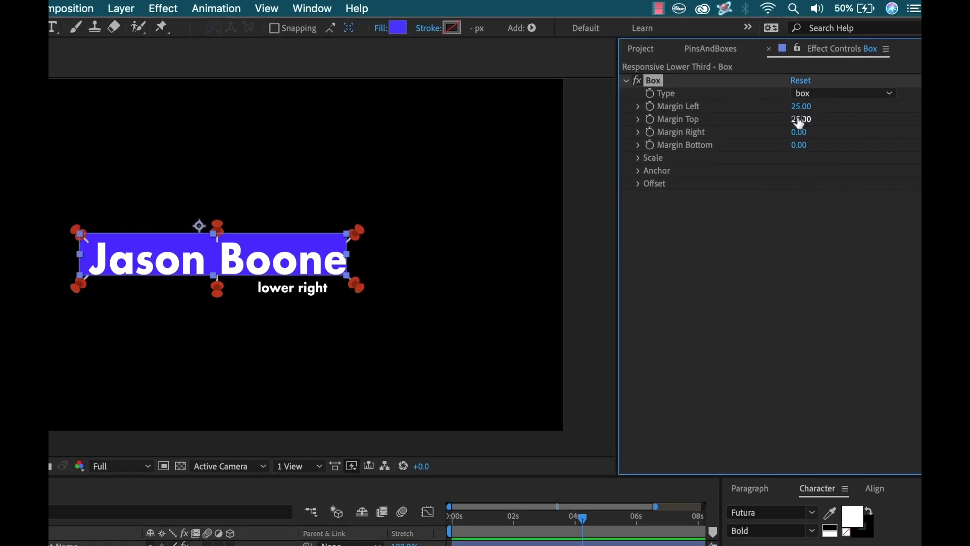
- Set the Box's top and bottom margins to 15 and right margin to 25
{"action": "left_click", "coordinate": [804, 119]}
{"action": "type", "text": "15"}
{"action": "key", "text": "Return"}
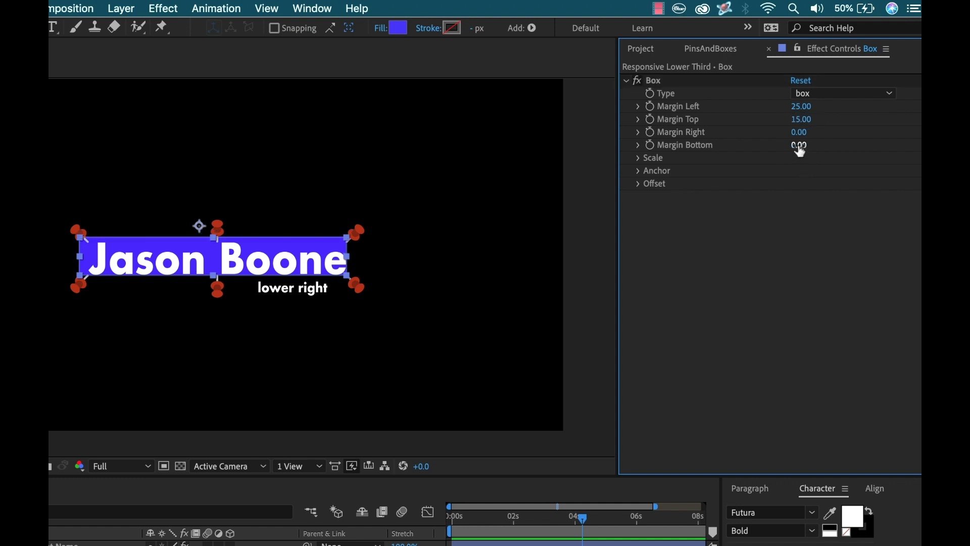
{"action": "type", "text": "15"}
{"action": "key", "text": "Return"}
{"action": "left_click", "coordinate": [801, 133]}
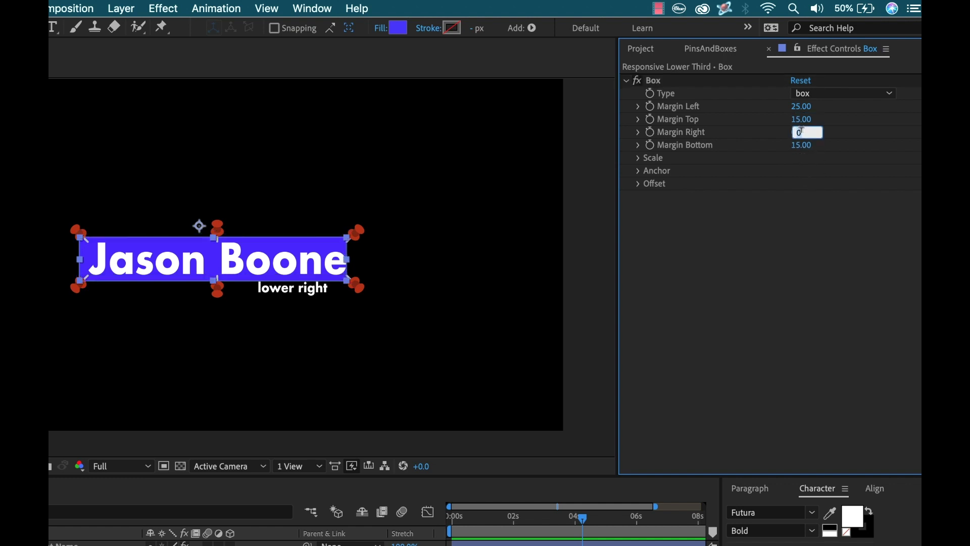
{"action": "type", "text": "25"}
{"action": "key", "text": "Return"}
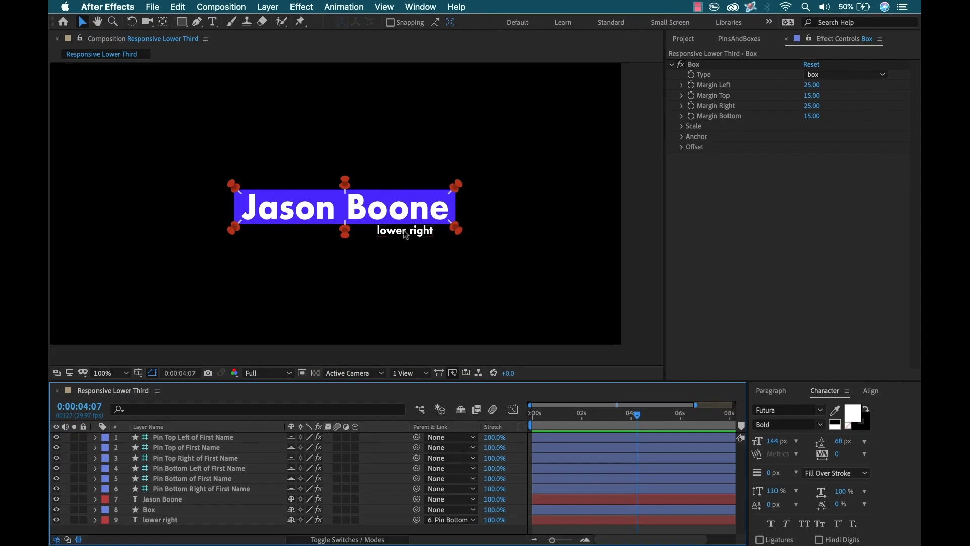
- Add PinsAndBoxes pins around the lower right text and create a box between them
{"action": "left_click", "coordinate": [404, 234]}
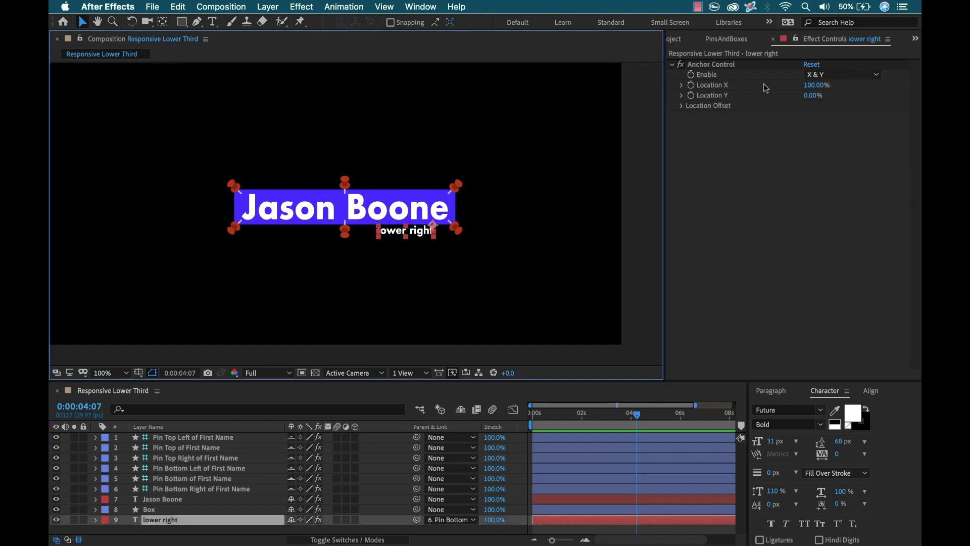
{"action": "left_click", "coordinate": [726, 39]}
{"action": "left_click", "coordinate": [694, 60]}
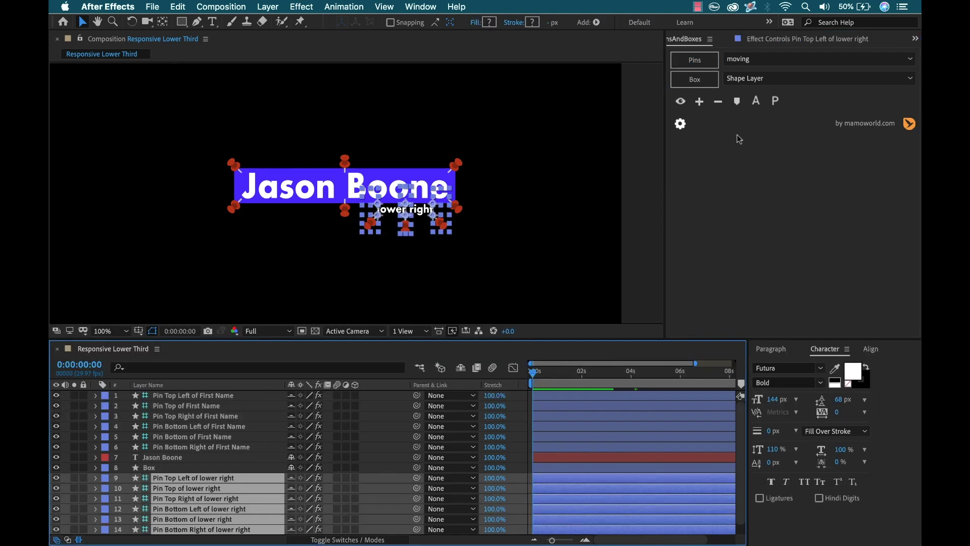
{"action": "left_click", "coordinate": [688, 76]}
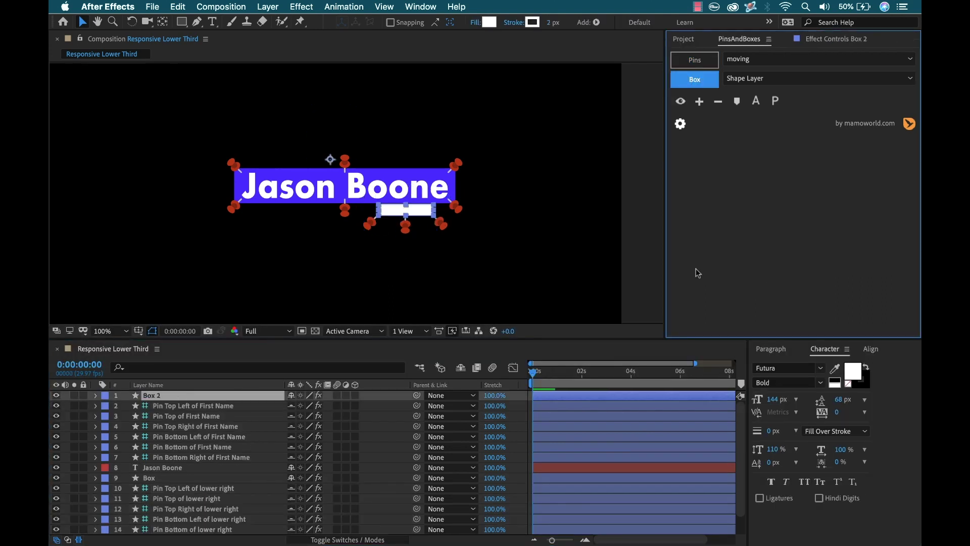
- Remove Box 2's stroke, eyedrop the name box's purple as fill, and stack it beneath the text
{"action": "left_click", "coordinate": [513, 22]}
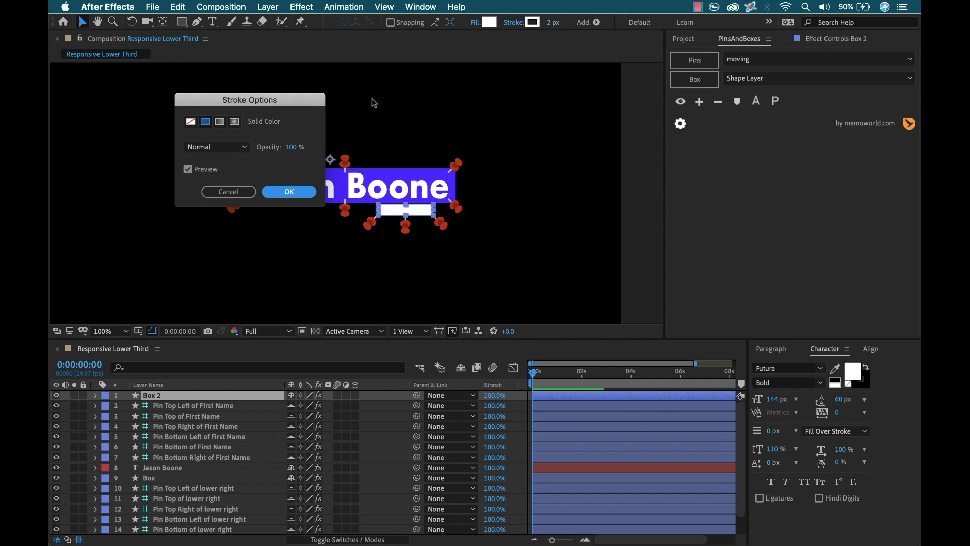
{"action": "left_click", "coordinate": [191, 122]}
{"action": "left_click", "coordinate": [289, 191]}
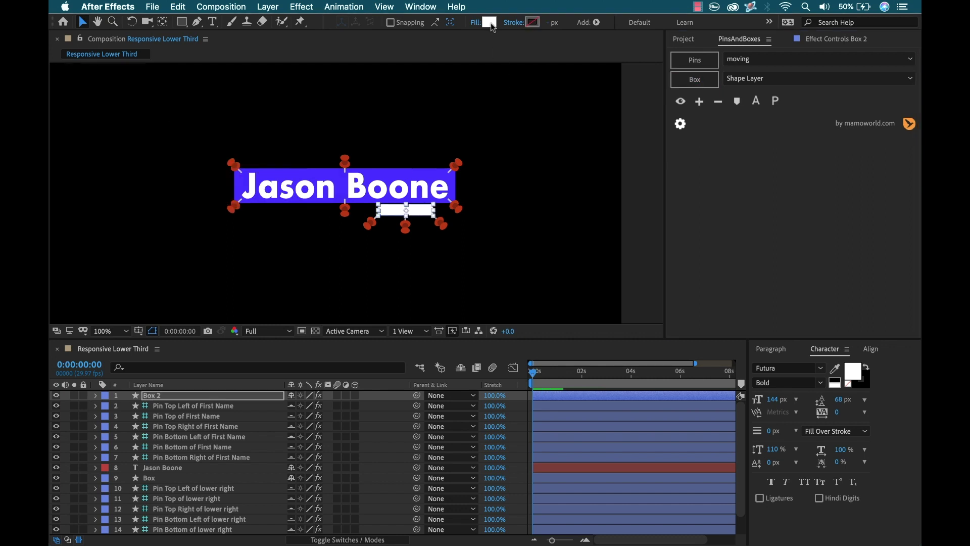
{"action": "left_click", "coordinate": [490, 23]}
{"action": "left_click", "coordinate": [734, 295]}
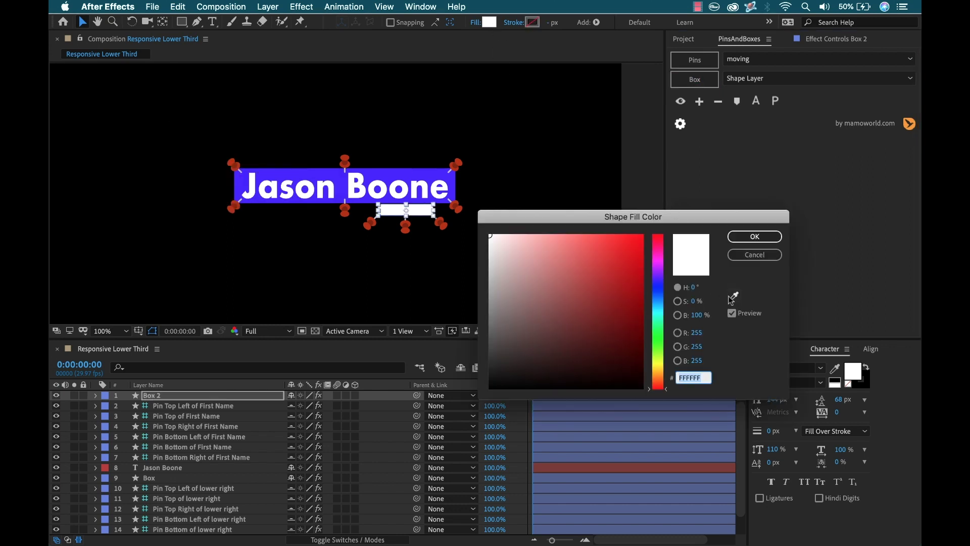
{"action": "left_click", "coordinate": [356, 165]}
{"action": "left_click", "coordinate": [758, 238]}
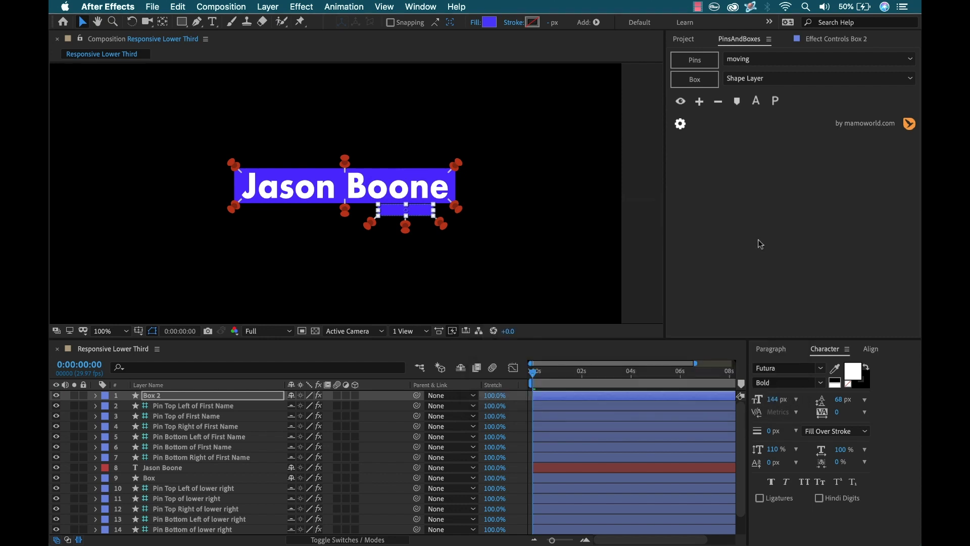
{"action": "left_click_drag", "start_coordinate": [161, 399], "coordinate": [171, 536]}
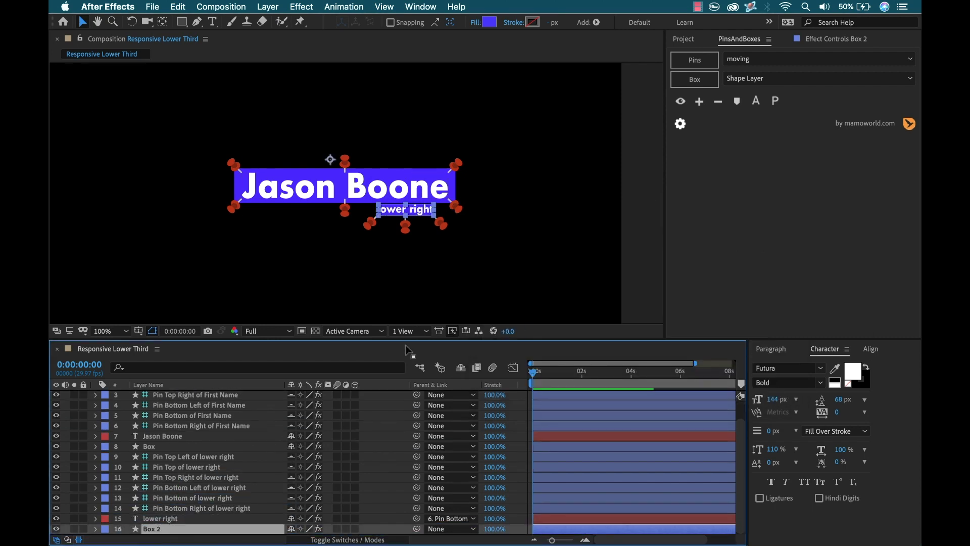
- Select Box 2 and set its top and bottom margins to 10
{"action": "left_click", "coordinate": [409, 277]}
{"action": "scroll", "coordinate": [346, 212], "scroll_direction": "down", "scroll_amount": 2}
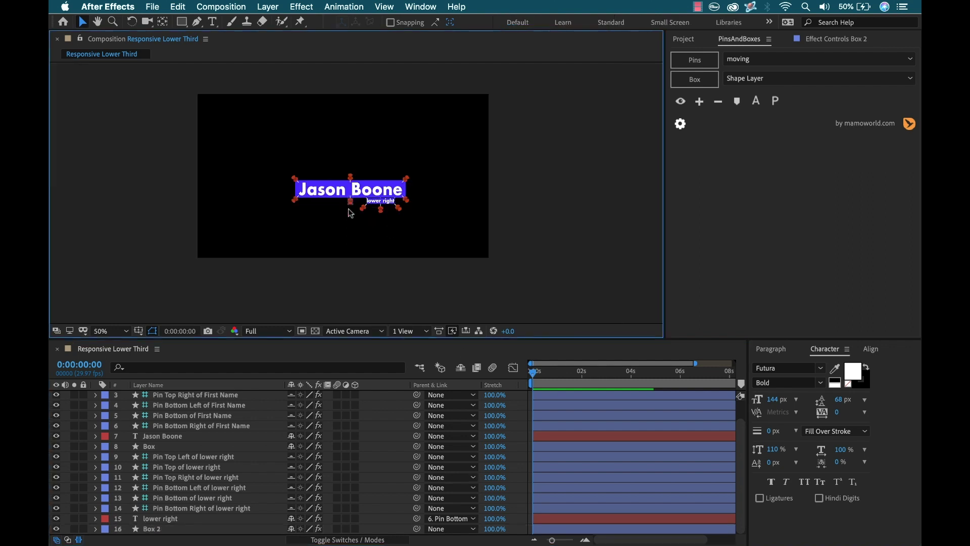
{"action": "scroll", "coordinate": [341, 211], "scroll_direction": "up", "scroll_amount": 4}
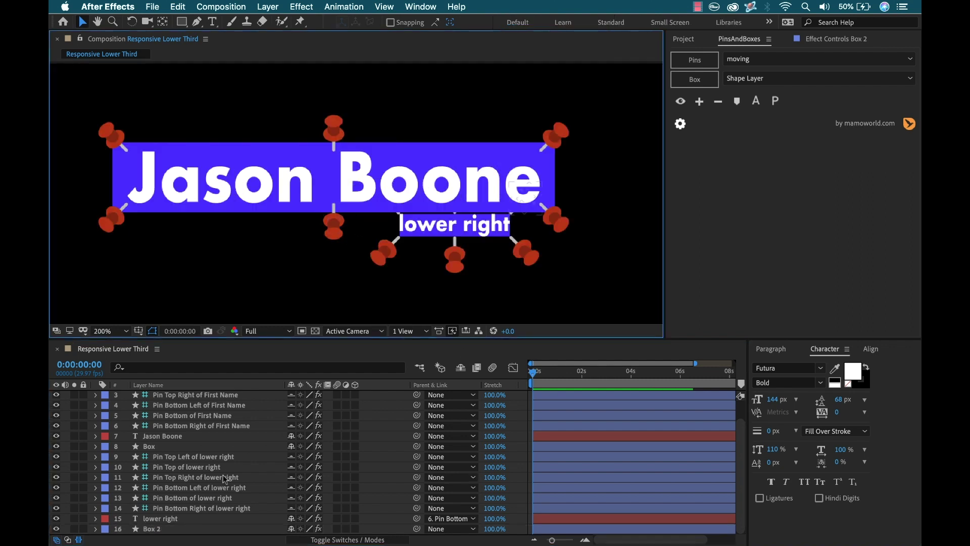
{"action": "left_click", "coordinate": [161, 529]}
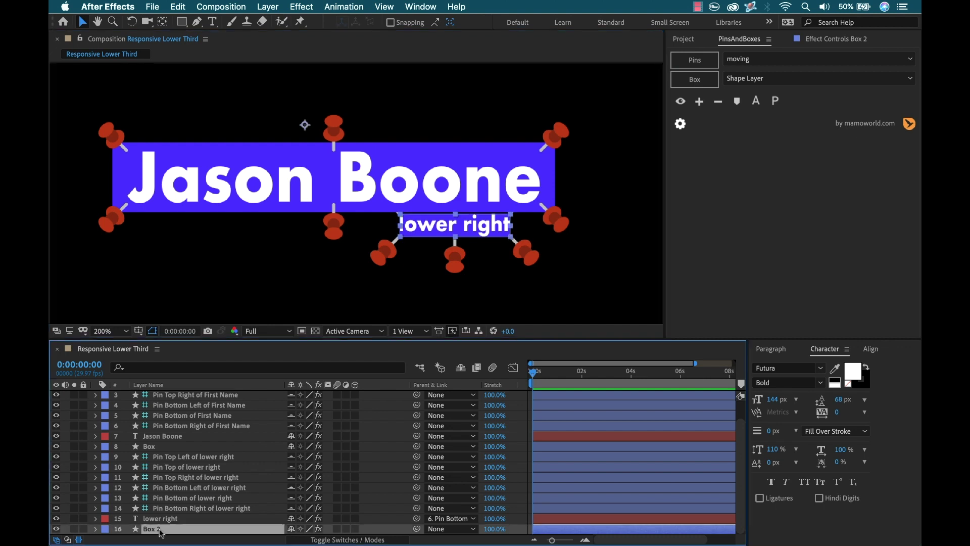
{"action": "left_click", "coordinate": [847, 40]}
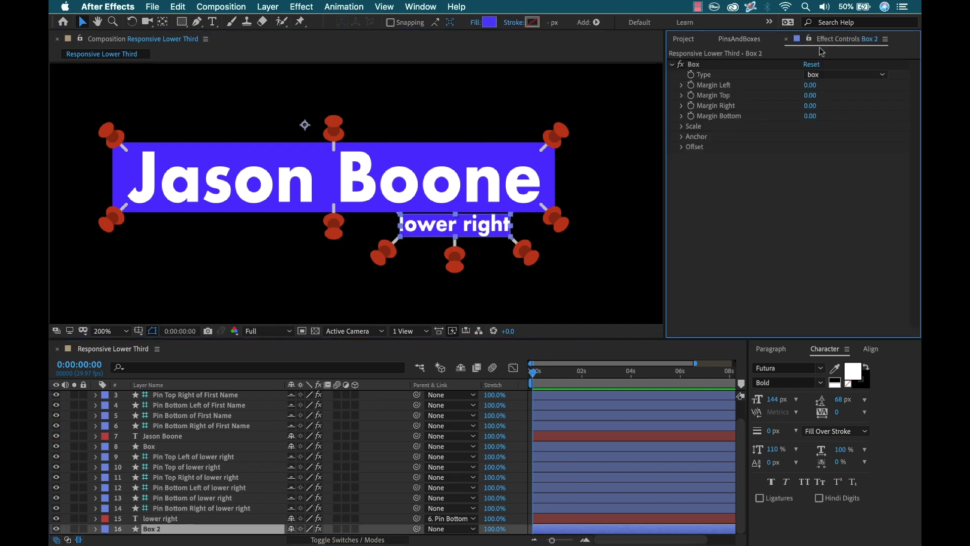
{"action": "left_click", "coordinate": [811, 85]}
{"action": "type", "text": "1"}
{"action": "left_click", "coordinate": [814, 95]}
{"action": "type", "text": "10"}
{"action": "left_click", "coordinate": [814, 116]}
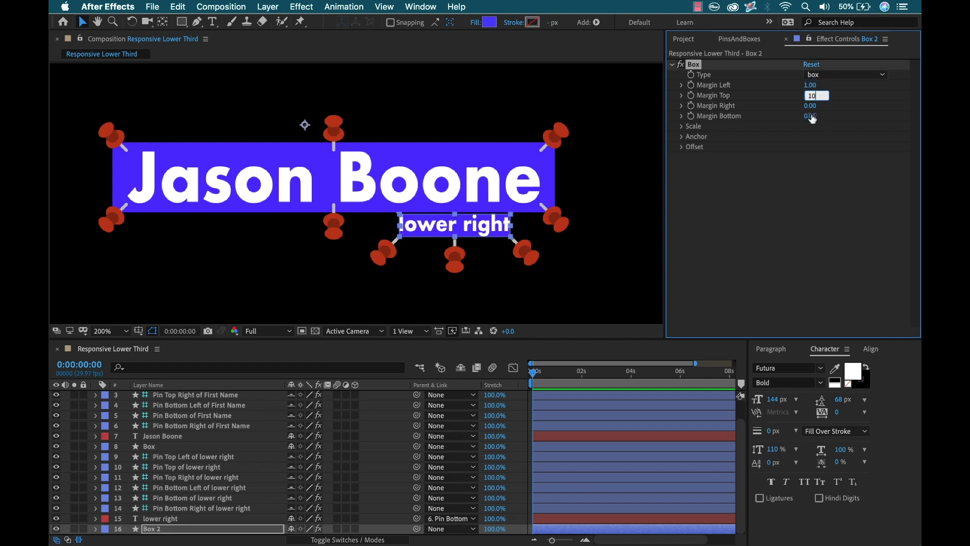
{"action": "type", "text": "10"}
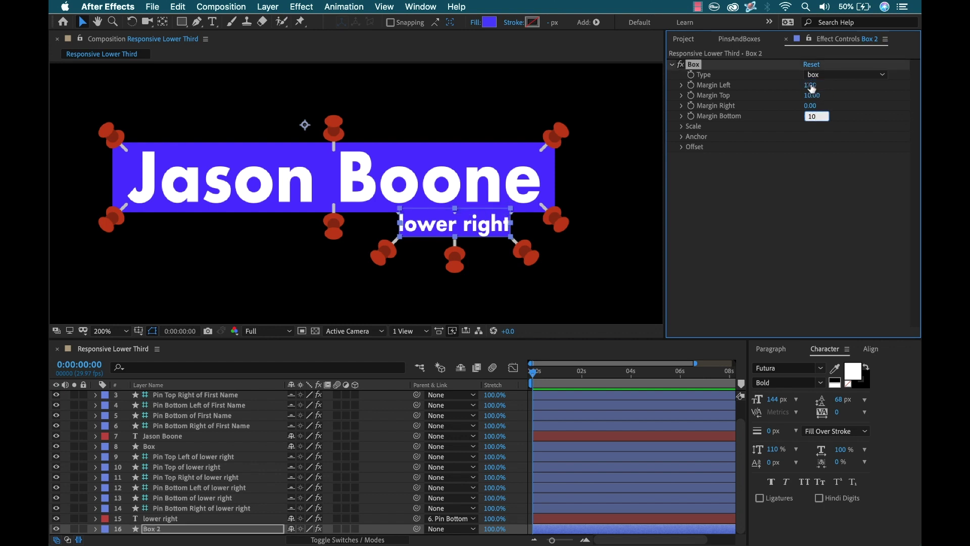
- Set Box 2's left and right margins to 15
{"action": "left_click", "coordinate": [810, 85]}
{"action": "type", "text": "15"}
{"action": "left_click", "coordinate": [810, 106]}
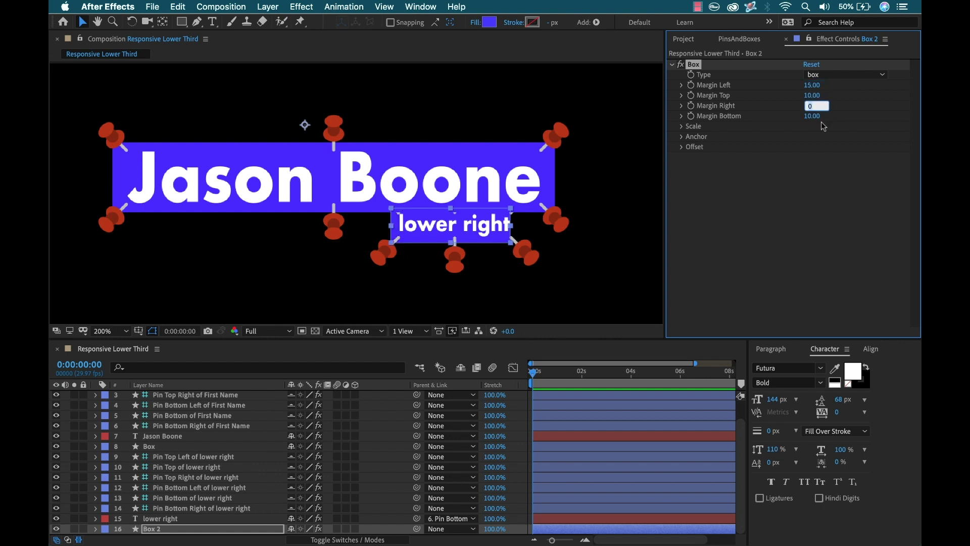
{"action": "type", "text": "15"}
{"action": "left_click", "coordinate": [762, 238]}
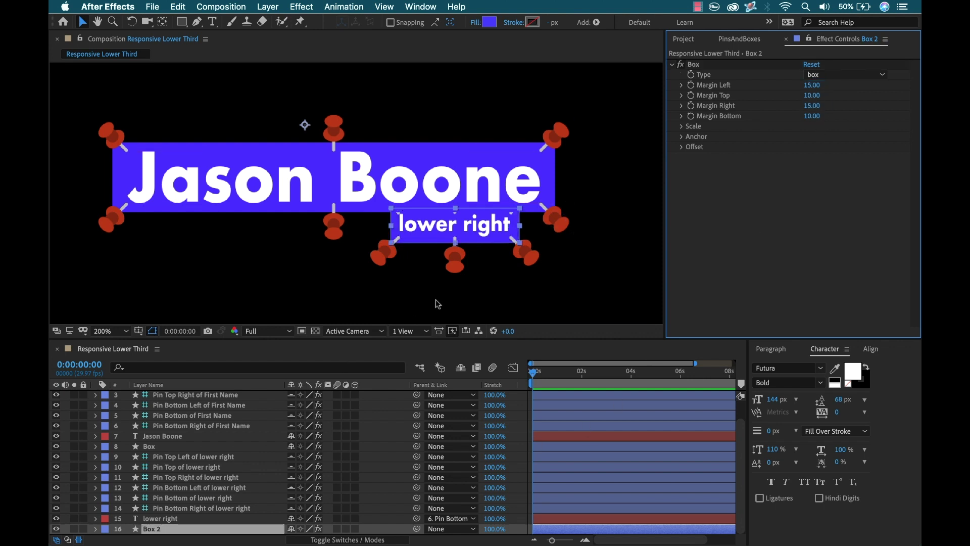
{"action": "left_click", "coordinate": [596, 249]}
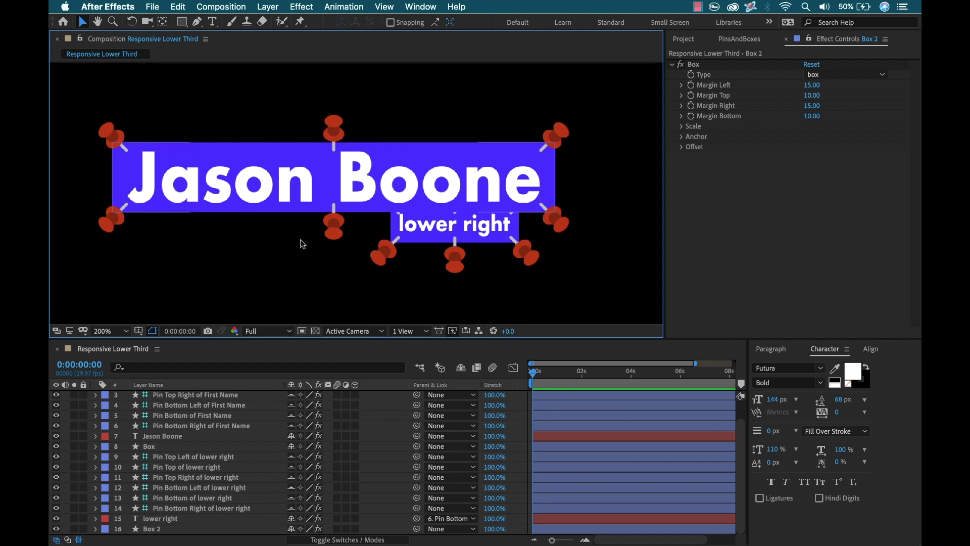
- Hide the pins via PinsAndBoxes' eye button and enable Hide Shy Layers so only four layers list
{"action": "left_click", "coordinate": [742, 41]}
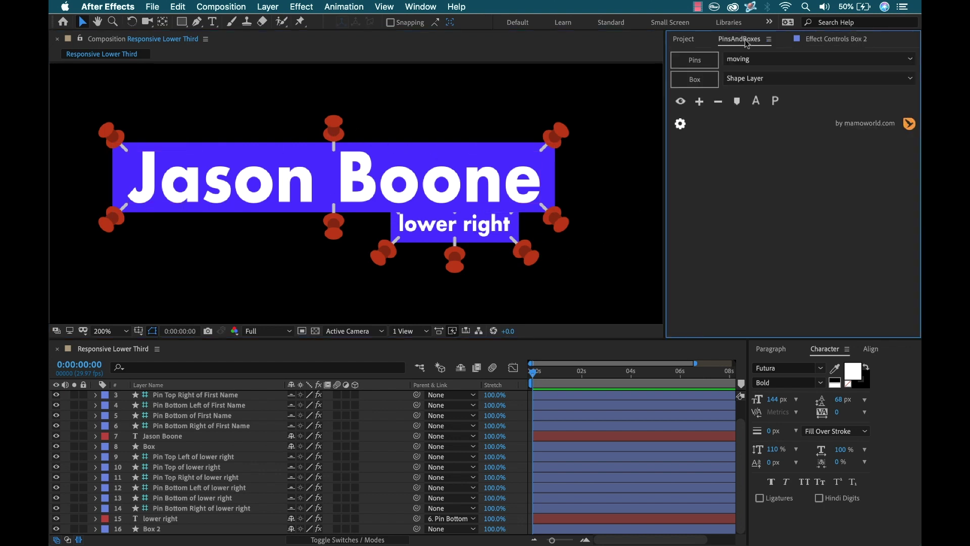
{"action": "left_click", "coordinate": [680, 103]}
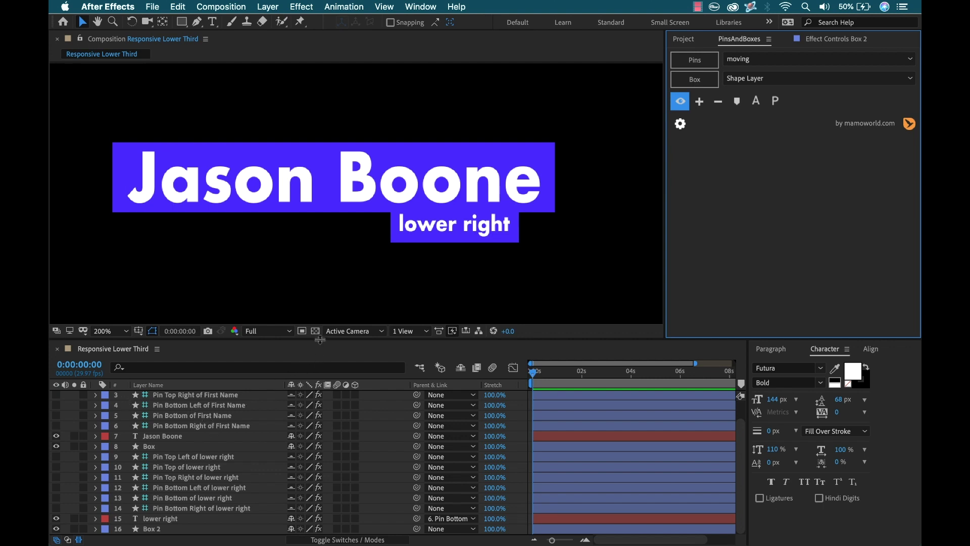
{"action": "left_click_drag", "start_coordinate": [320, 340], "coordinate": [325, 306]}
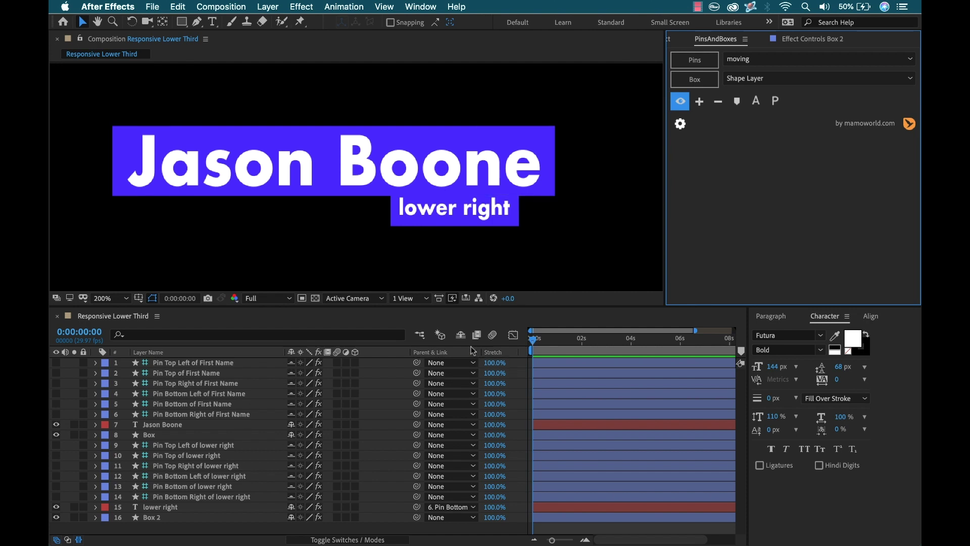
{"action": "left_click", "coordinate": [460, 335]}
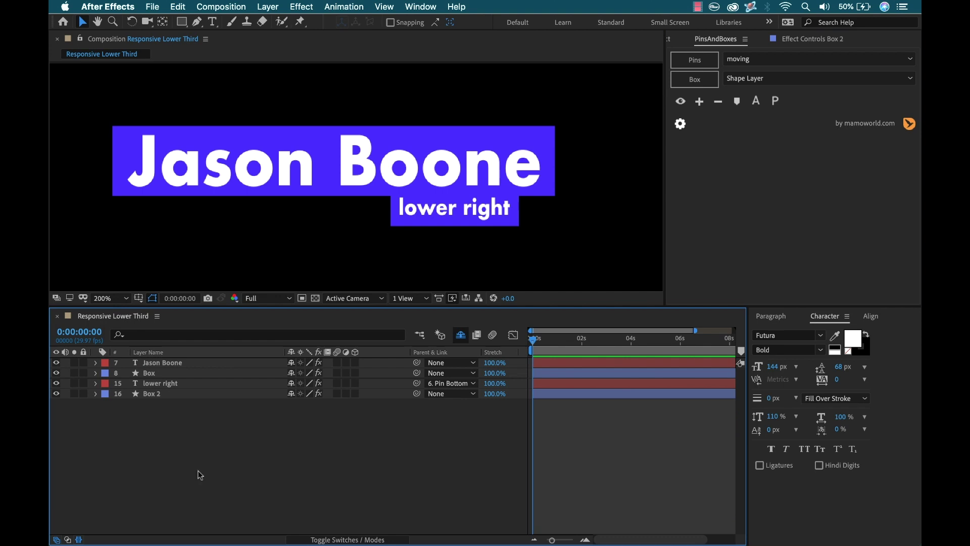
{"action": "left_click_drag", "start_coordinate": [616, 306], "coordinate": [613, 360]}
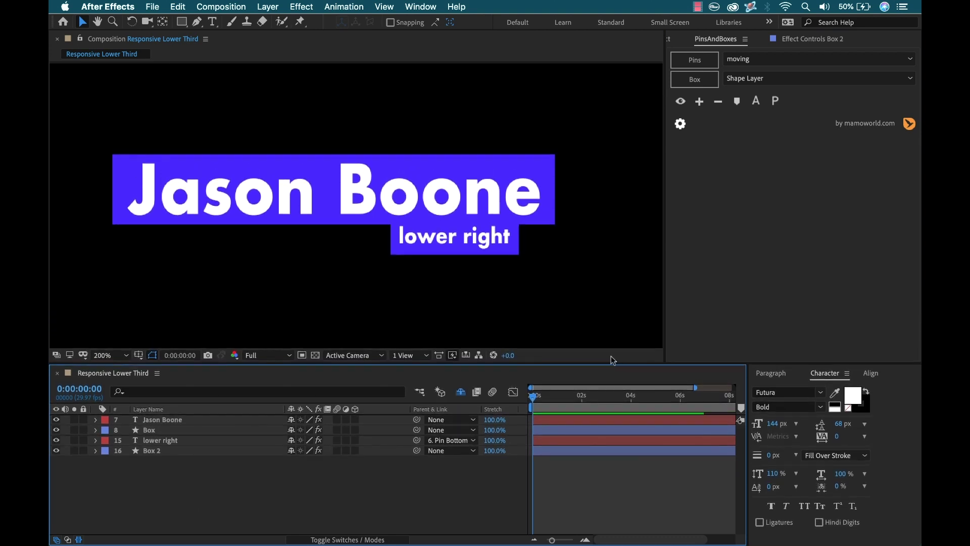
- Replace the name text with 'First Name' and enlarge its font size
{"action": "double_click", "coordinate": [419, 189]}
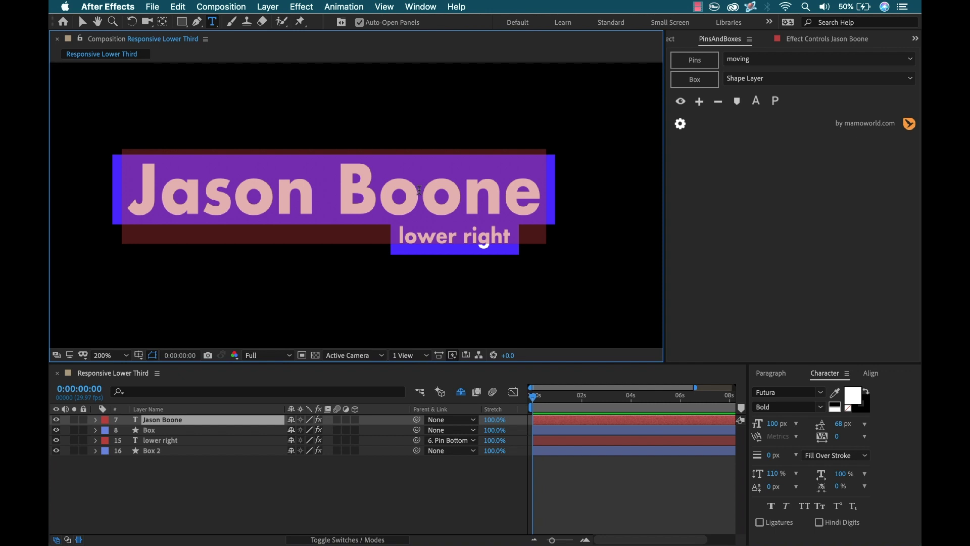
{"action": "type", "text": "Fir"}
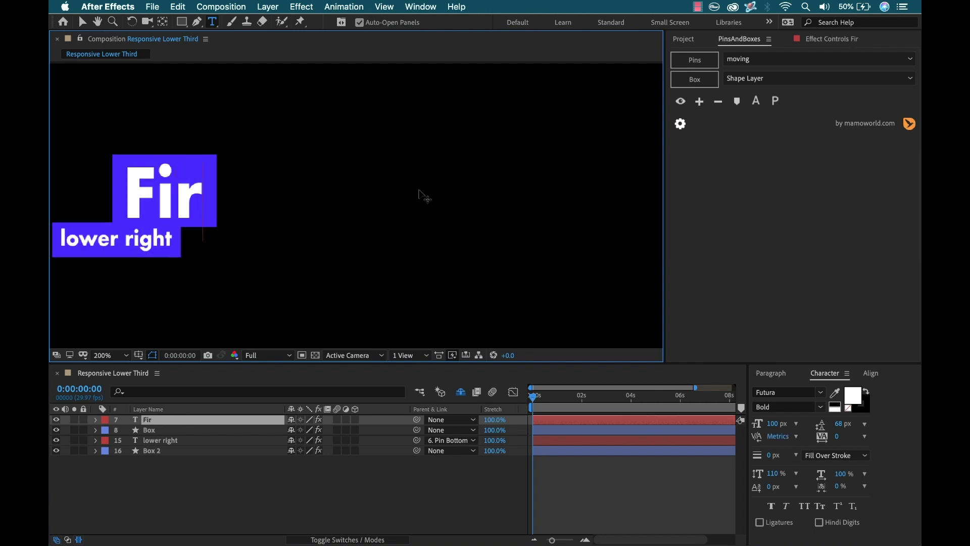
{"action": "type", "text": "st Name"}
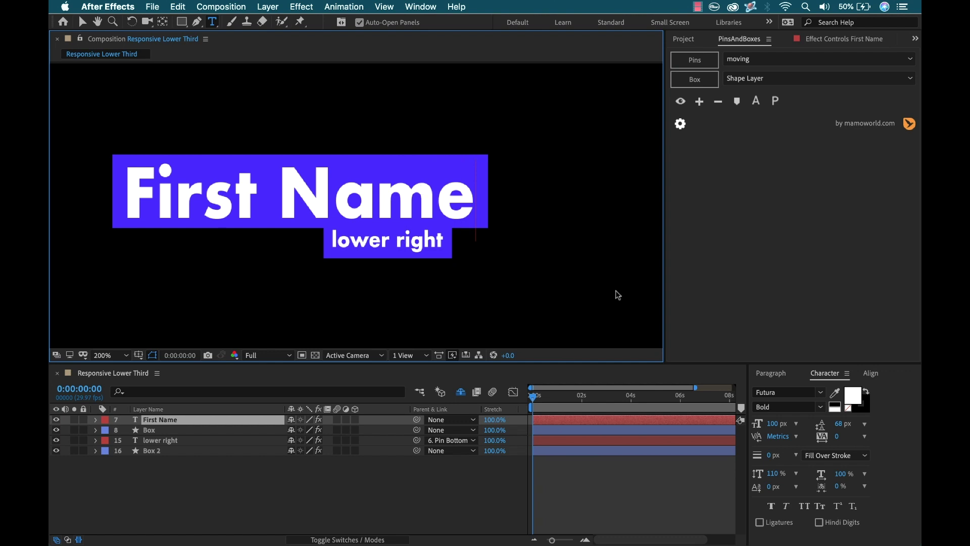
{"action": "key", "text": "super+a"}
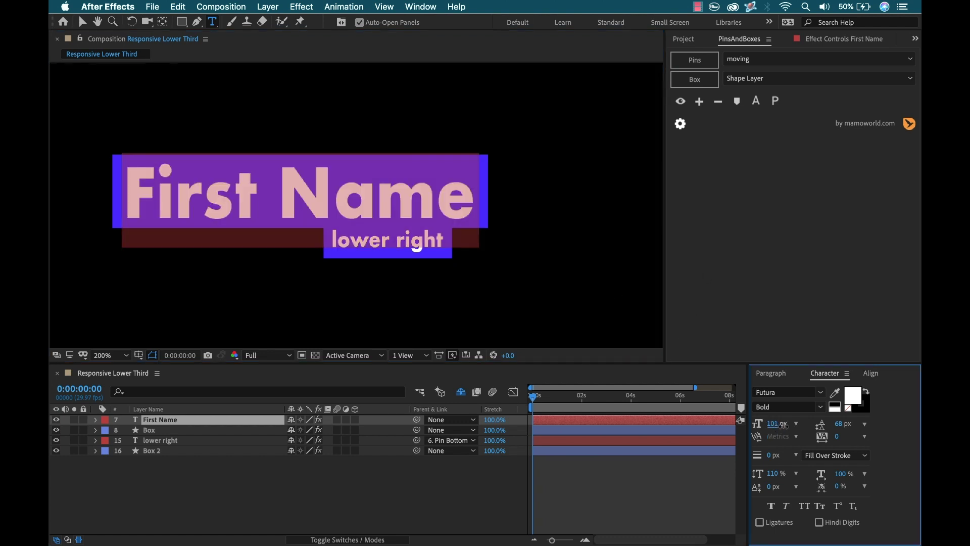
{"action": "left_click_drag", "start_coordinate": [778, 428], "coordinate": [787, 424]}
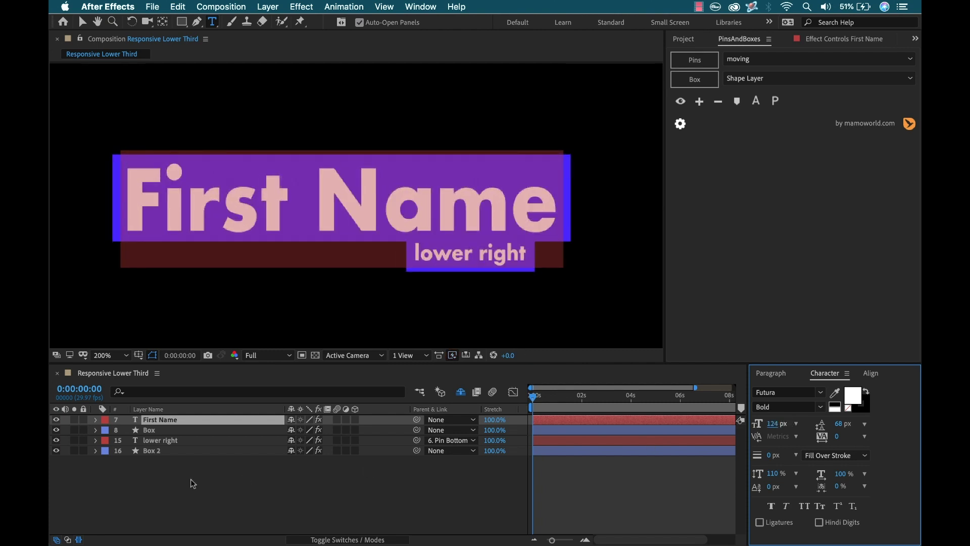
{"action": "key", "text": "Escape"}
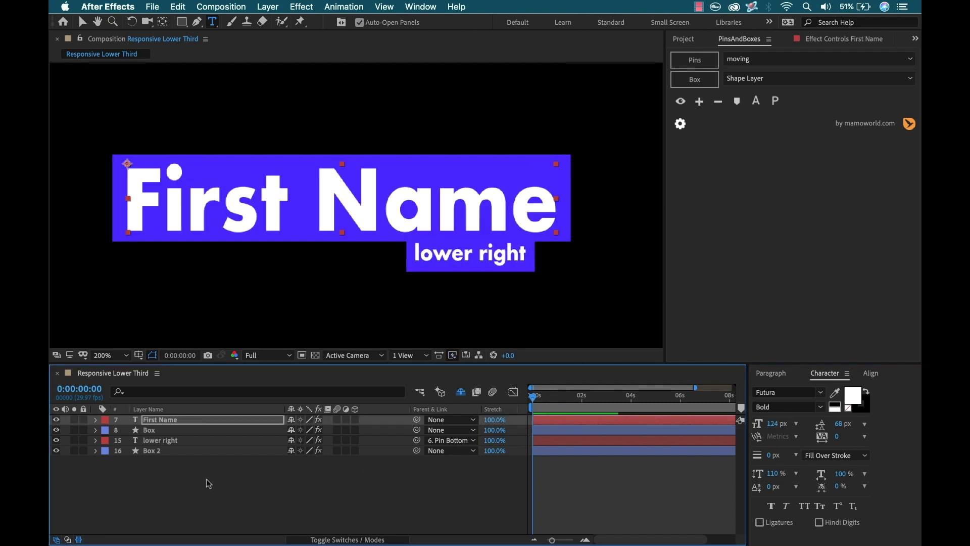
- Resize the lower right subtitle to 23 px and return to the Selection tool
{"action": "left_click", "coordinate": [161, 440]}
{"action": "mouse_move", "coordinate": [772, 423]}
{"action": "left_mouse_down"}
{"action": "mouse_move", "coordinate": [783, 426]}
{"action": "mouse_move", "coordinate": [772, 425]}
{"action": "left_mouse_up"}
{"action": "left_click", "coordinate": [381, 480]}
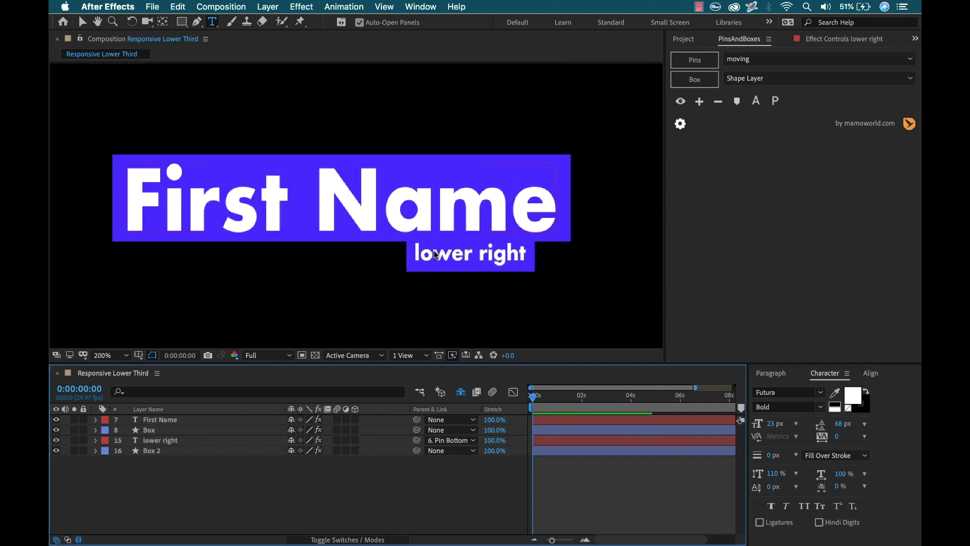
{"action": "key", "text": "v"}
{"action": "scroll", "coordinate": [406, 232], "scroll_direction": "up", "scroll_amount": 2}
{"action": "scroll", "coordinate": [407, 235], "scroll_direction": "down", "scroll_amount": 4}
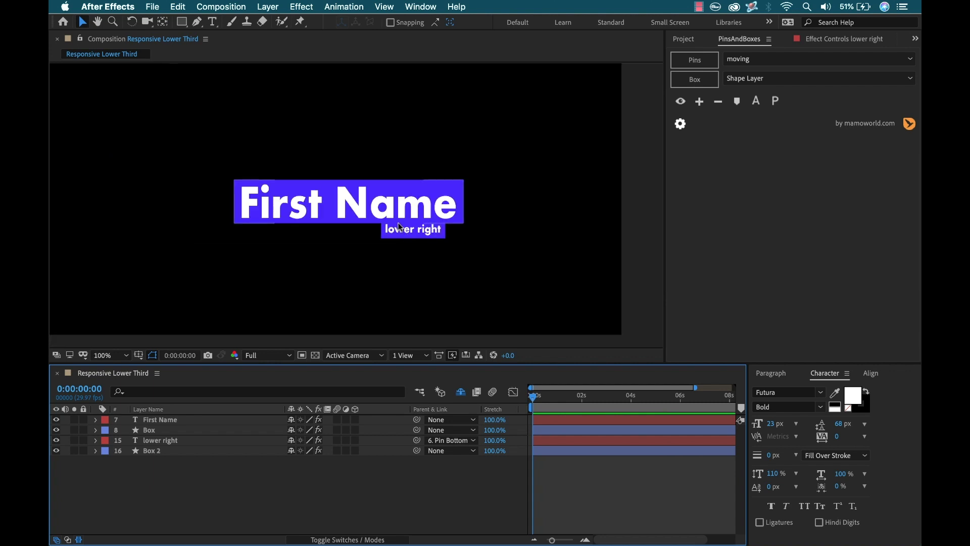
- Set the name Box's Anchor X to 0% so it scales from its left edge
{"action": "left_click", "coordinate": [162, 430]}
{"action": "left_click", "coordinate": [835, 40]}
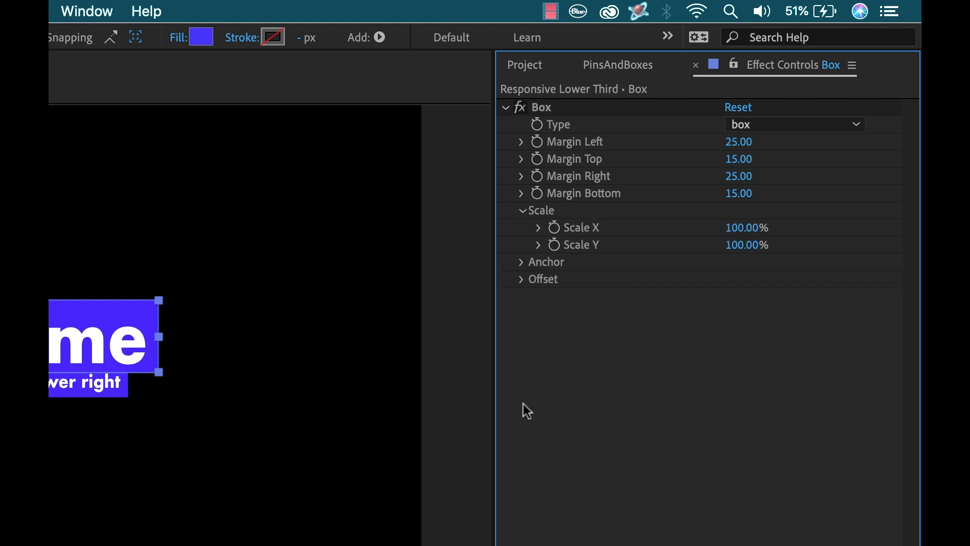
{"action": "left_click", "coordinate": [521, 262]}
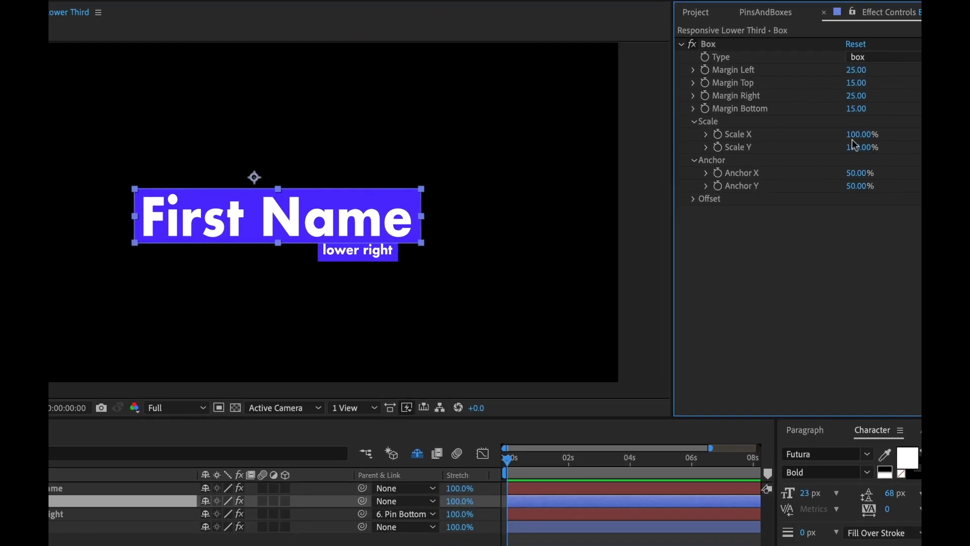
{"action": "left_click_drag", "start_coordinate": [859, 134], "coordinate": [833, 132]}
{"action": "left_click_drag", "start_coordinate": [860, 175], "coordinate": [774, 166]}
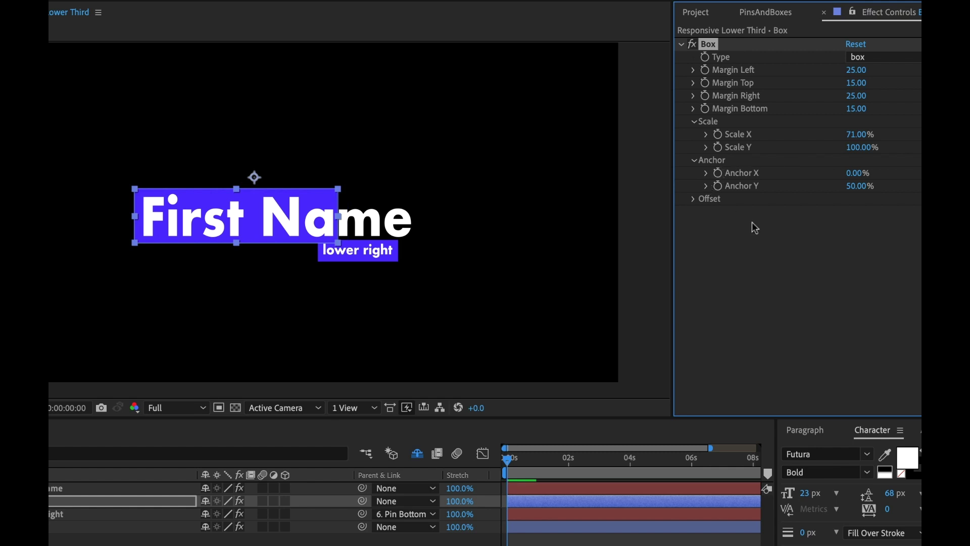
- Keyframe the Box's Scale X from 0% at the start to 100% near one second
{"action": "left_click", "coordinate": [717, 134]}
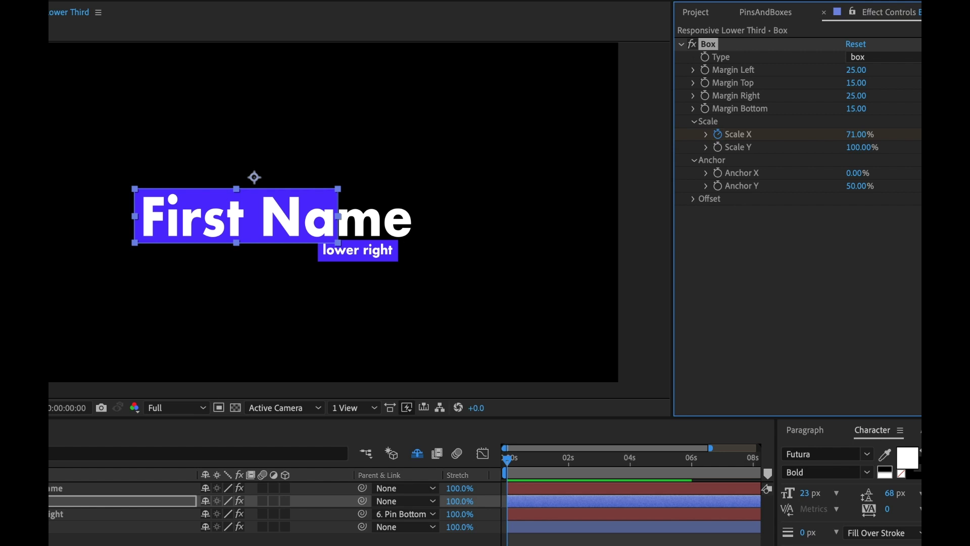
{"action": "key", "text": "u"}
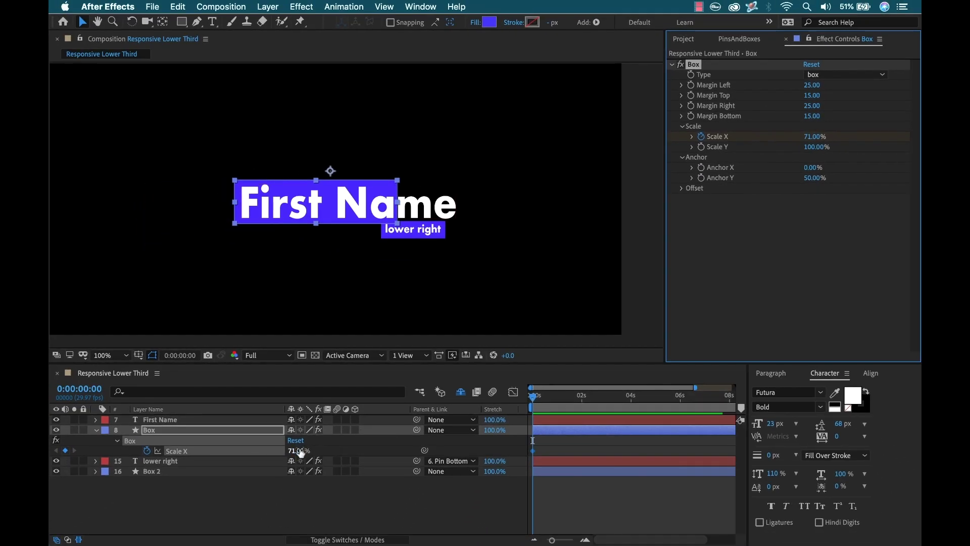
{"action": "left_click", "coordinate": [300, 450]}
{"action": "key", "text": "Return"}
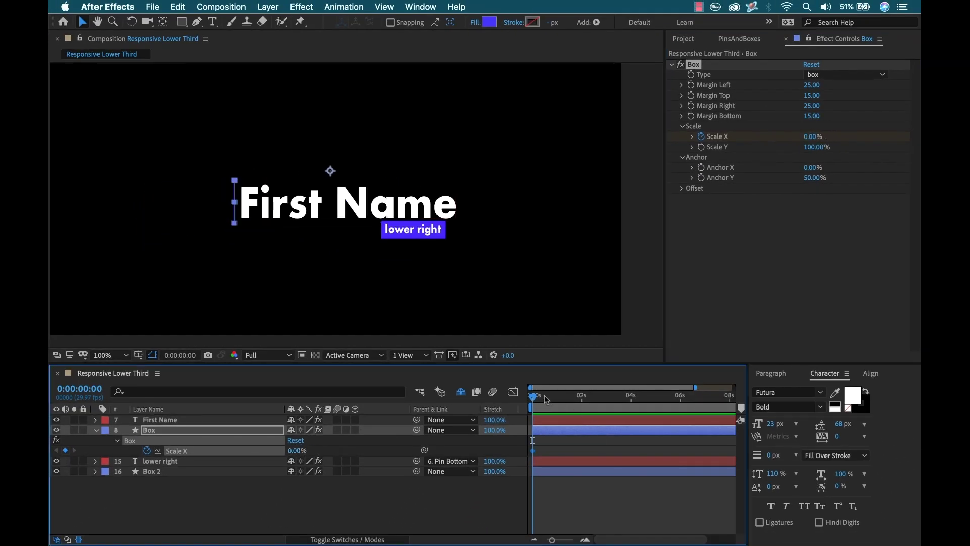
{"action": "mouse_move", "coordinate": [545, 400]}
{"action": "left_mouse_down"}
{"action": "mouse_move", "coordinate": [559, 401]}
{"action": "mouse_move", "coordinate": [550, 401]}
{"action": "left_mouse_up"}
{"action": "left_click", "coordinate": [298, 450]}
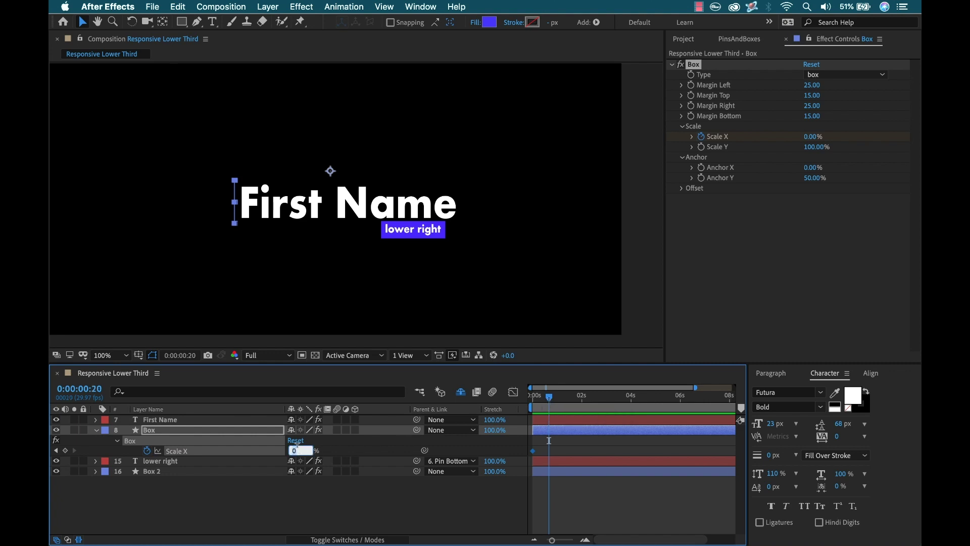
{"action": "type", "text": "100"}
{"action": "key", "text": "Return"}
{"action": "left_click", "coordinate": [600, 505]}
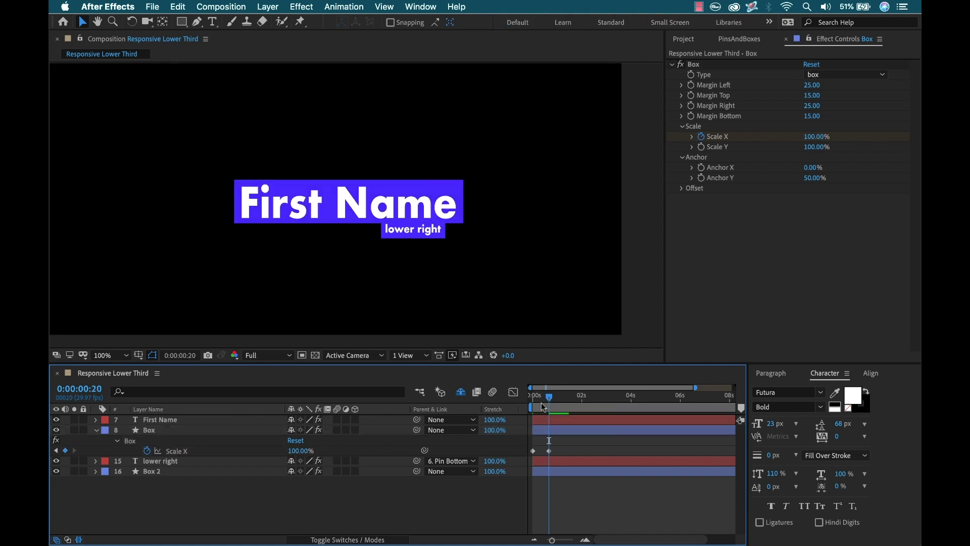
{"action": "mouse_move", "coordinate": [550, 401]}
{"action": "left_mouse_down"}
{"action": "mouse_move", "coordinate": [534, 400]}
{"action": "mouse_move", "coordinate": [550, 403]}
{"action": "left_mouse_up"}
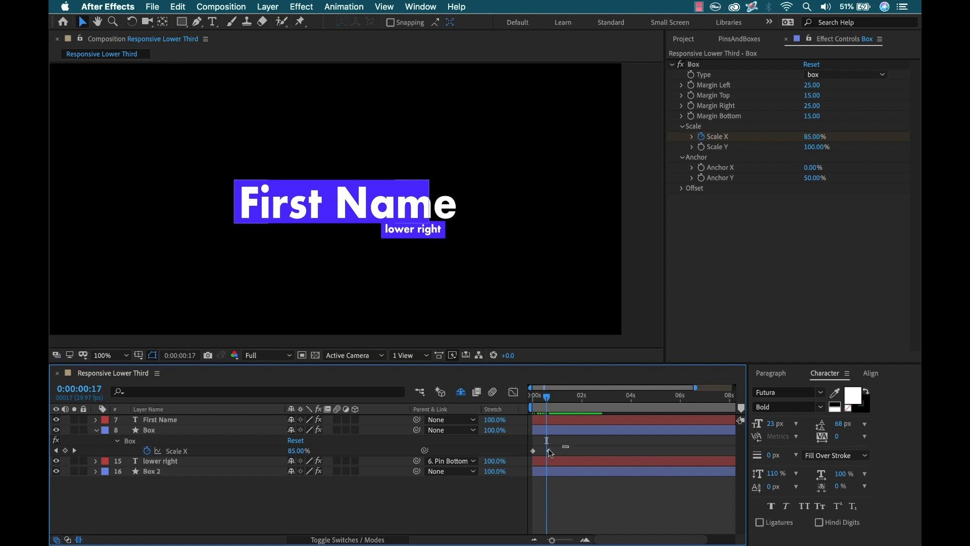
- Apply Easy Ease to the Scale X keyframes and steepen the speed graph for a fast start
{"action": "left_click", "coordinate": [520, 451]}
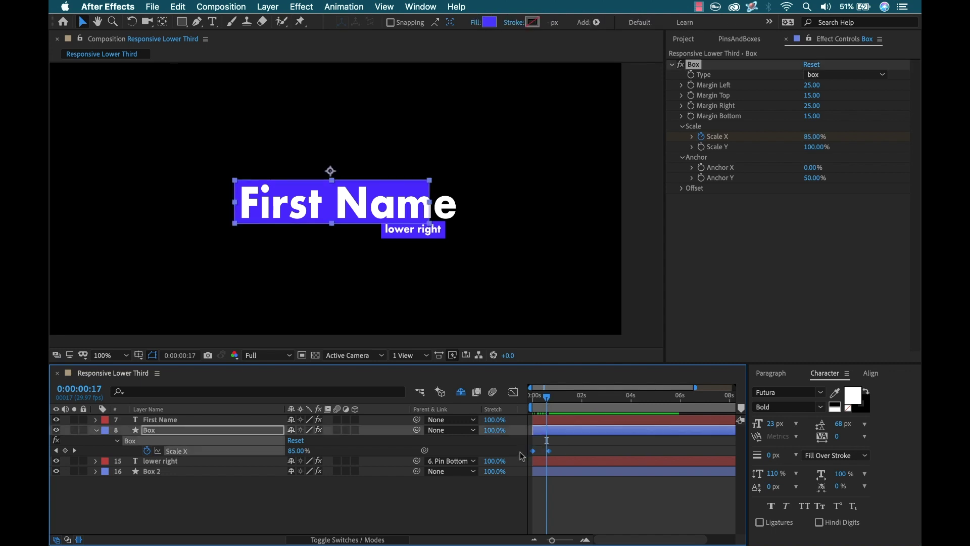
{"action": "key", "text": "F9"}
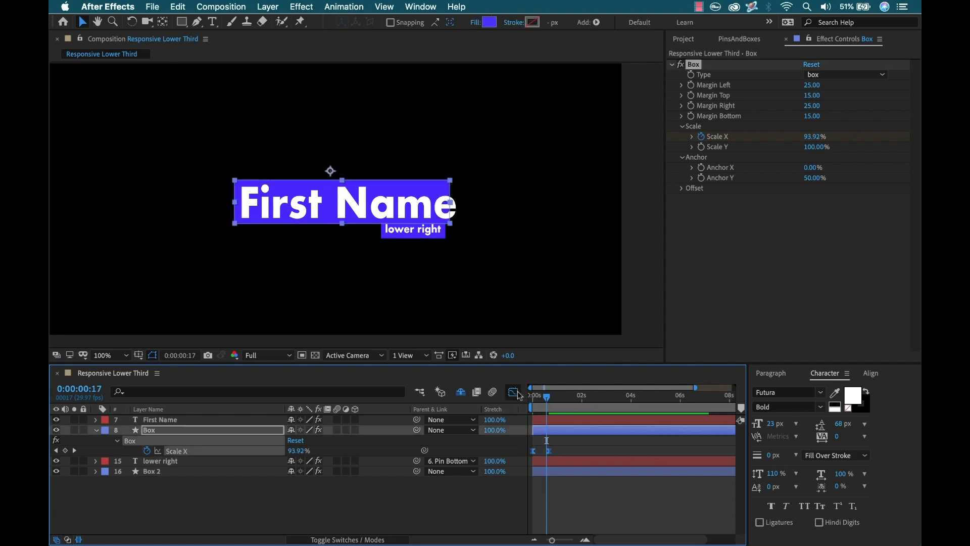
{"action": "left_click", "coordinate": [517, 392]}
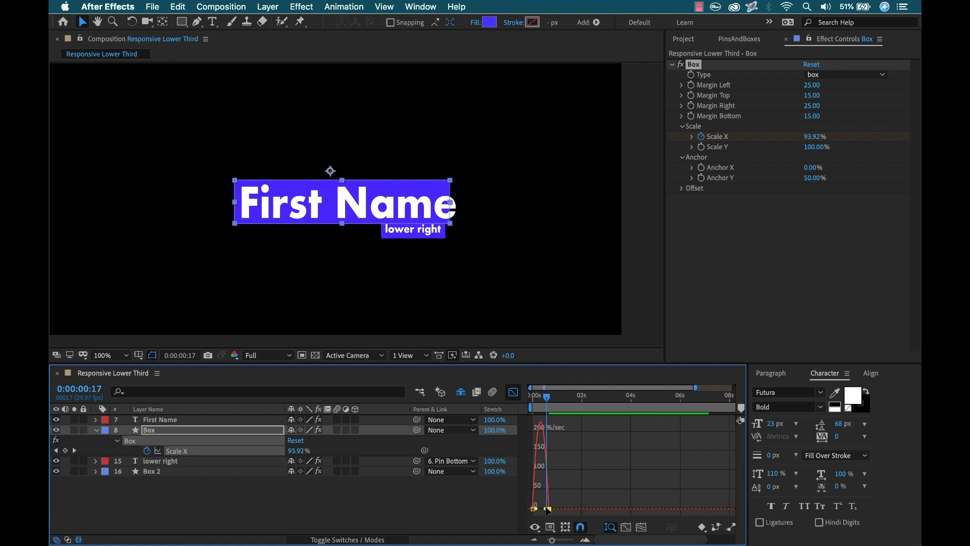
{"action": "left_click_drag", "start_coordinate": [547, 509], "coordinate": [541, 508]}
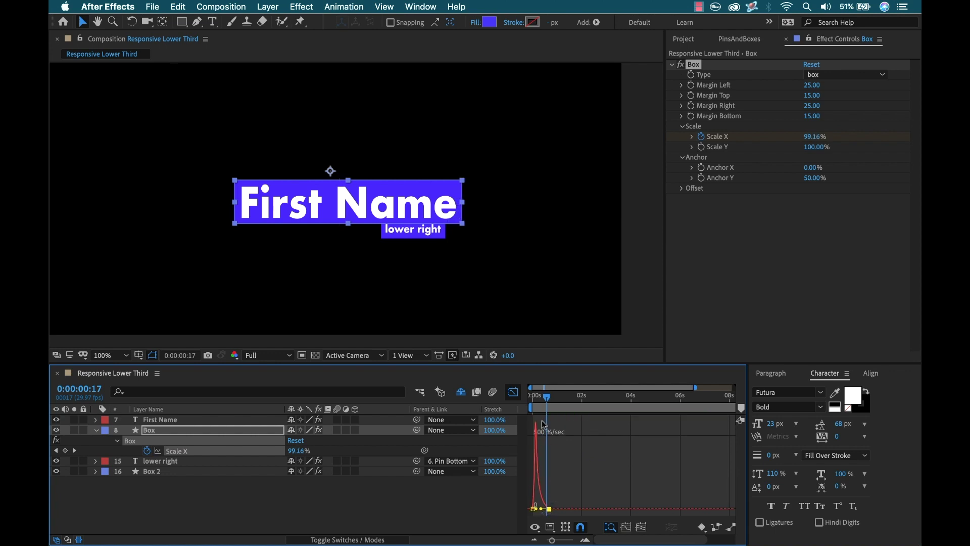
{"action": "left_click", "coordinate": [514, 392]}
{"action": "mouse_move", "coordinate": [533, 399]}
{"action": "left_mouse_down"}
{"action": "mouse_move", "coordinate": [554, 400]}
{"action": "mouse_move", "coordinate": [533, 401]}
{"action": "left_mouse_up"}
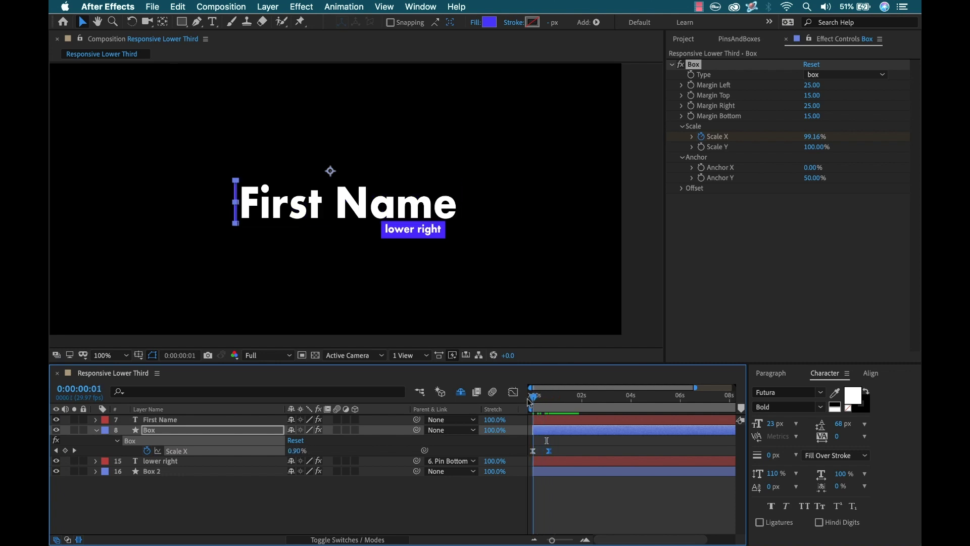
{"action": "left_click", "coordinate": [370, 507]}
{"action": "scroll", "coordinate": [429, 232], "scroll_direction": "down", "scroll_amount": 1}
{"action": "scroll", "coordinate": [357, 221], "scroll_direction": "up", "scroll_amount": 2}
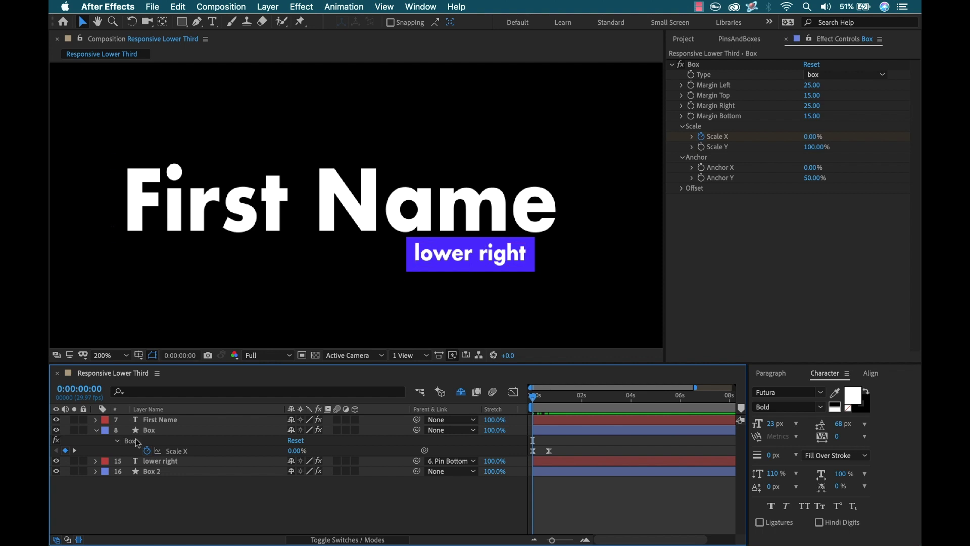
- Keyframe Box 2's Scale Y at 0% where the name box reaches full width
{"action": "left_click", "coordinate": [154, 472]}
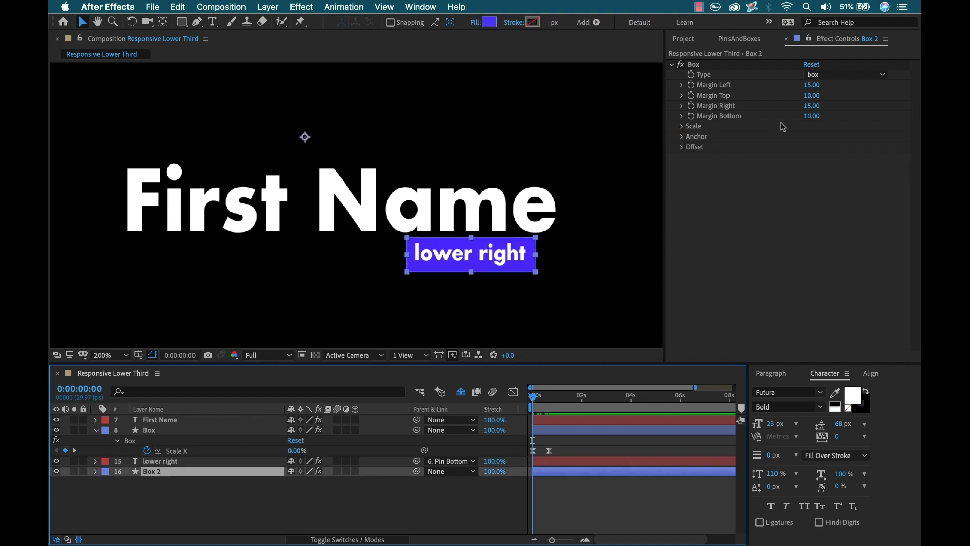
{"action": "left_click", "coordinate": [681, 137]}
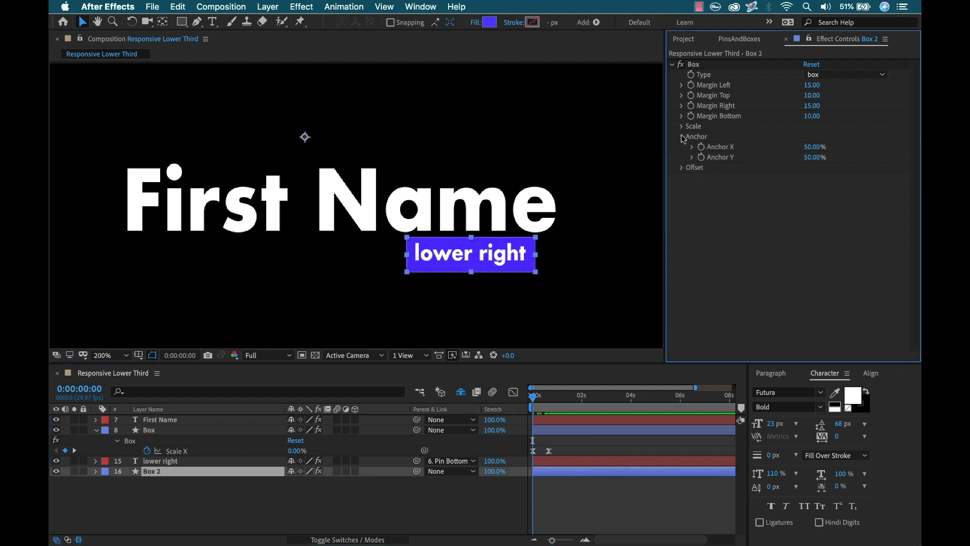
{"action": "left_click", "coordinate": [683, 126]}
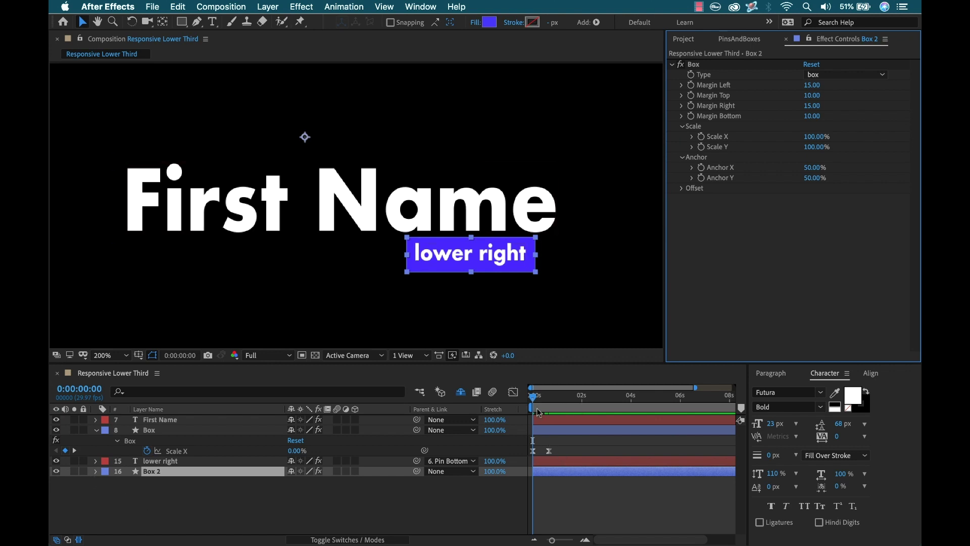
{"action": "left_click_drag", "start_coordinate": [536, 397], "coordinate": [545, 400]}
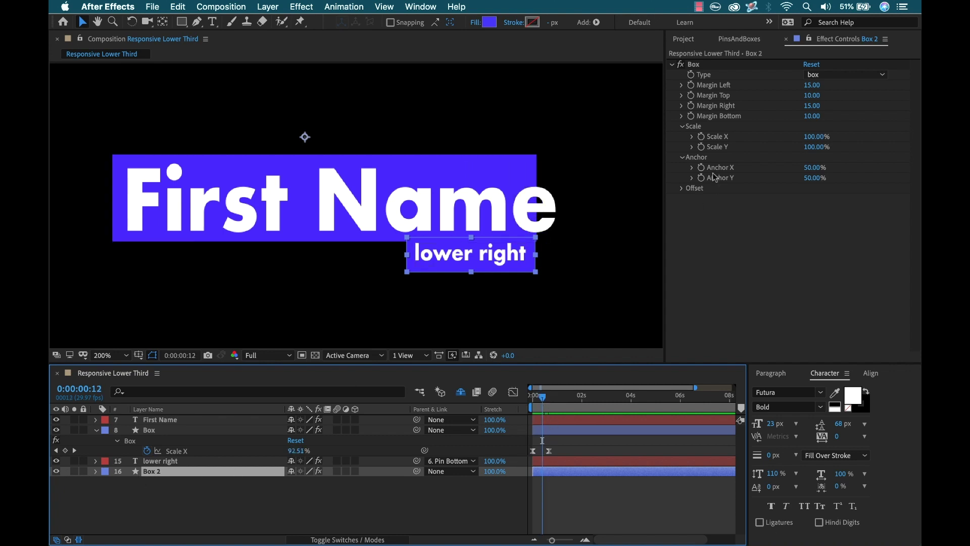
{"action": "left_click", "coordinate": [702, 148]}
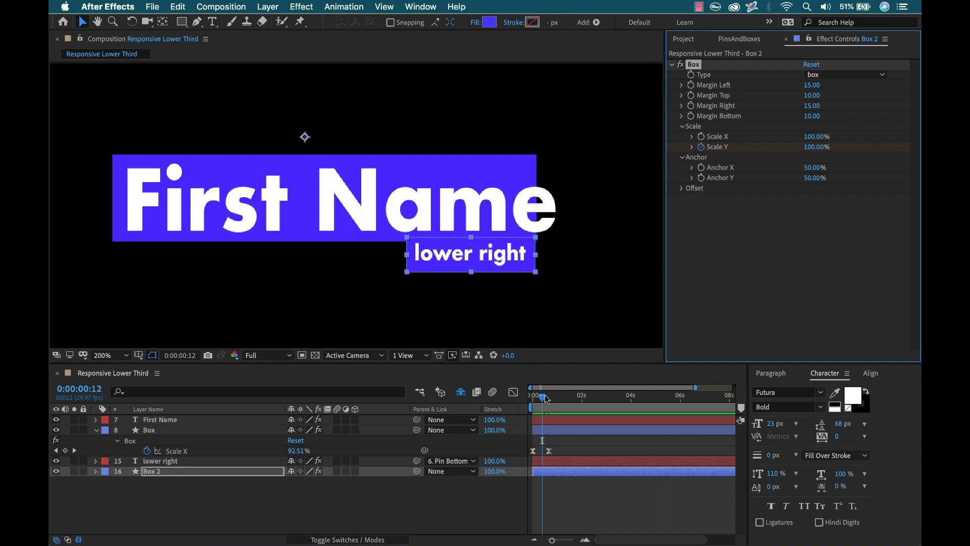
{"action": "left_click_drag", "start_coordinate": [546, 399], "coordinate": [559, 399]}
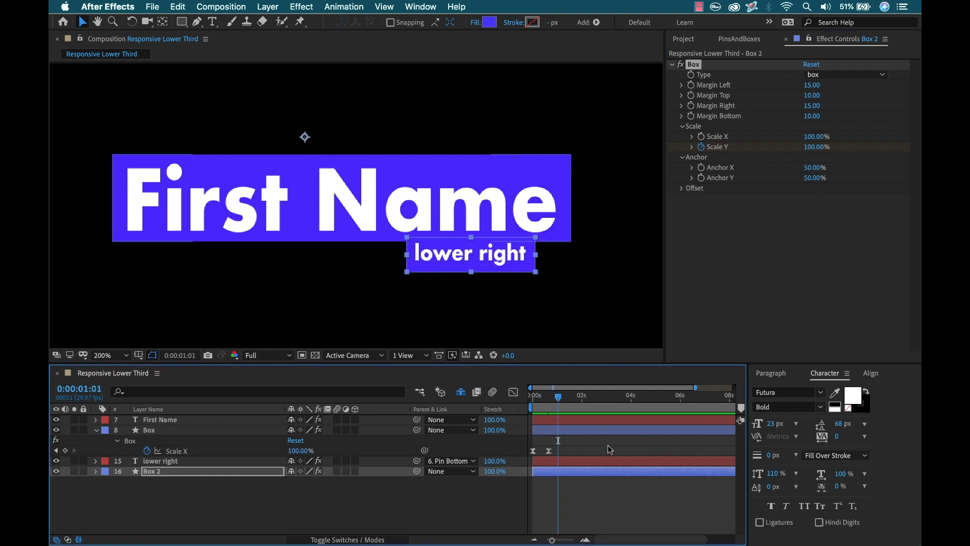
{"action": "key", "text": "u"}
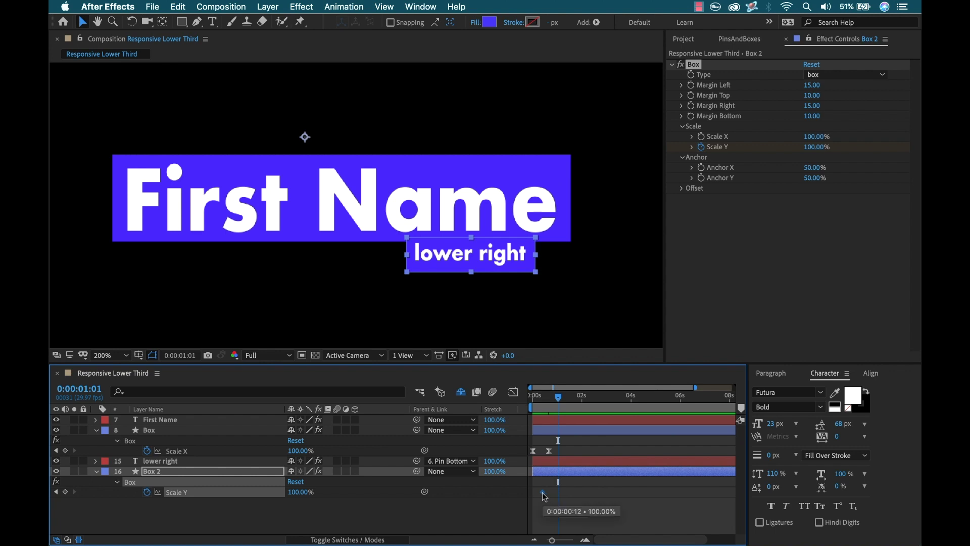
{"action": "left_click", "coordinate": [55, 493]}
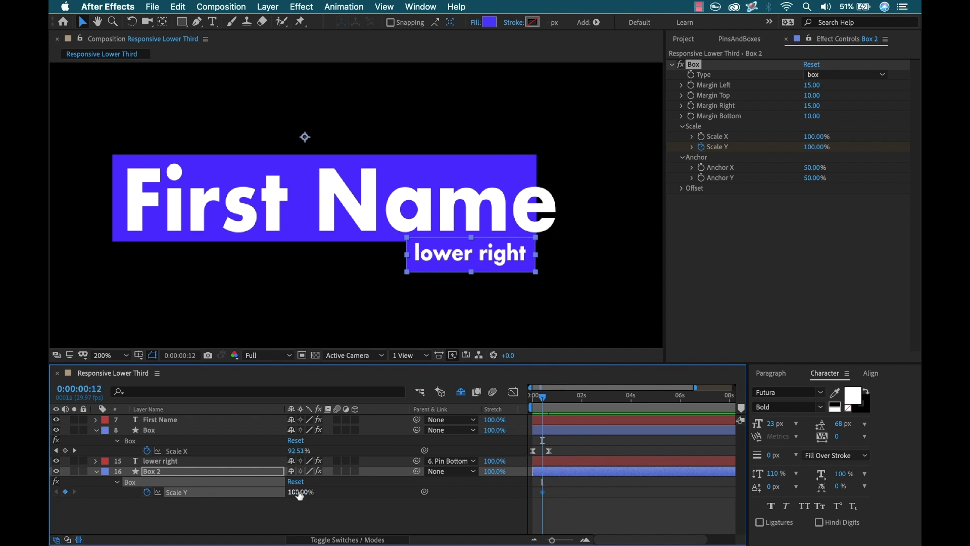
{"action": "left_click", "coordinate": [299, 493]}
{"action": "key", "text": "Return"}
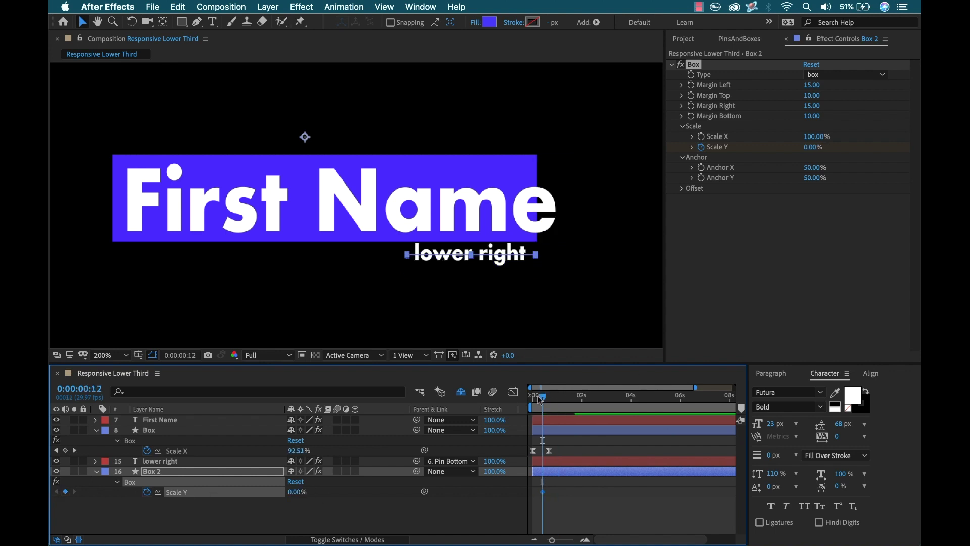
- Add a 100% Scale Y keyframe at 0:00:00:29 and set Box 2's Anchor Y to 0%
{"action": "left_click_drag", "start_coordinate": [540, 399], "coordinate": [555, 397]}
{"action": "left_click", "coordinate": [298, 492]}
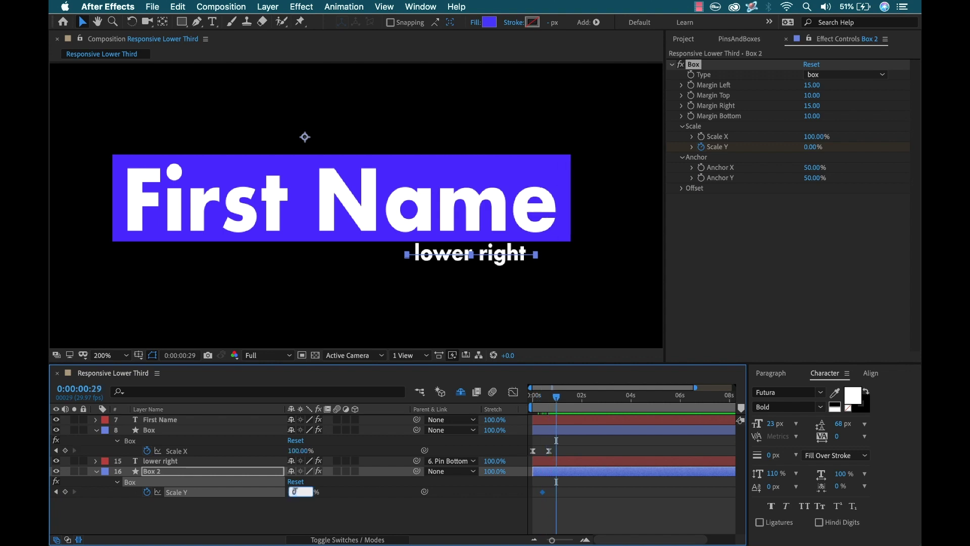
{"action": "type", "text": "100"}
{"action": "key", "text": "Return"}
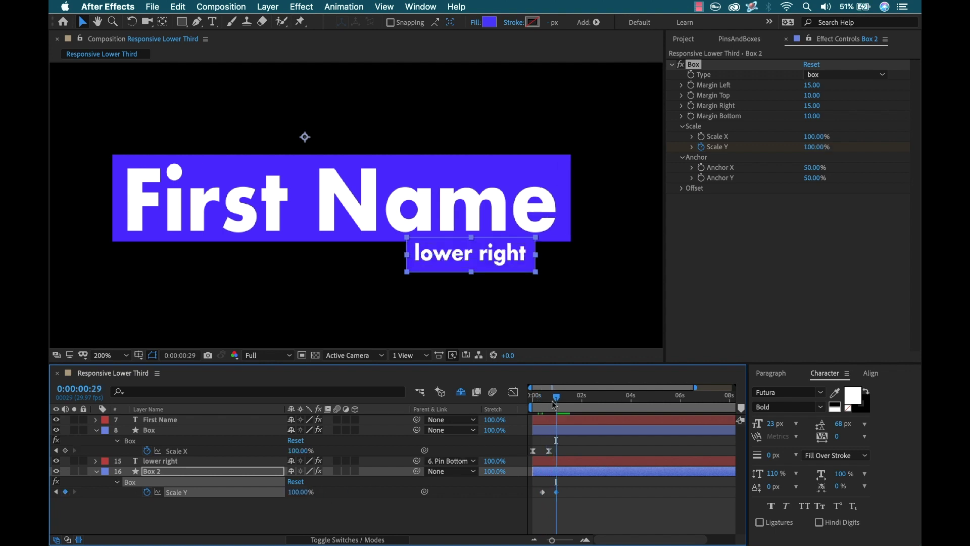
{"action": "left_click_drag", "start_coordinate": [556, 397], "coordinate": [546, 396]}
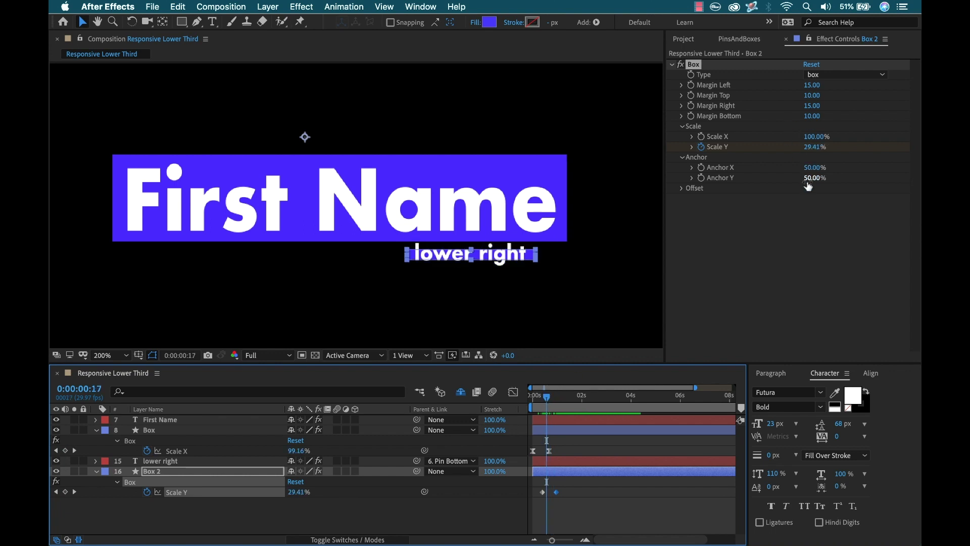
{"action": "left_click_drag", "start_coordinate": [812, 183], "coordinate": [708, 176]}
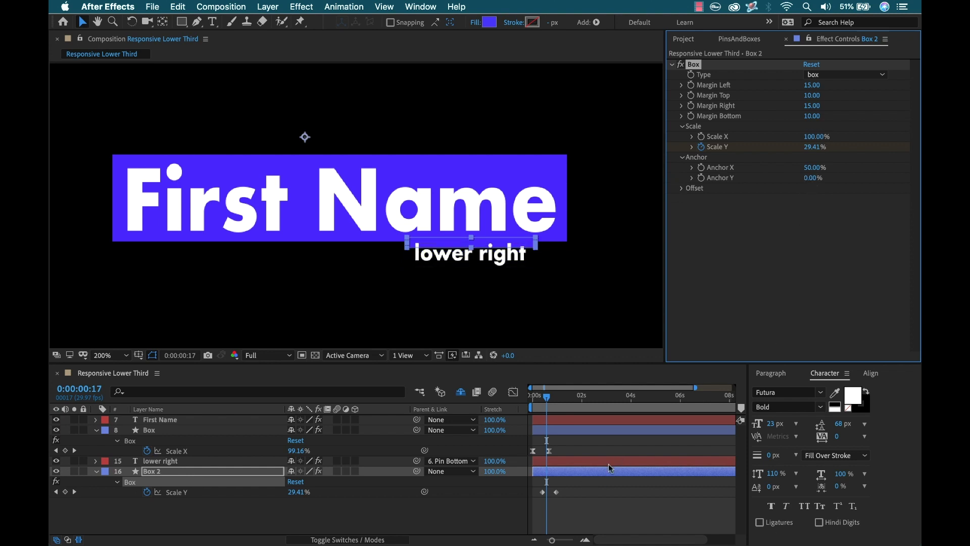
- Apply Easy Ease (F9) to both Scale Y keyframes and return to the animation start
{"action": "left_click", "coordinate": [572, 481]}
{"action": "left_click_drag", "start_coordinate": [572, 488], "coordinate": [525, 494]}
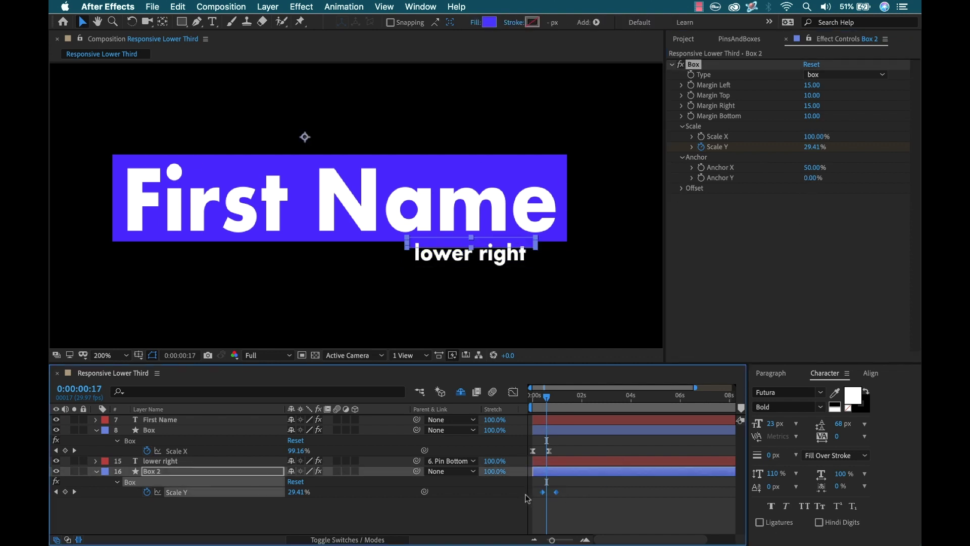
{"action": "key", "text": "F9"}
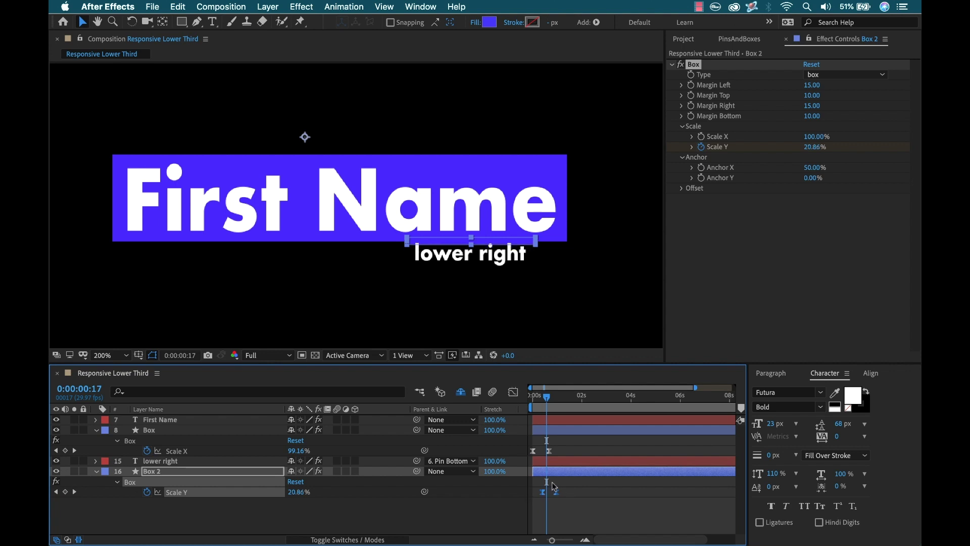
{"action": "key", "text": "equal"}
{"action": "key", "text": "equal"}
{"action": "left_click_drag", "start_coordinate": [556, 397], "coordinate": [434, 405]}
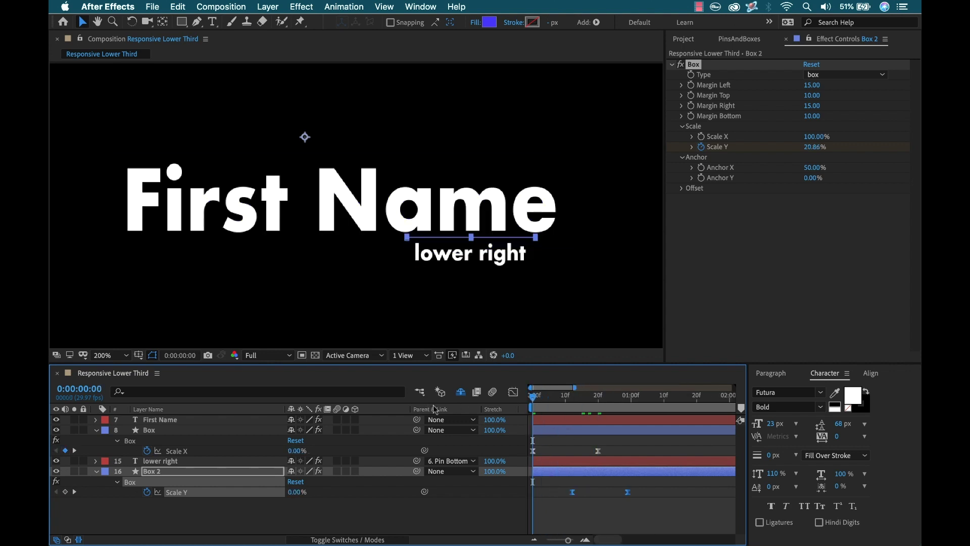
- Sharpen the ease on the end Scale Y keyframe in the Graph Editor
{"action": "left_click", "coordinate": [513, 394]}
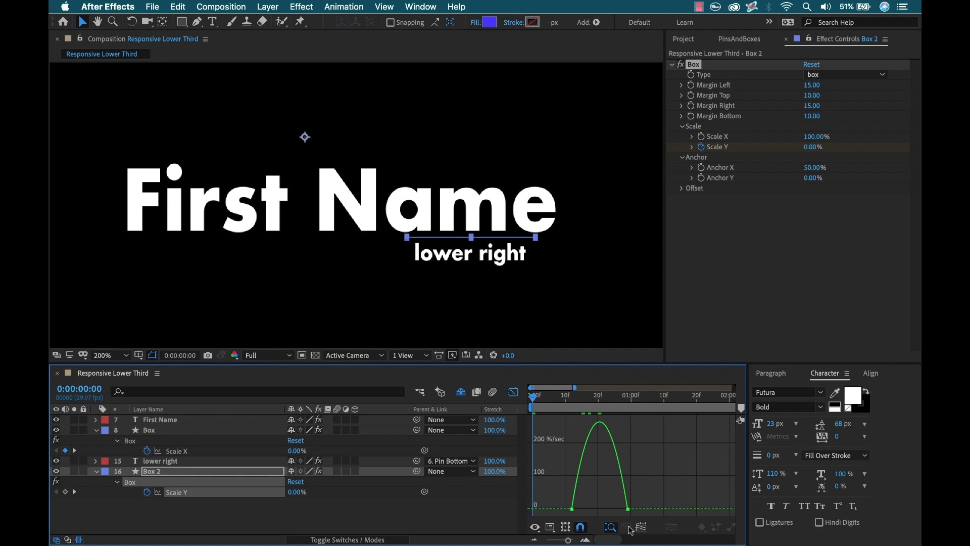
{"action": "left_click", "coordinate": [627, 509]}
{"action": "left_click_drag", "start_coordinate": [615, 510], "coordinate": [584, 485]}
{"action": "left_click", "coordinate": [513, 393]}
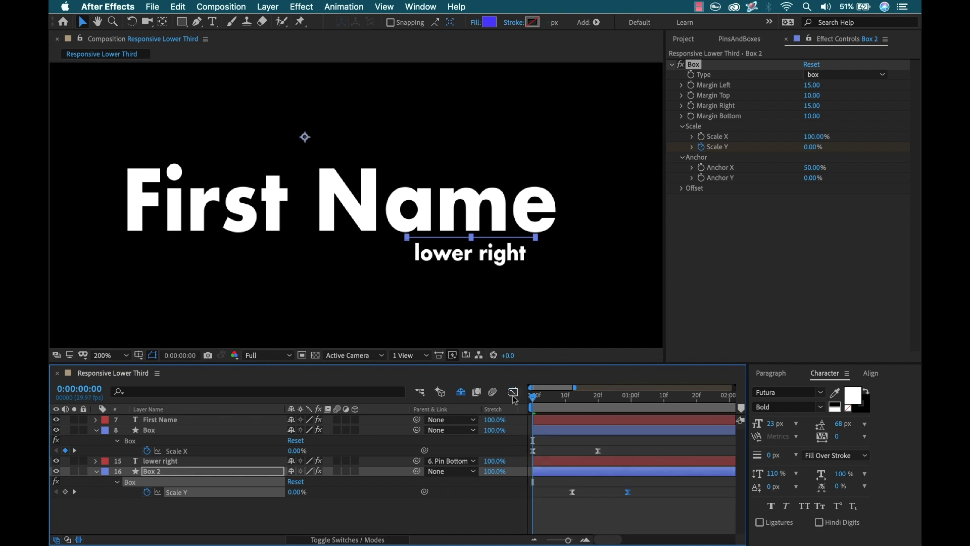
- Move Box 2's end Scale Y keyframe earlier, to about frame 20, matching the main box
{"action": "left_click", "coordinate": [661, 508]}
{"action": "left_click_drag", "start_coordinate": [535, 399], "coordinate": [611, 397]}
{"action": "left_click", "coordinate": [627, 492]}
{"action": "left_click_drag", "start_coordinate": [627, 493], "coordinate": [598, 492]}
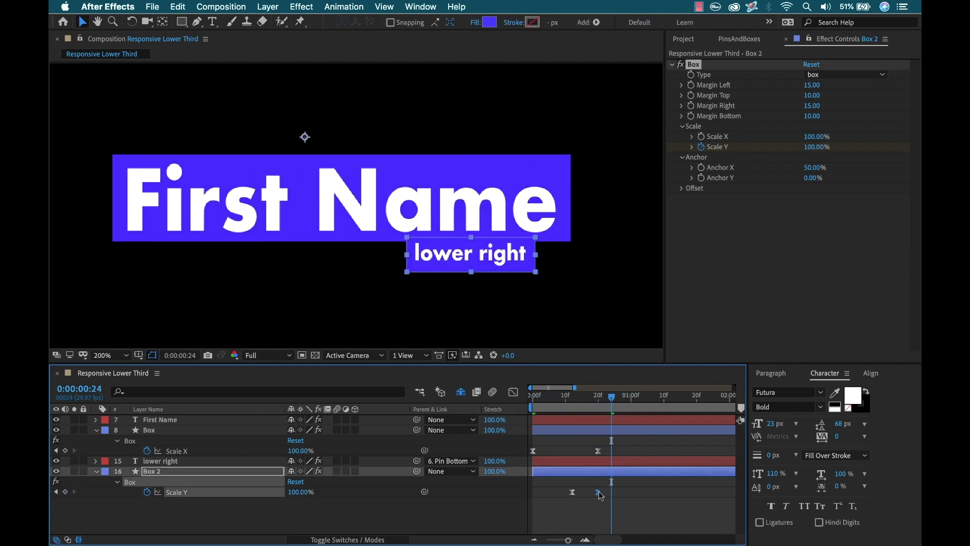
{"action": "left_click_drag", "start_coordinate": [574, 397], "coordinate": [598, 392]}
{"action": "left_click", "coordinate": [627, 494]}
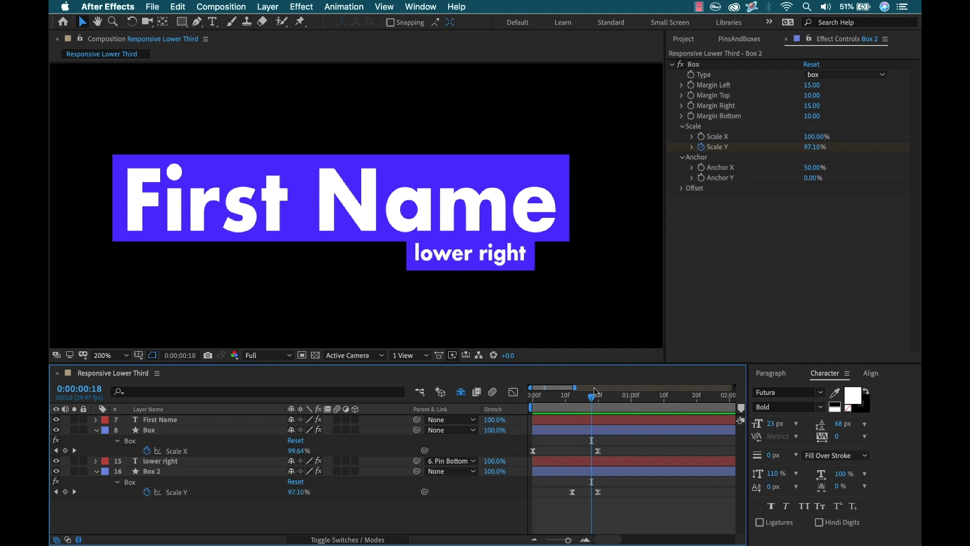
- Duplicate the Box layer, move the copy above First Name, and name it matte
{"action": "left_click", "coordinate": [149, 431]}
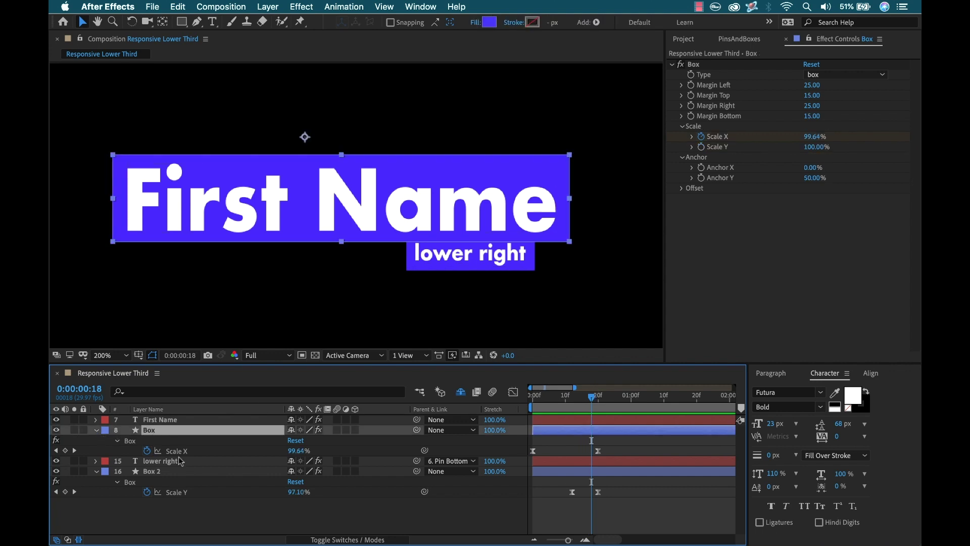
{"action": "key", "text": "super+d"}
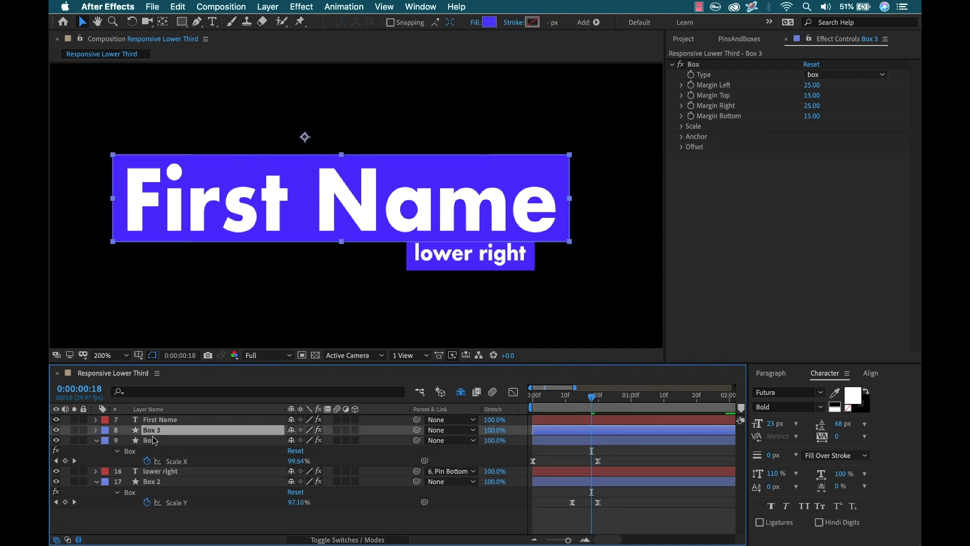
{"action": "key", "text": "super+bracketright"}
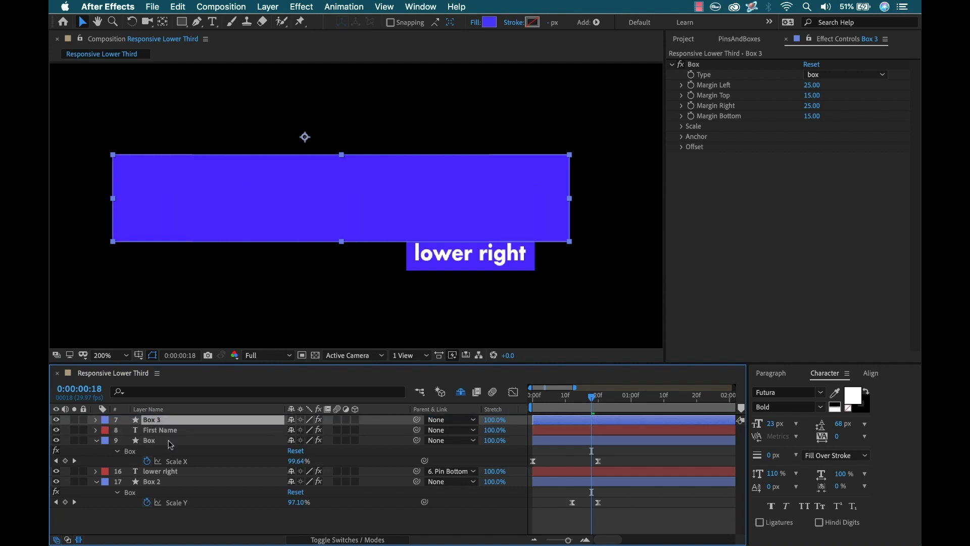
{"action": "key", "text": "Return"}
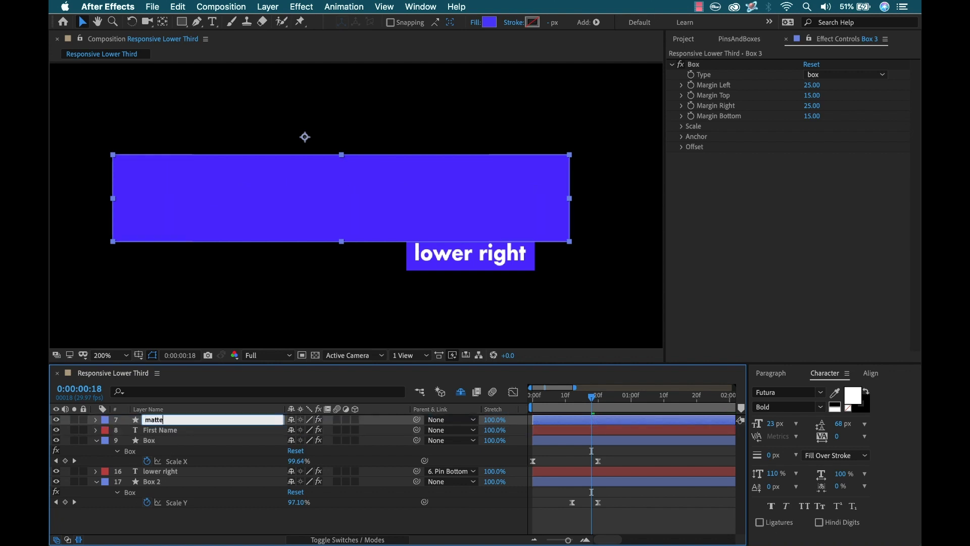
{"action": "key", "text": "Return"}
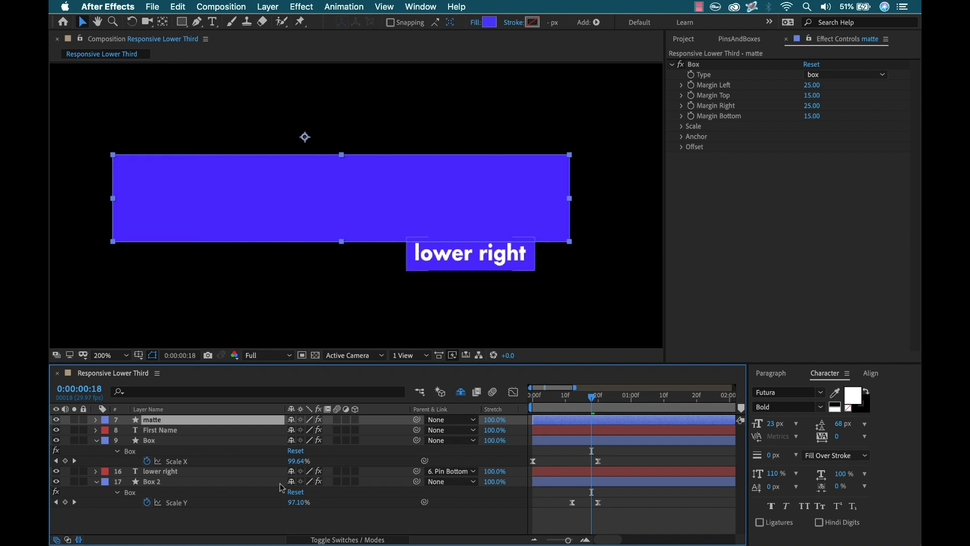
- Set First Name's track matte to Alpha Matte "matte" and preview the reveal
{"action": "left_click", "coordinate": [334, 540]}
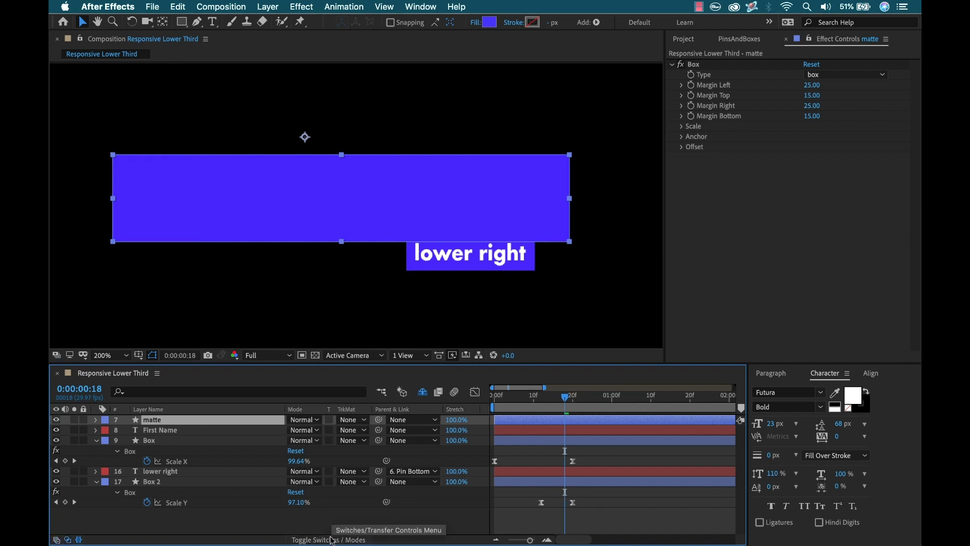
{"action": "left_click", "coordinate": [163, 430]}
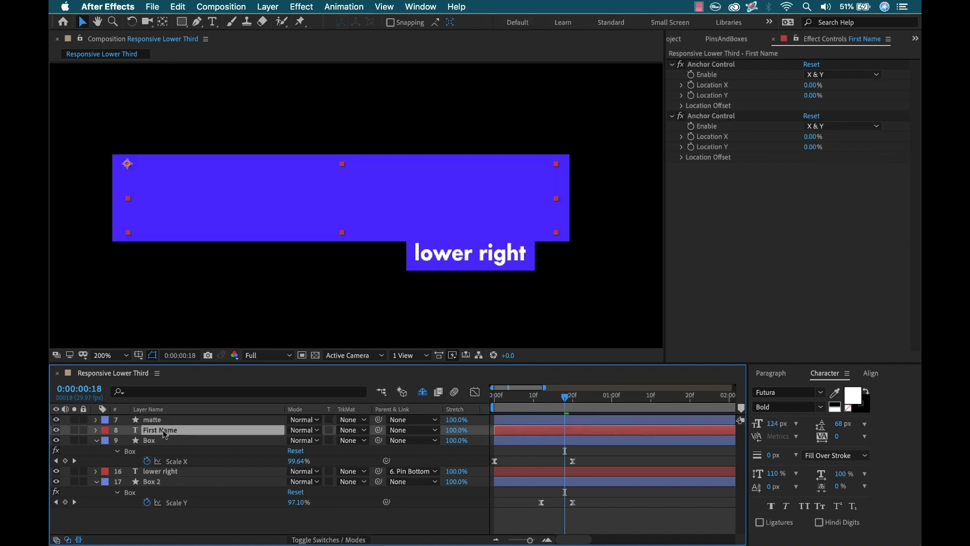
{"action": "left_click", "coordinate": [351, 430]}
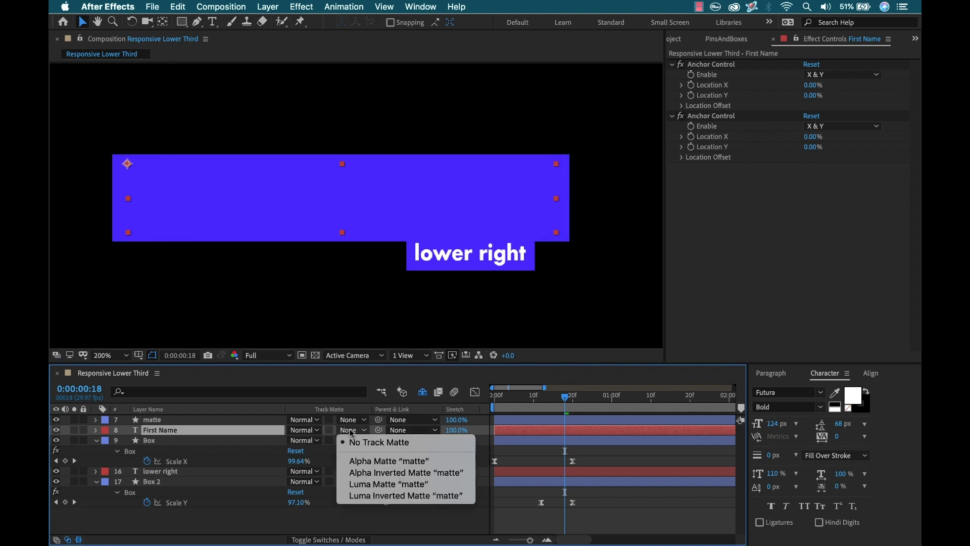
{"action": "left_click", "coordinate": [387, 461]}
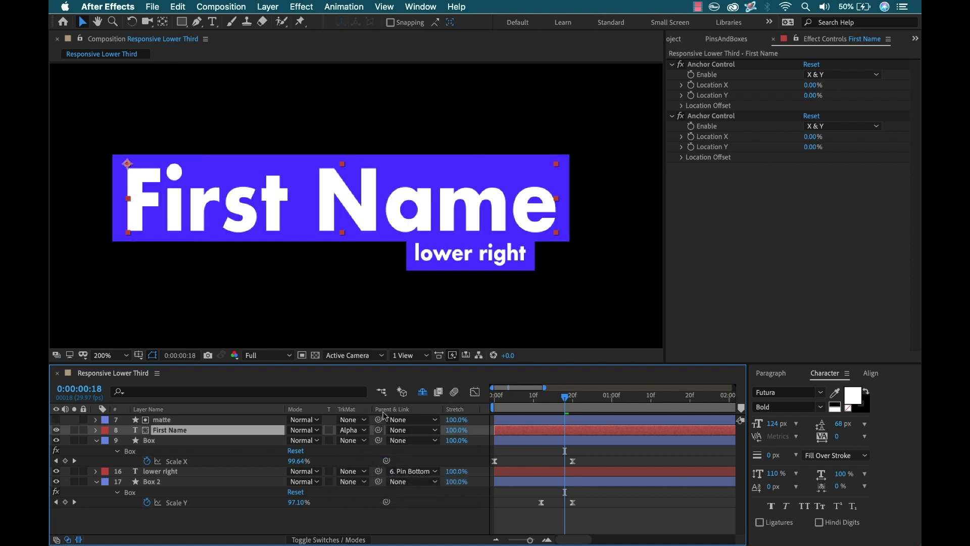
{"action": "left_click_drag", "start_coordinate": [570, 399], "coordinate": [538, 386]}
- Reveal the matte's Scale X keyframes and remove its own Scale X animation
{"action": "left_click", "coordinate": [542, 417]}
{"action": "key", "text": "u"}
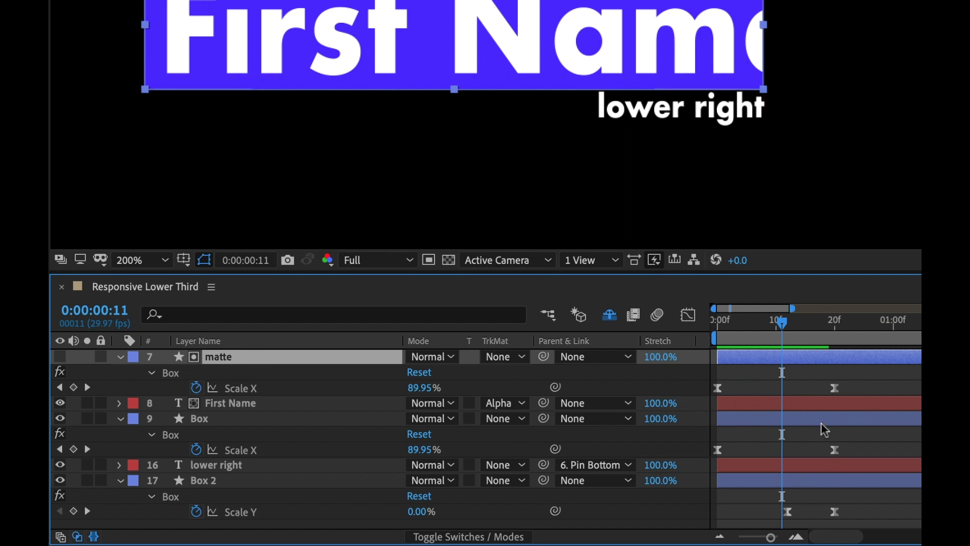
{"action": "left_click_drag", "start_coordinate": [841, 436], "coordinate": [708, 447]}
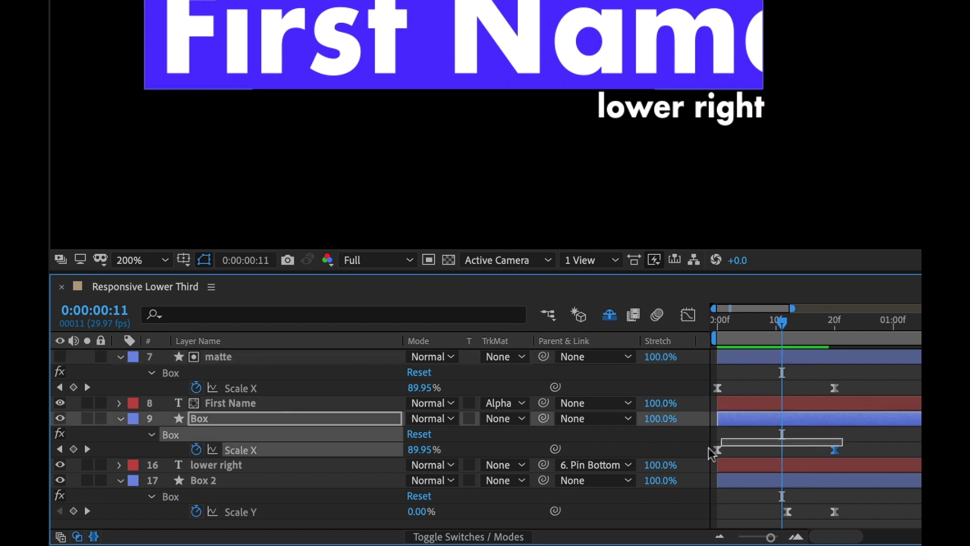
{"action": "left_click_drag", "start_coordinate": [849, 384], "coordinate": [704, 393]}
{"action": "left_click_drag", "start_coordinate": [787, 331], "coordinate": [852, 334]}
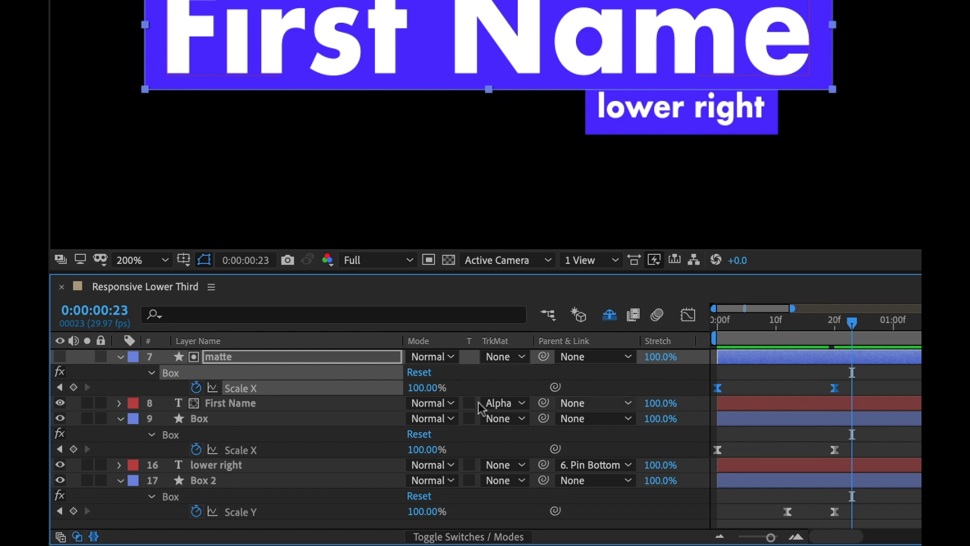
{"action": "left_click", "coordinate": [196, 387]}
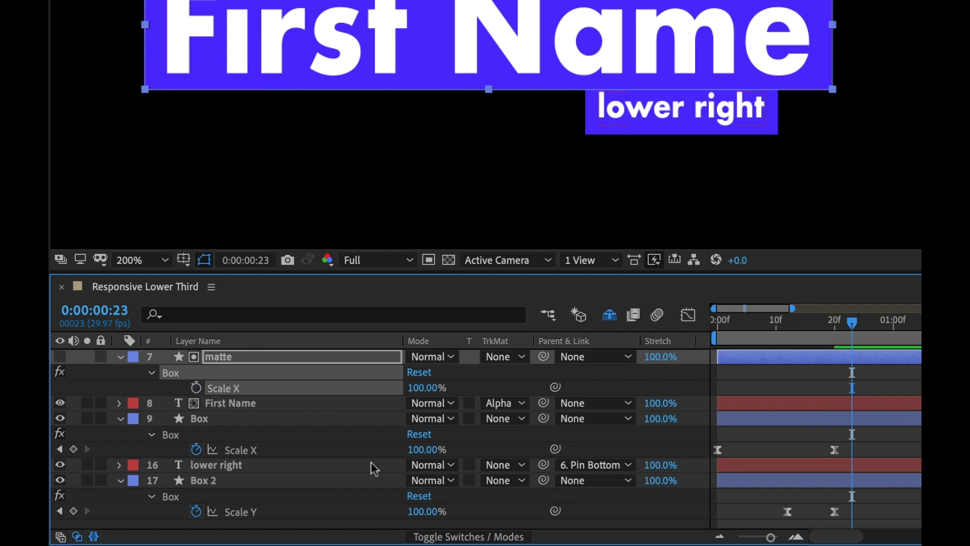
- Pick-whip matte's Scale X to Box's Scale X, check it at frame 13, and collapse the layers
{"action": "left_click_drag", "start_coordinate": [555, 387], "coordinate": [238, 447]}
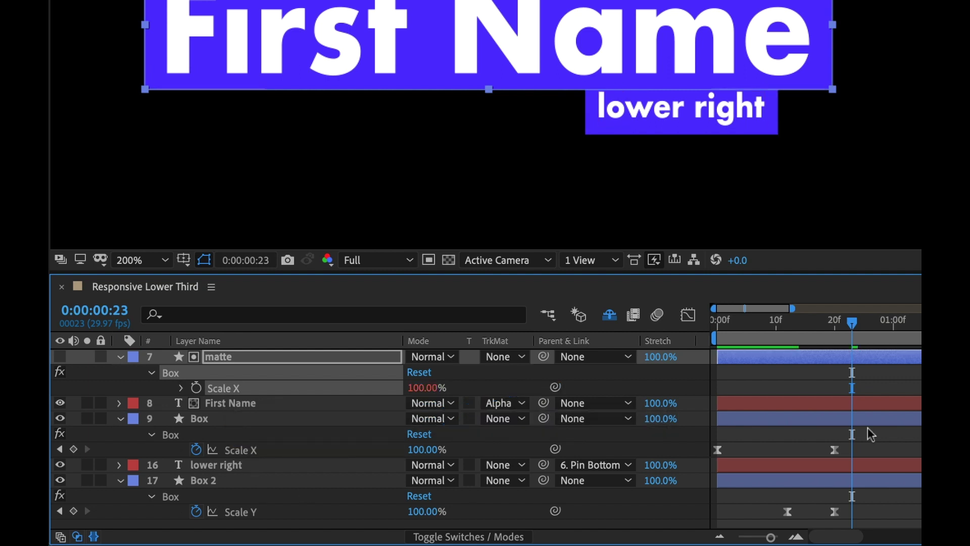
{"action": "left_click", "coordinate": [887, 432]}
{"action": "left_click_drag", "start_coordinate": [852, 323], "coordinate": [795, 333]}
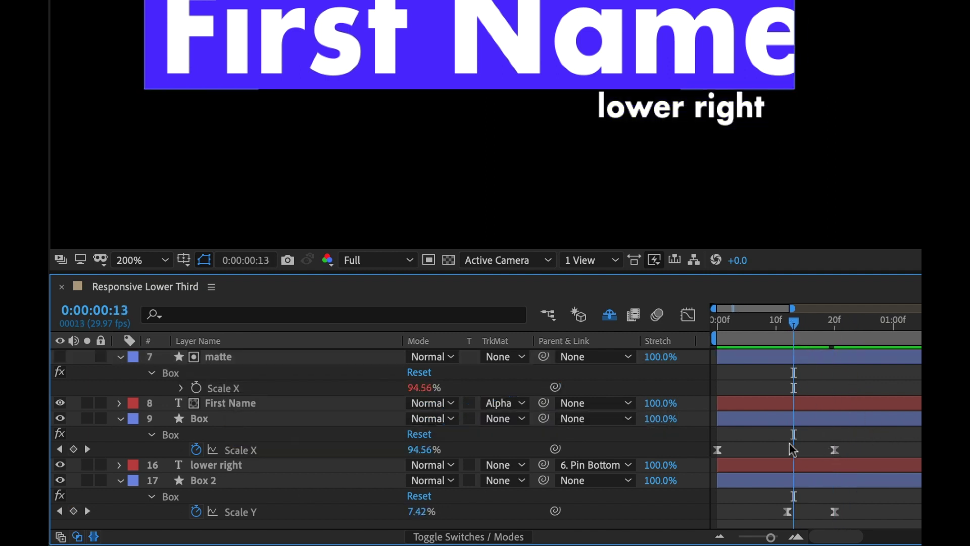
{"action": "left_click", "coordinate": [222, 356]}
{"action": "left_click", "coordinate": [120, 356]}
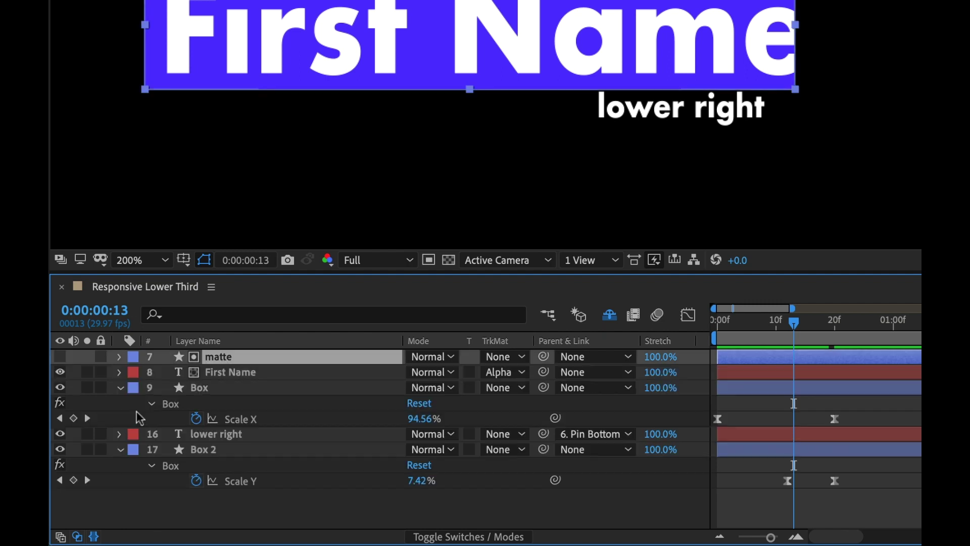
{"action": "left_click", "coordinate": [119, 388]}
{"action": "left_click", "coordinate": [207, 419]}
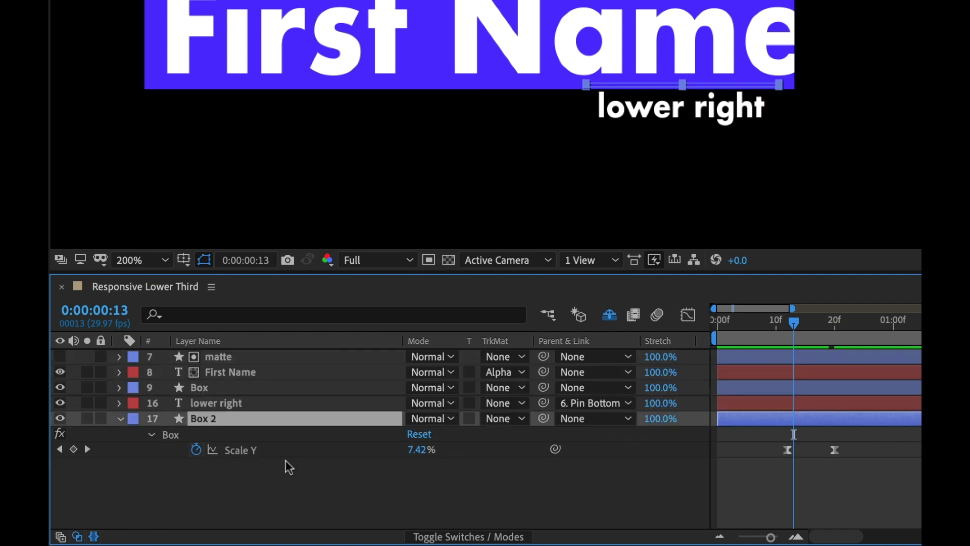
- Duplicate Box 2 above lower right and use the copy, Box 3, as its Alpha Matte
{"action": "key", "text": "ctrl+d"}
{"action": "left_click_drag", "start_coordinate": [201, 418], "coordinate": [211, 400]}
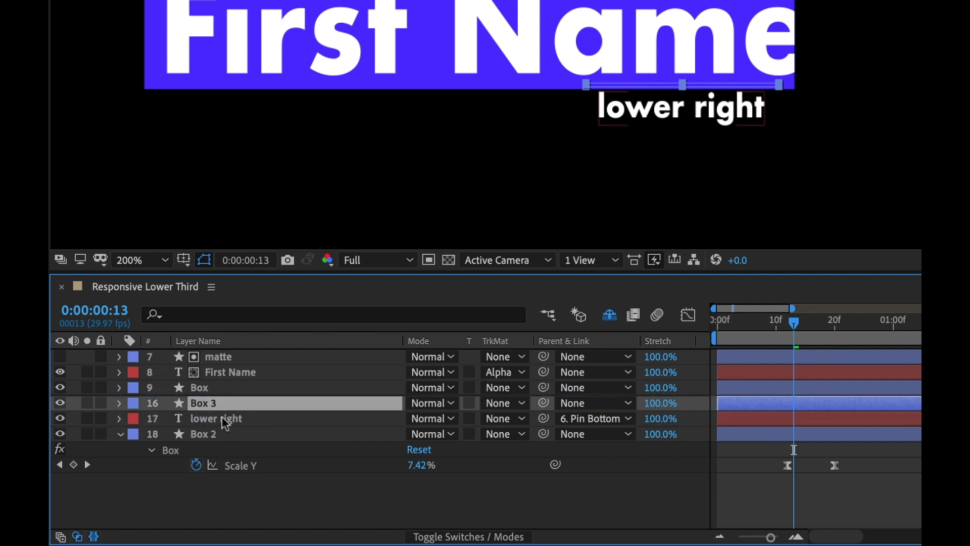
{"action": "left_click", "coordinate": [222, 416]}
{"action": "left_click", "coordinate": [496, 419]}
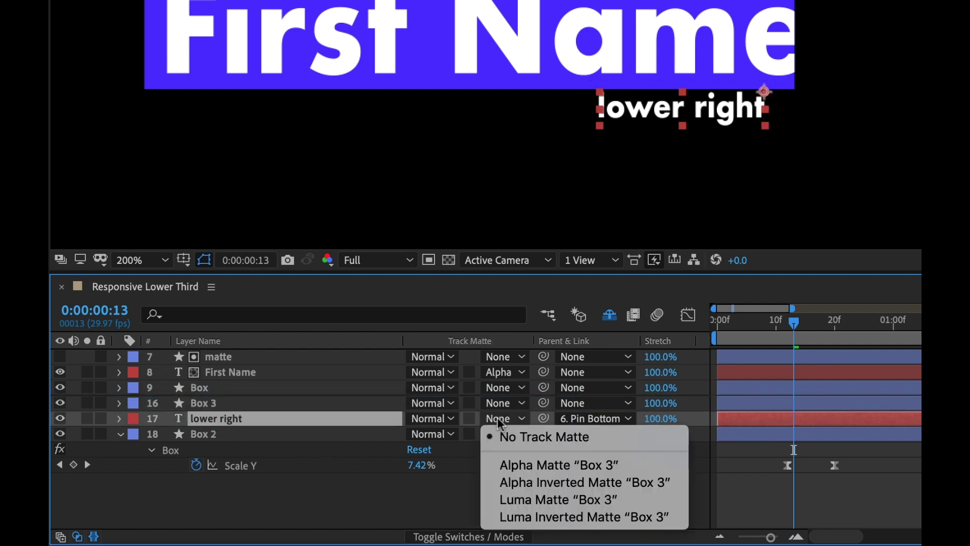
{"action": "left_click", "coordinate": [521, 459]}
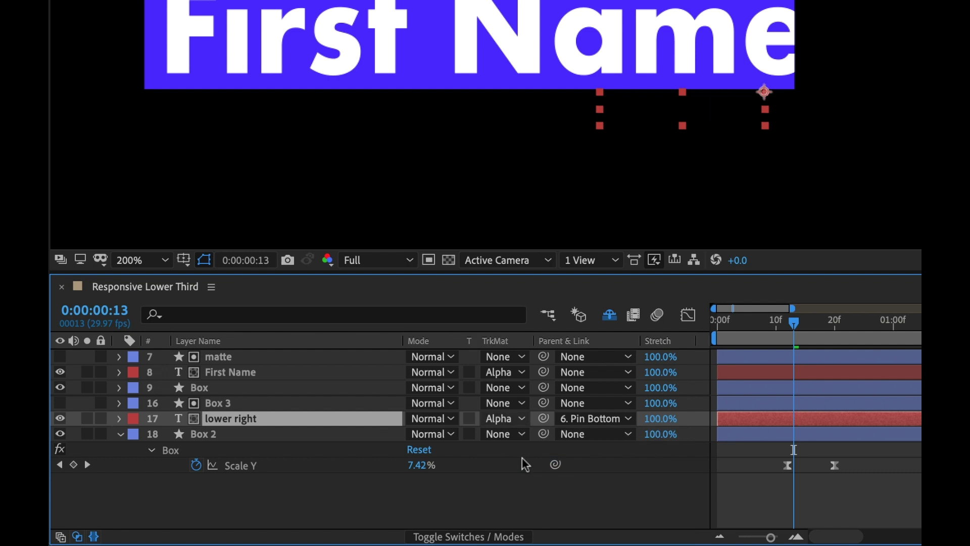
- Rename the Box 3 layer to matte
{"action": "left_click", "coordinate": [212, 404]}
{"action": "key", "text": "Return"}
{"action": "type", "text": "matte"}
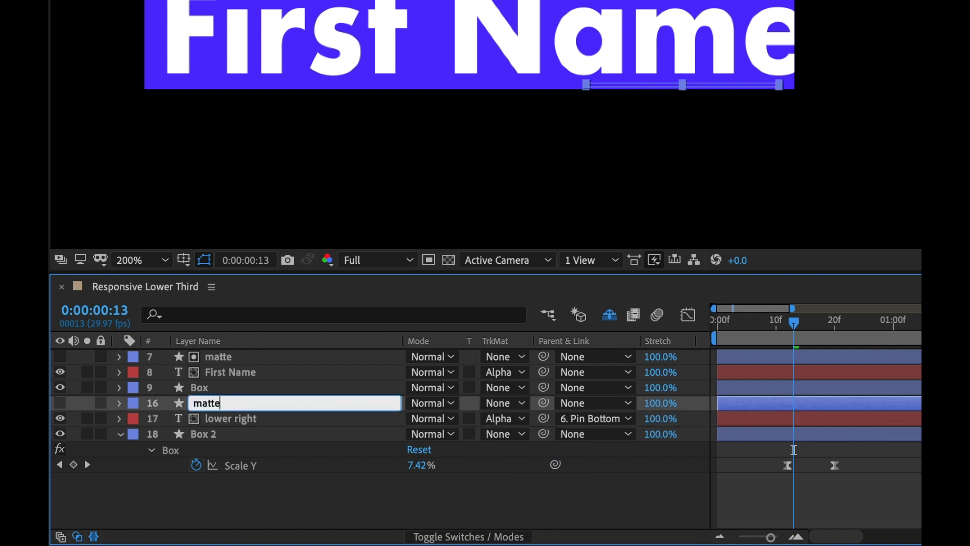
{"action": "key", "text": "Return"}
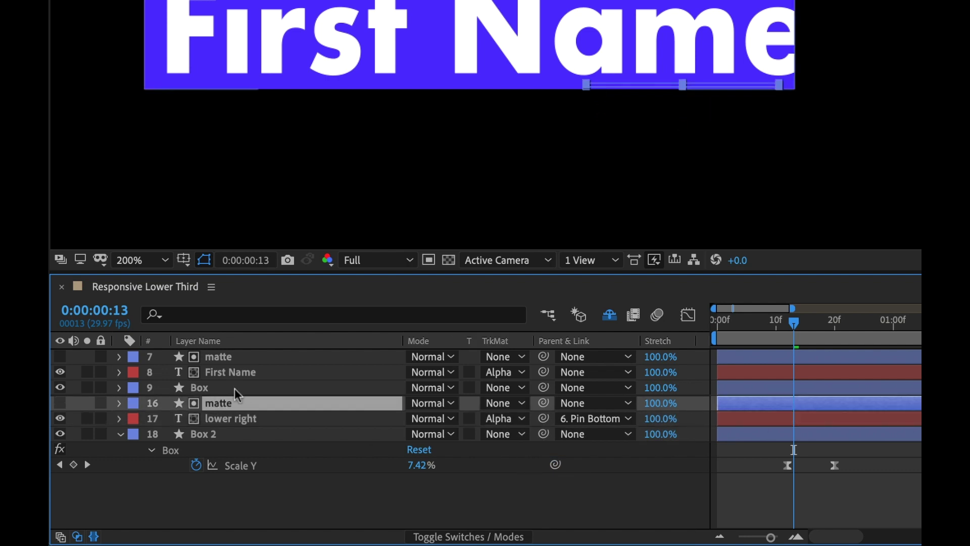
- Replace matte's Scale Y keyframes with an expression link to the lower right layer
{"action": "key", "text": "u"}
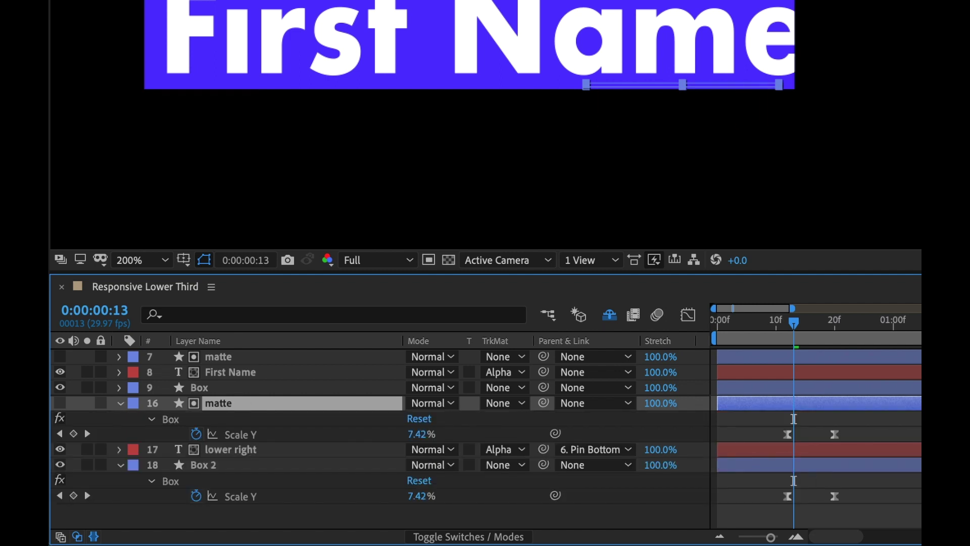
{"action": "left_click_drag", "start_coordinate": [807, 325], "coordinate": [856, 320]}
{"action": "left_click_drag", "start_coordinate": [844, 419], "coordinate": [775, 434]}
{"action": "key", "text": "Delete"}
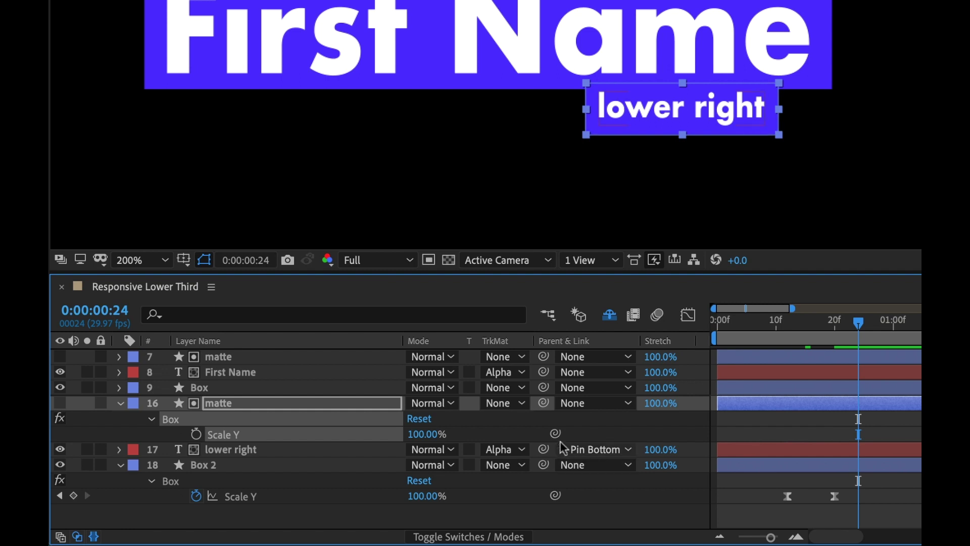
{"action": "left_click_drag", "start_coordinate": [556, 433], "coordinate": [235, 488]}
{"action": "left_click", "coordinate": [119, 403]}
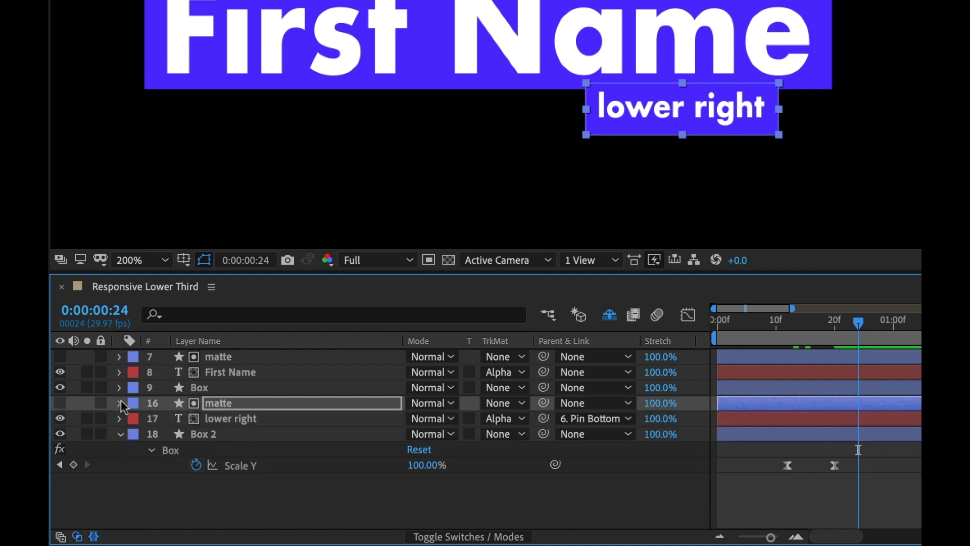
{"action": "left_click", "coordinate": [120, 434]}
{"action": "left_click", "coordinate": [341, 504]}
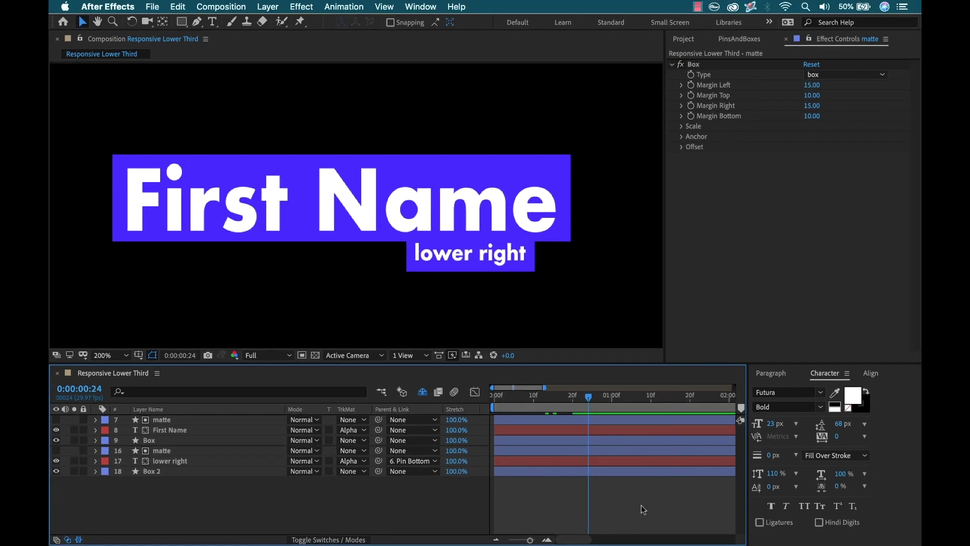
- Zoom out to the full duration and select Box's two Scale X keyframes
{"action": "mouse_move", "coordinate": [589, 398]}
{"action": "left_mouse_down"}
{"action": "mouse_move", "coordinate": [483, 399]}
{"action": "mouse_move", "coordinate": [598, 394]}
{"action": "left_mouse_up"}
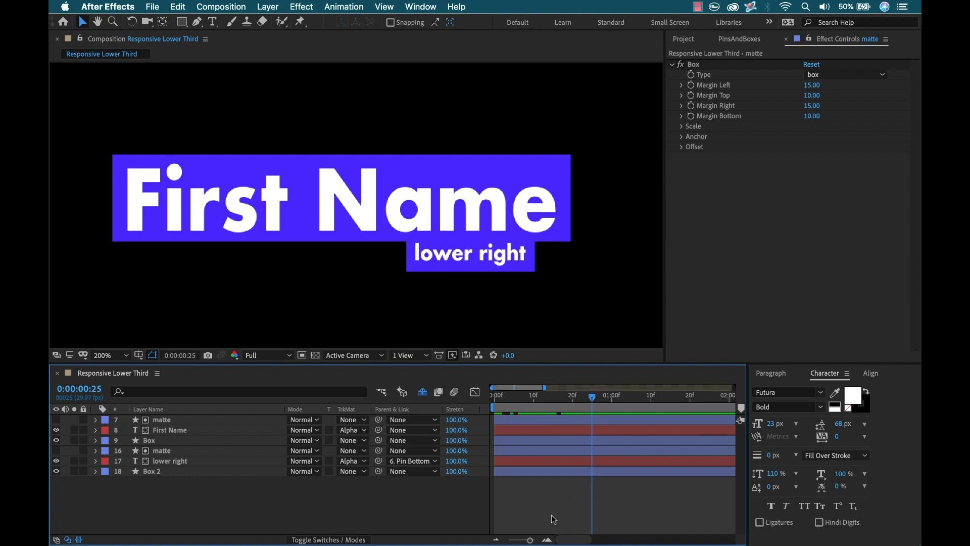
{"action": "key", "text": "minus"}
{"action": "key", "text": "minus"}
{"action": "key", "text": "minus"}
{"action": "mouse_move", "coordinate": [514, 397]}
{"action": "left_mouse_down"}
{"action": "mouse_move", "coordinate": [488, 396]}
{"action": "mouse_move", "coordinate": [516, 399]}
{"action": "left_mouse_up"}
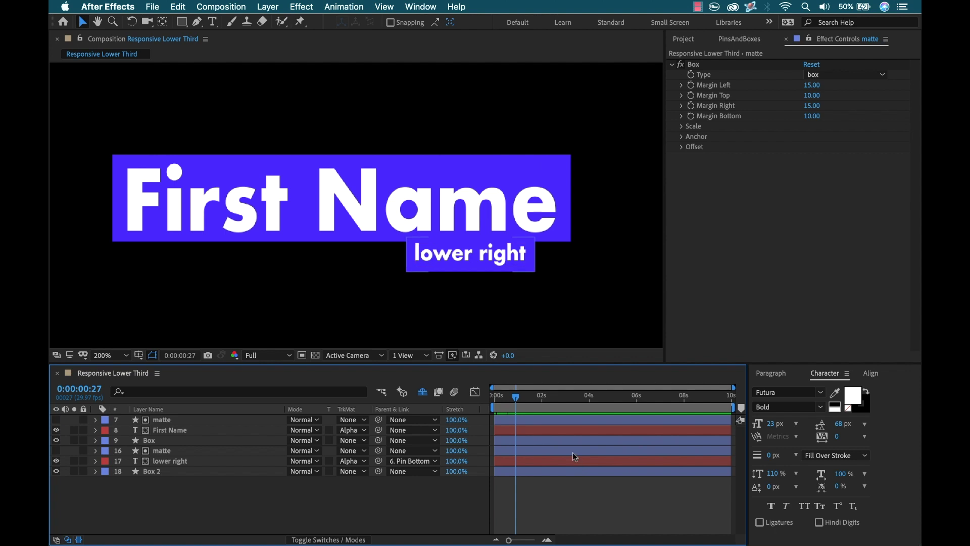
{"action": "key", "text": "u"}
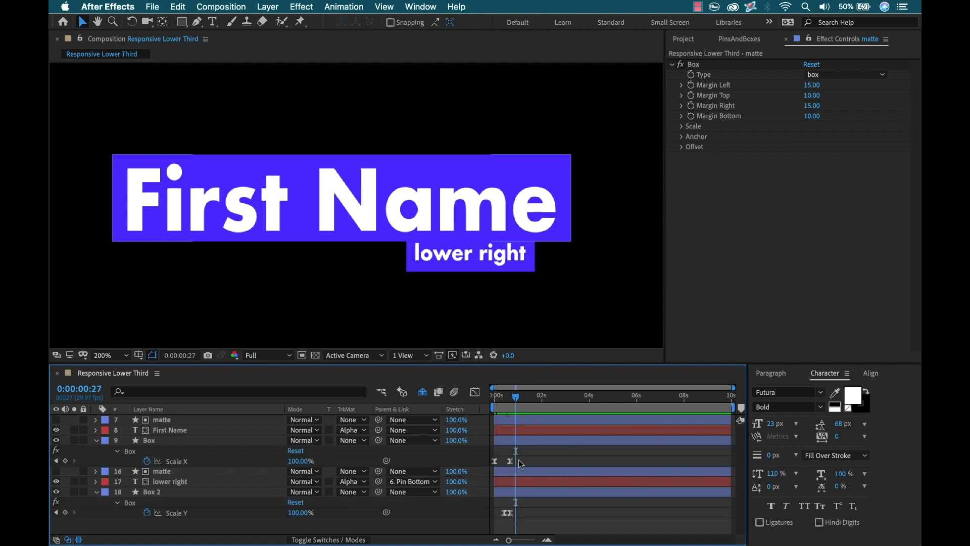
{"action": "left_click_drag", "start_coordinate": [524, 452], "coordinate": [494, 466]}
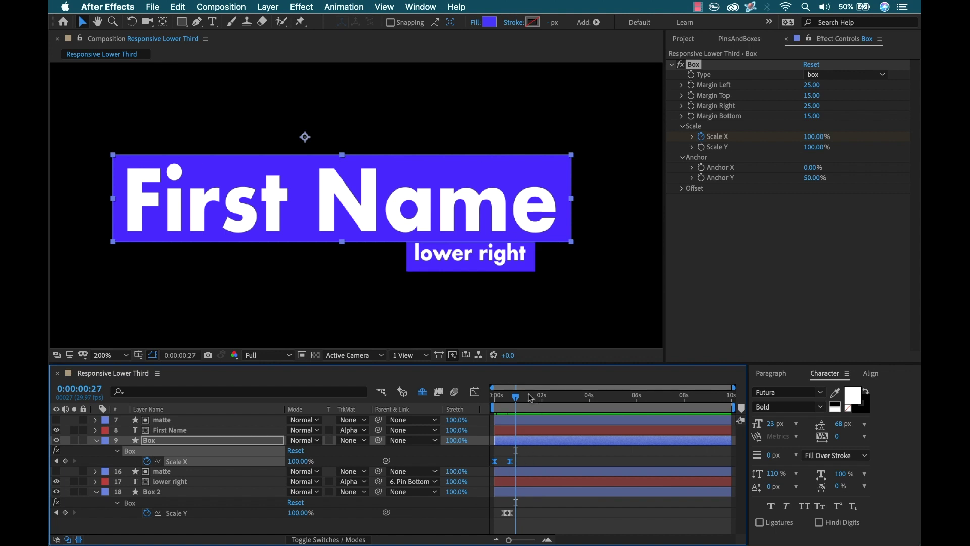
- Trim the composition to its 5-second work area and paste Box's Scale X keyframes at 3:05
{"action": "left_click_drag", "start_coordinate": [530, 398], "coordinate": [613, 401]}
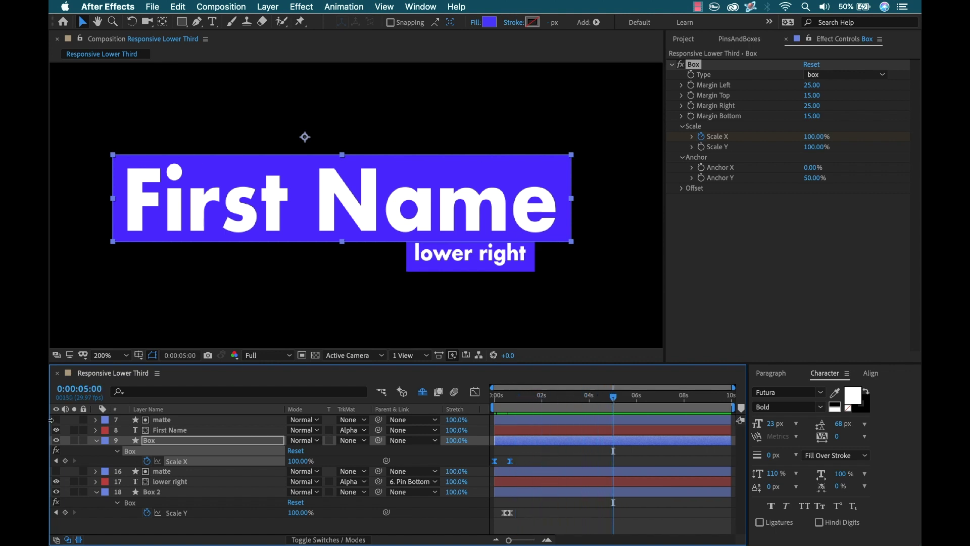
{"action": "right_click", "coordinate": [586, 407]}
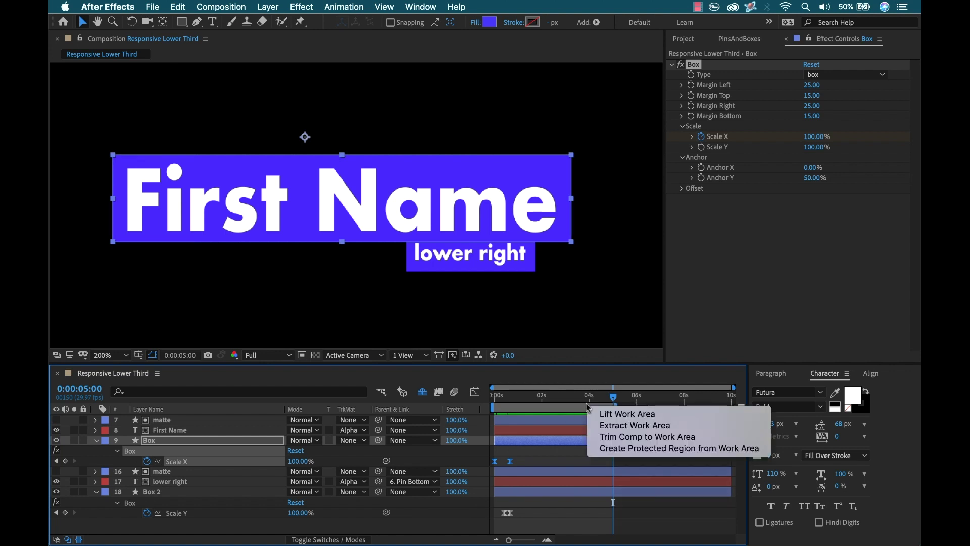
{"action": "left_click", "coordinate": [613, 439]}
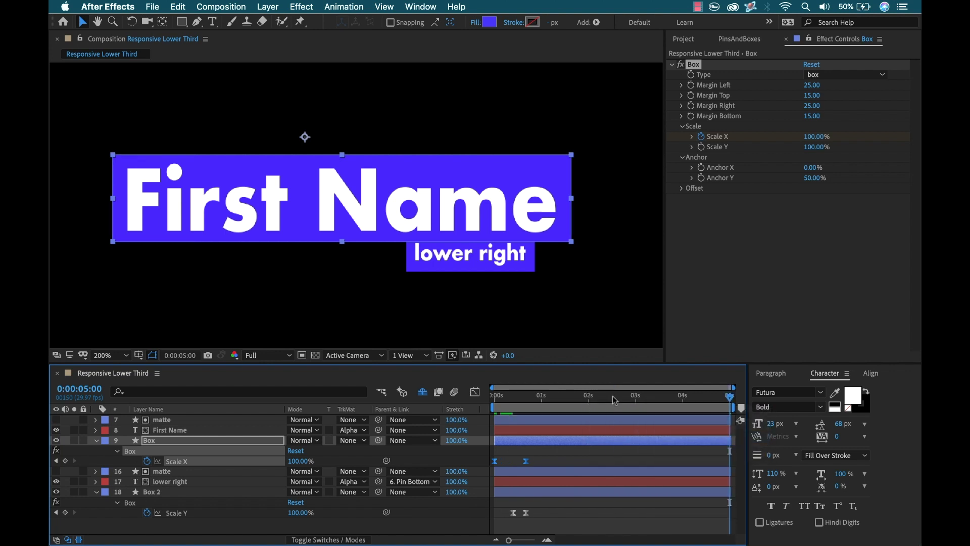
{"action": "left_click_drag", "start_coordinate": [597, 397], "coordinate": [644, 398]}
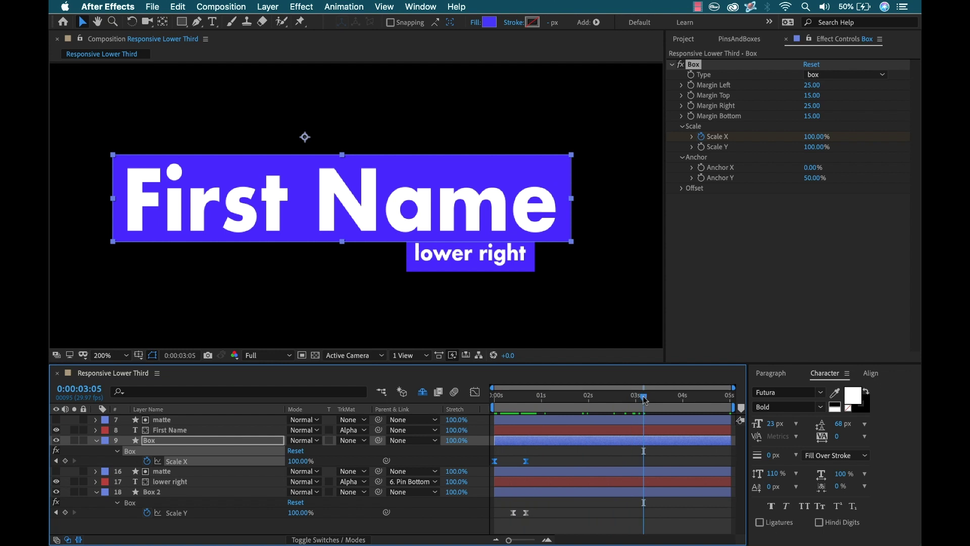
{"action": "key", "text": "cmd+v"}
- Time-reverse the pasted Scale X keyframes and shift them later toward the end
{"action": "right_click", "coordinate": [644, 464]}
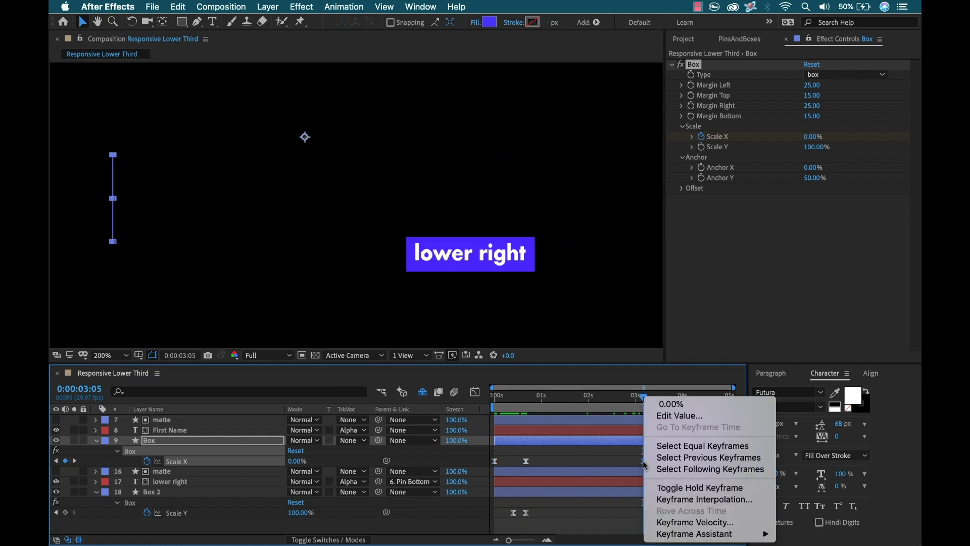
{"action": "mouse_move", "coordinate": [677, 538]}
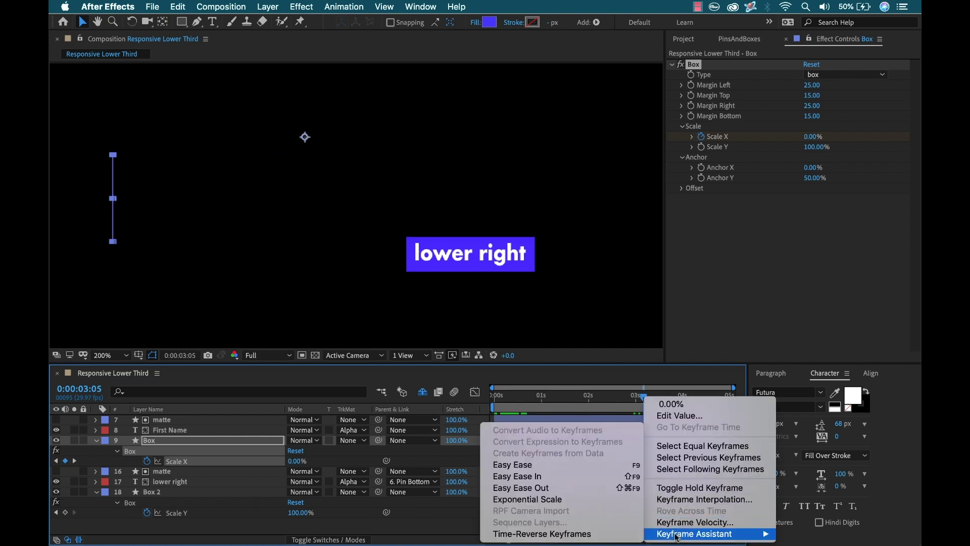
{"action": "left_click", "coordinate": [581, 534]}
{"action": "left_click", "coordinate": [678, 464]}
{"action": "left_click_drag", "start_coordinate": [678, 463], "coordinate": [741, 465]}
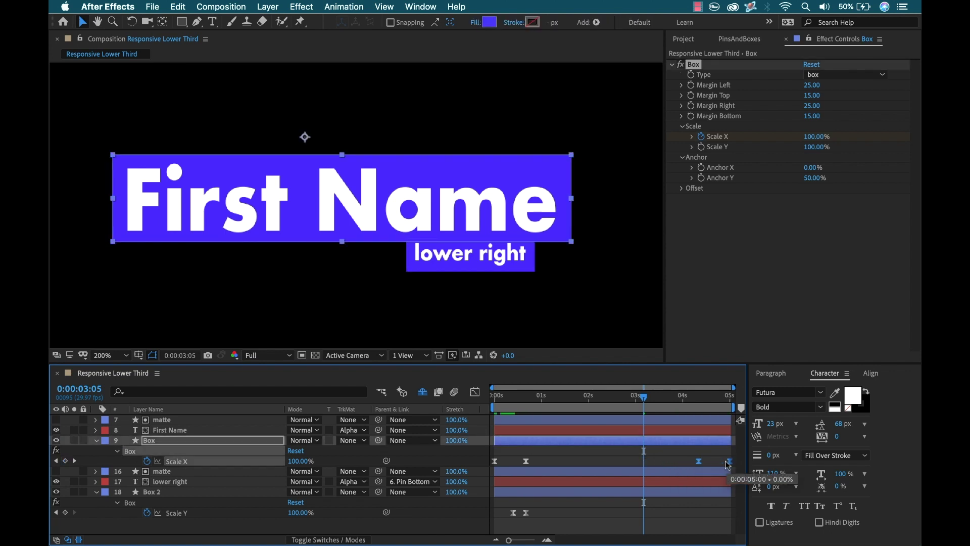
- Copy Box 2's Scale Y keyframes to 3:05, time-reverse them, and play back the exit
{"action": "left_click_drag", "start_coordinate": [550, 507], "coordinate": [499, 510]}
{"action": "key", "text": "ctrl+c"}
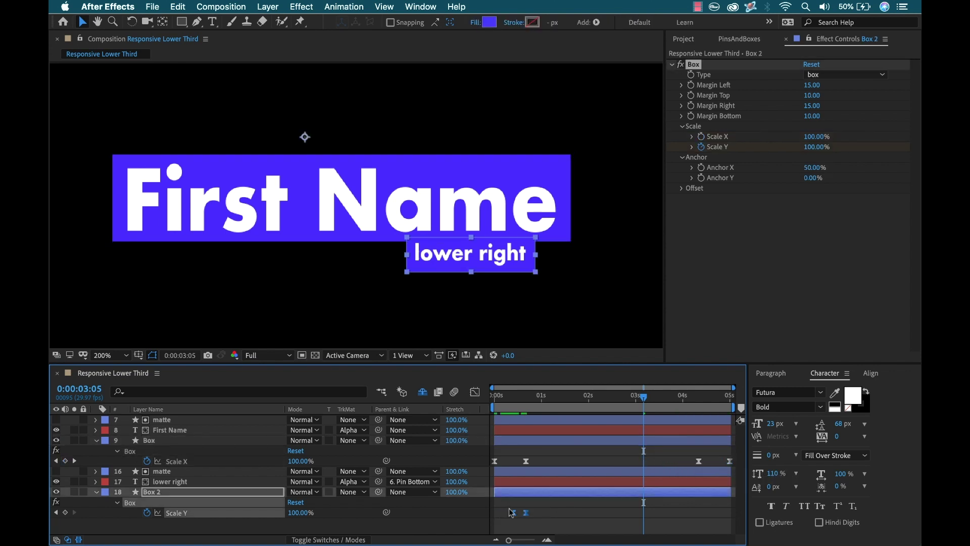
{"action": "key", "text": "ctrl+v"}
{"action": "right_click", "coordinate": [644, 513]}
{"action": "mouse_move", "coordinate": [697, 534]}
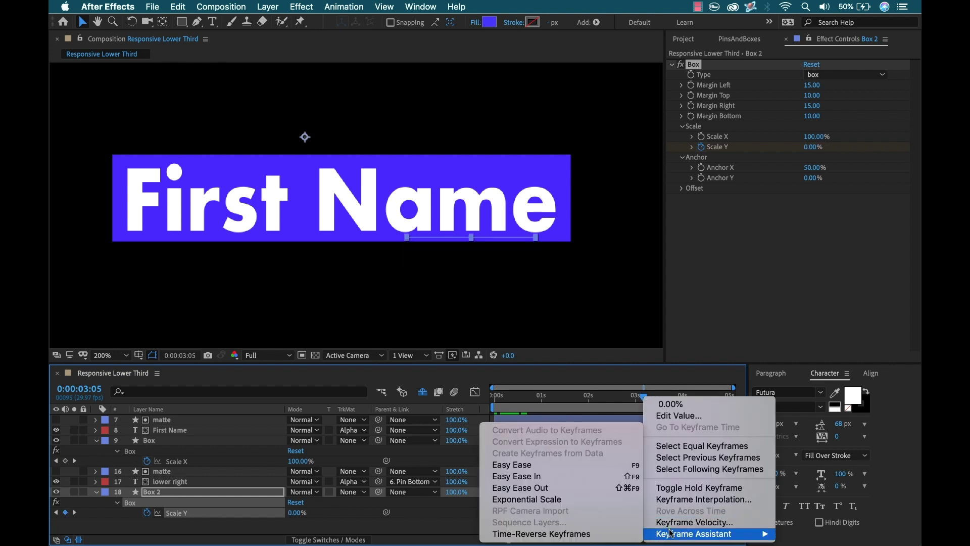
{"action": "left_click", "coordinate": [613, 534]}
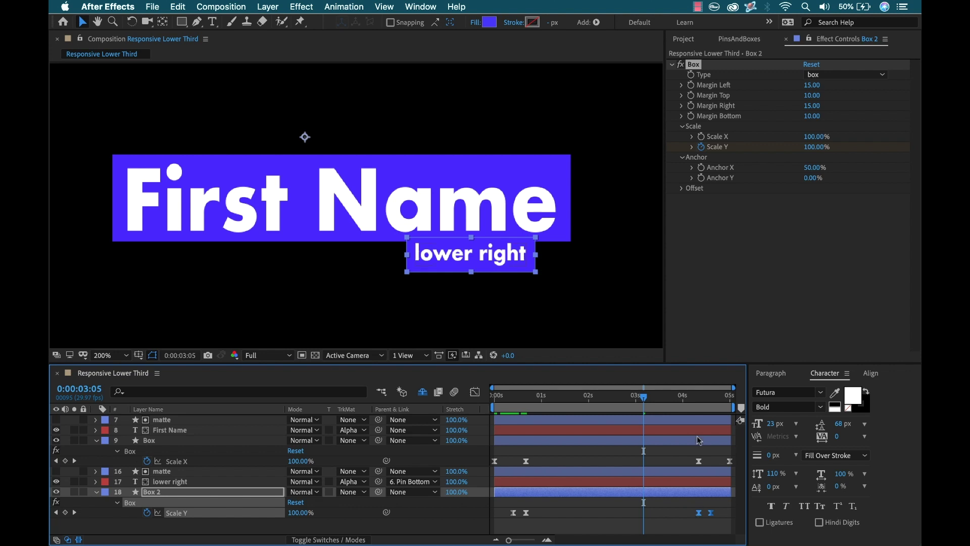
{"action": "left_click_drag", "start_coordinate": [699, 397], "coordinate": [581, 405]}
{"action": "left_click", "coordinate": [672, 511]}
{"action": "key", "text": "space"}
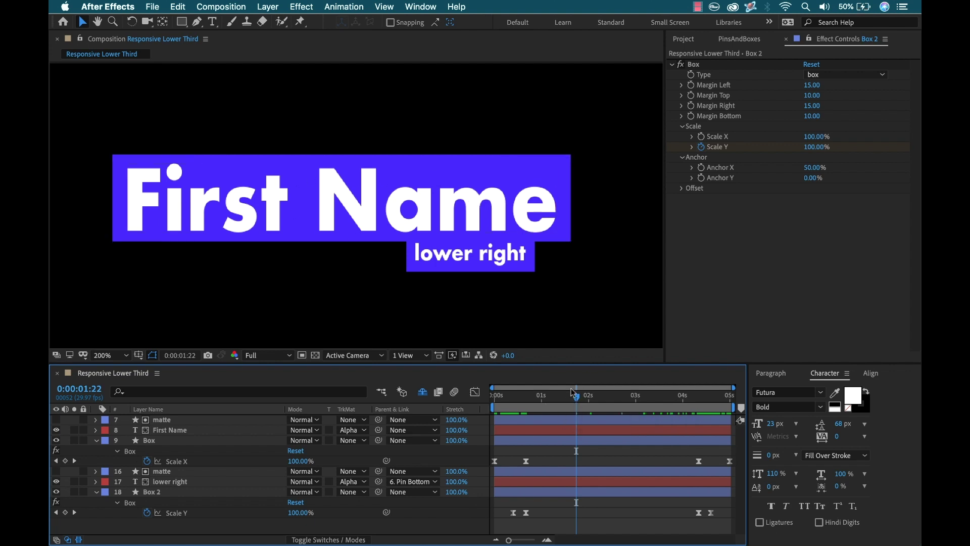
- Mark the outro section for responsive timing, save the project, and scrub through the animation
{"action": "left_click", "coordinate": [539, 398]}
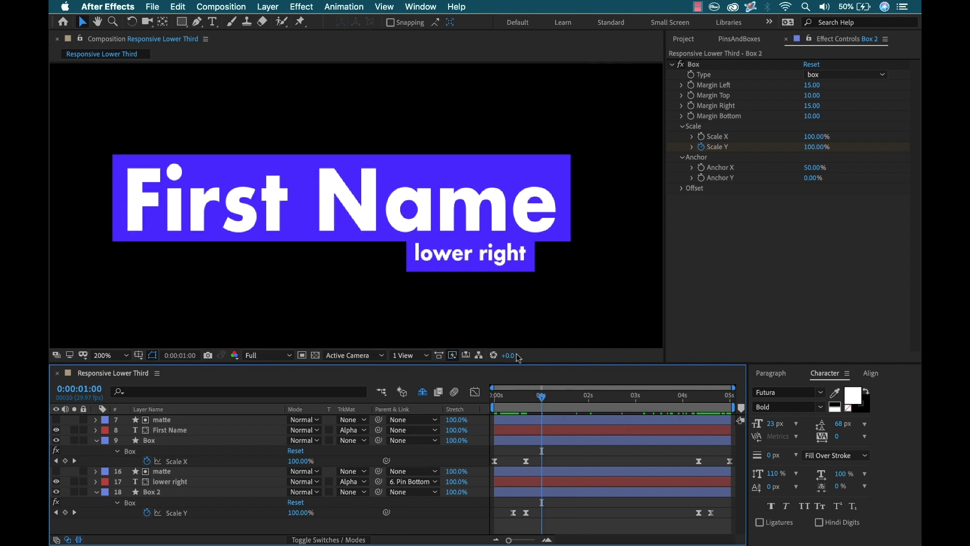
{"action": "left_click", "coordinate": [232, 7]}
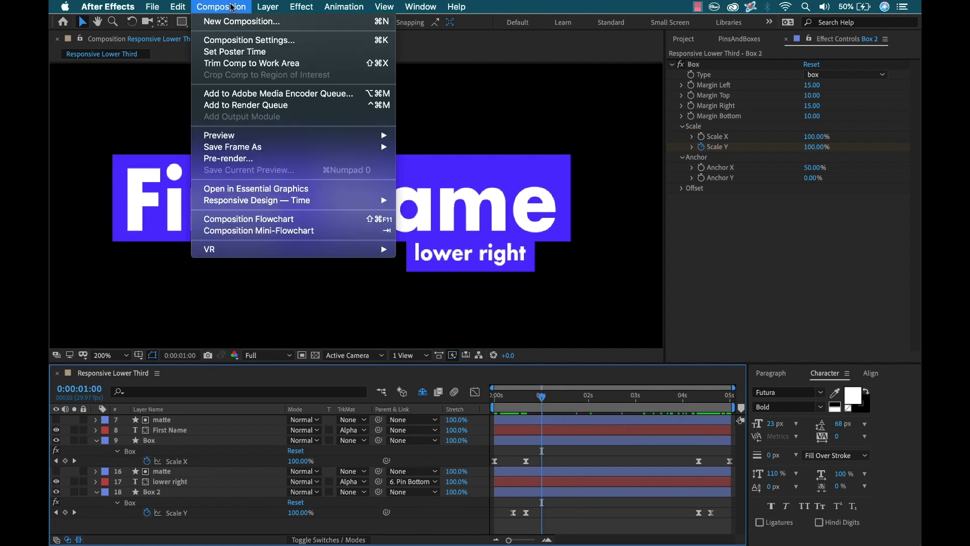
{"action": "mouse_move", "coordinate": [276, 204]}
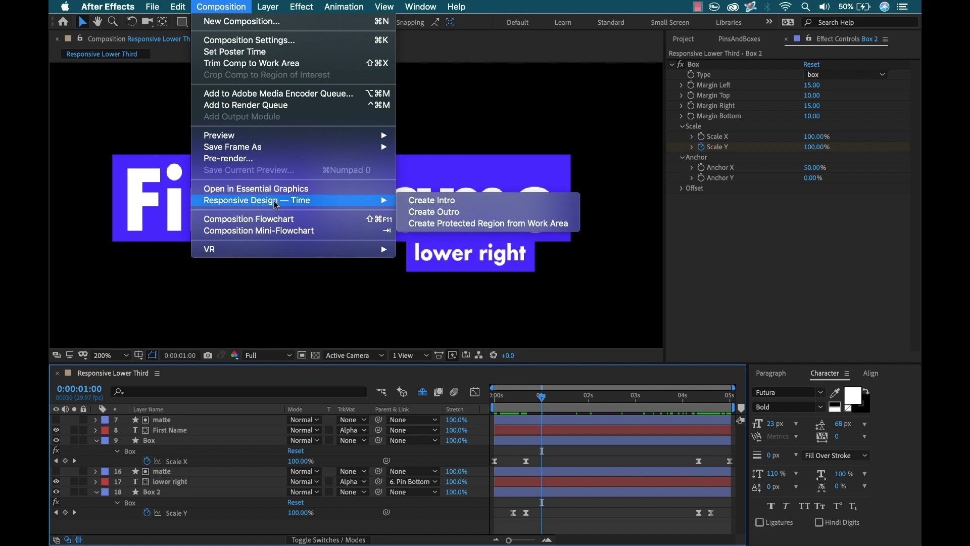
{"action": "left_click", "coordinate": [445, 213]}
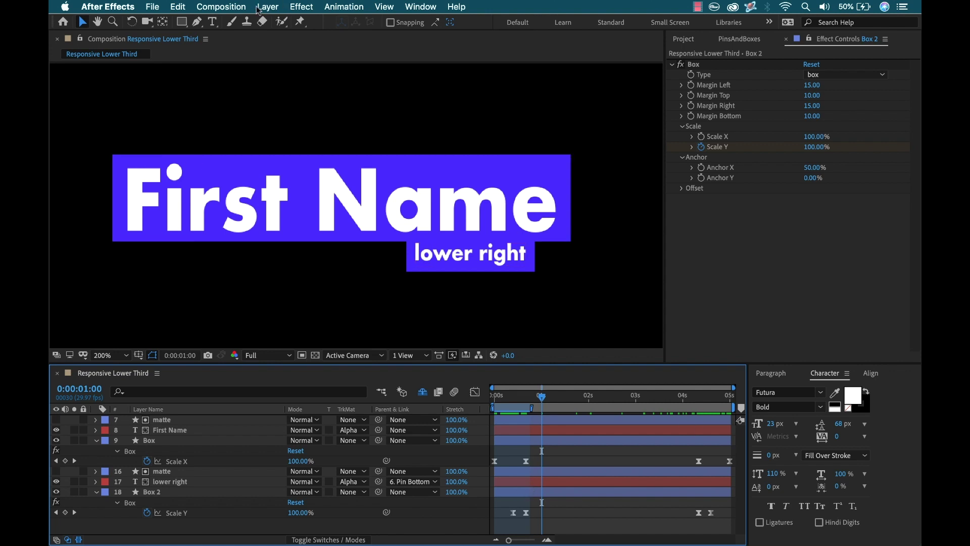
{"action": "left_click", "coordinate": [237, 6]}
{"action": "mouse_move", "coordinate": [277, 10]}
{"action": "mouse_move", "coordinate": [230, 10]}
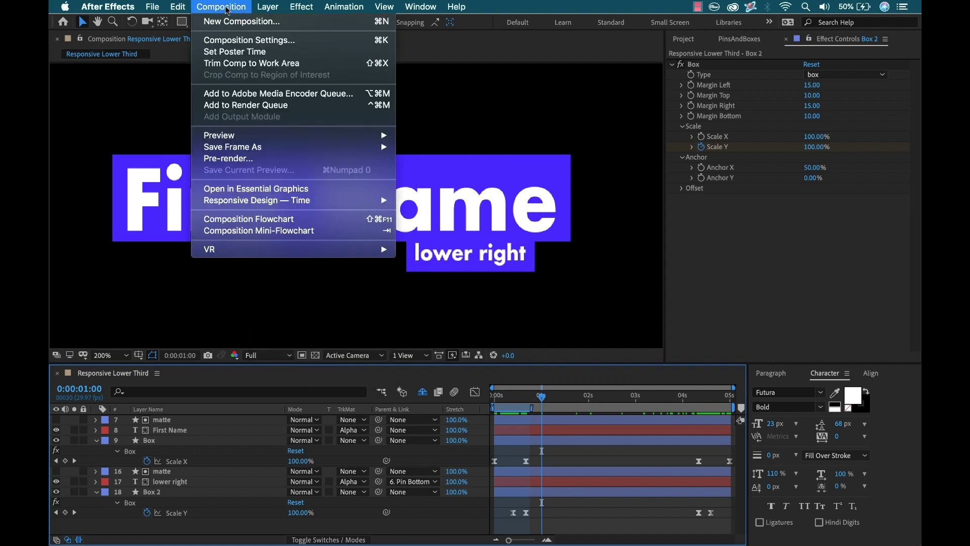
{"action": "mouse_move", "coordinate": [266, 201]}
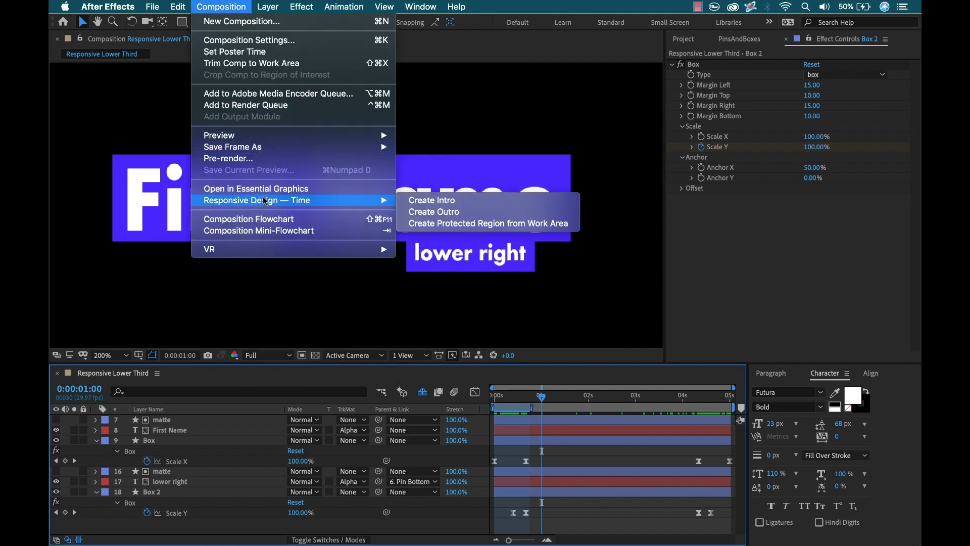
{"action": "left_click", "coordinate": [449, 213]}
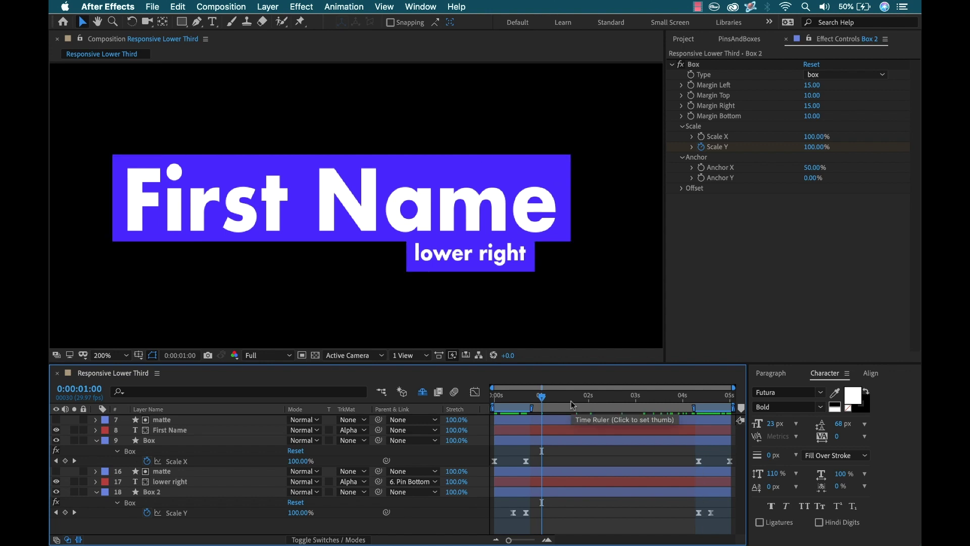
{"action": "key", "text": "super+s"}
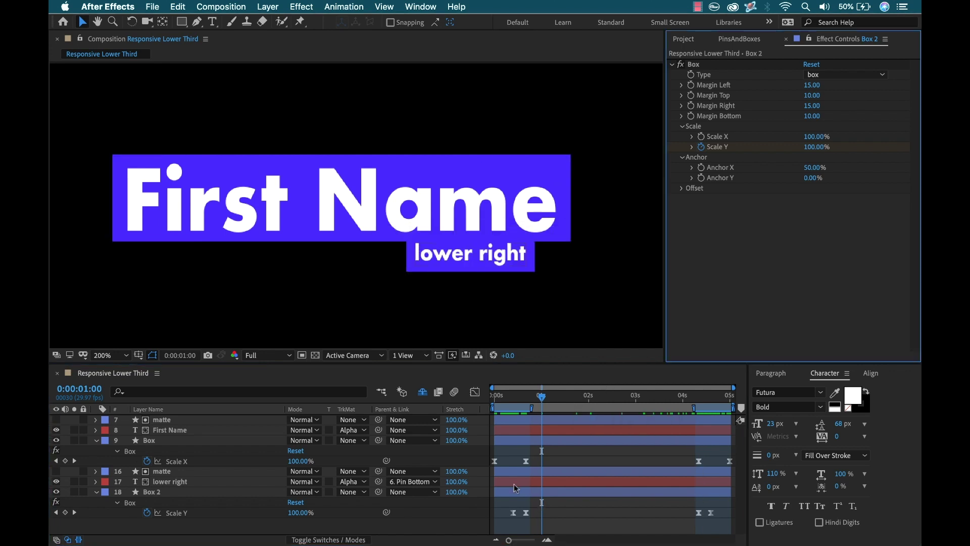
{"action": "left_click_drag", "start_coordinate": [535, 402], "coordinate": [611, 404]}
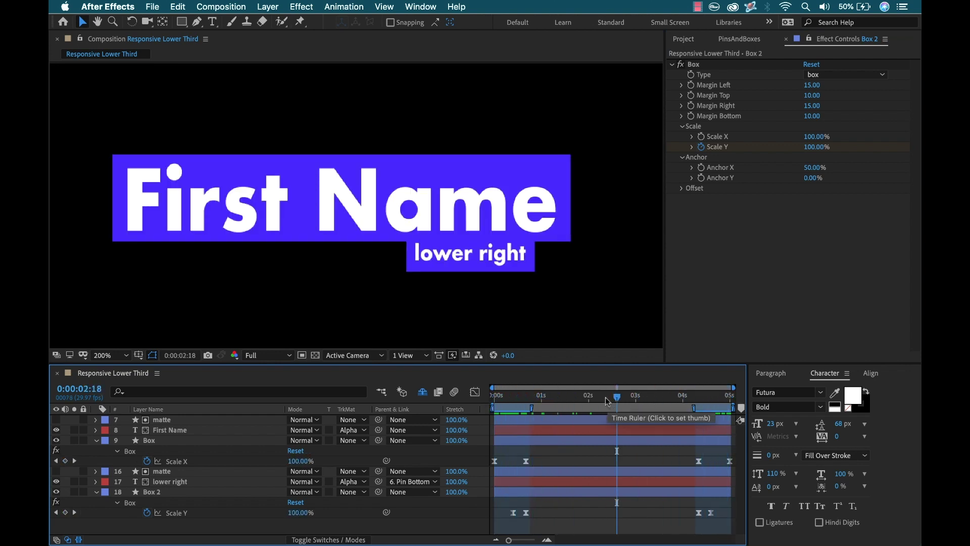
- Open Essential Graphics and add First Name's Source Text as a template property
{"action": "left_click", "coordinate": [421, 6]}
{"action": "left_click", "coordinate": [481, 218]}
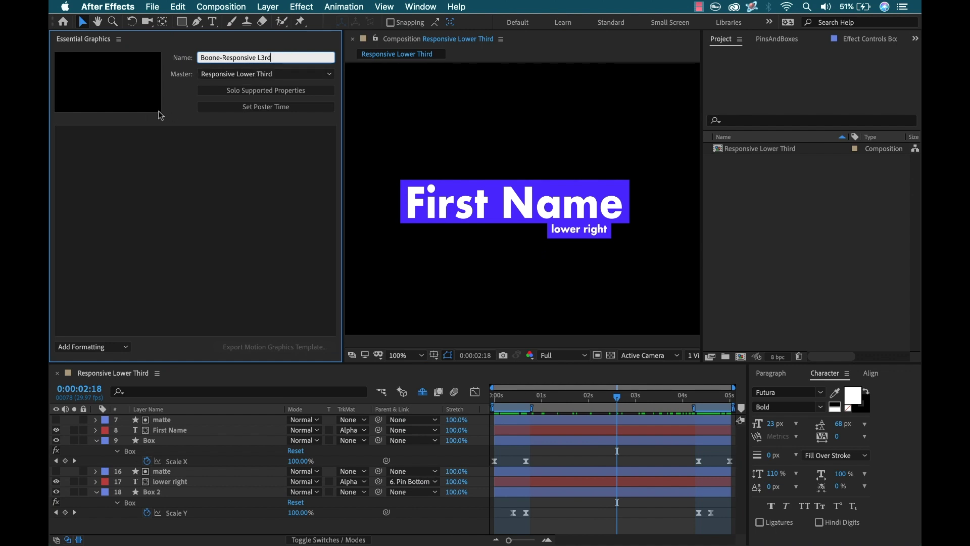
{"action": "left_click", "coordinate": [570, 399]}
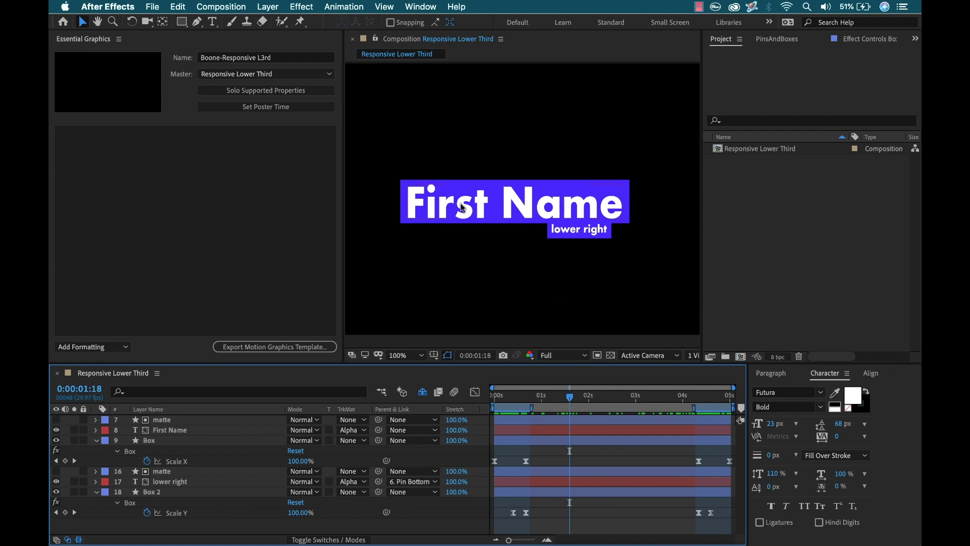
{"action": "left_click", "coordinate": [97, 440]}
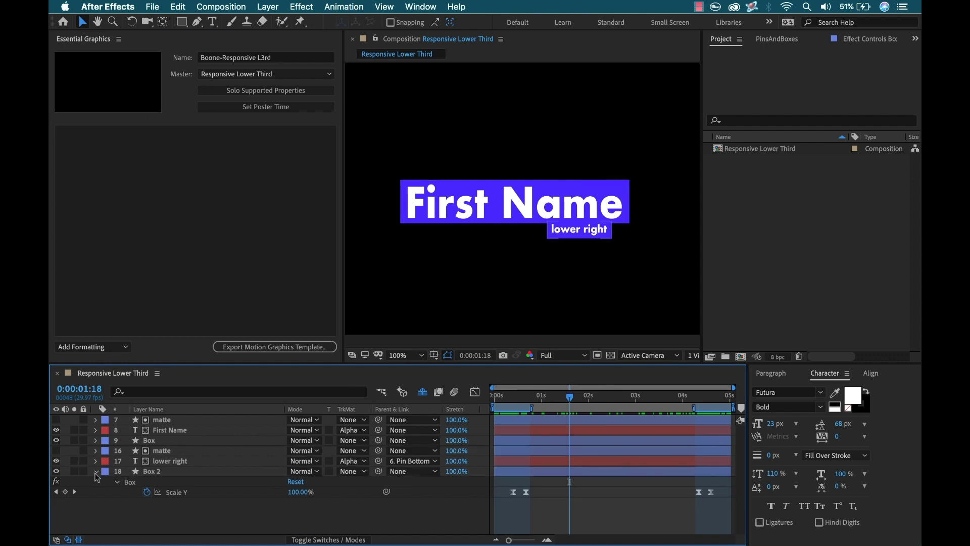
{"action": "left_click", "coordinate": [96, 471]}
{"action": "left_click", "coordinate": [95, 430]}
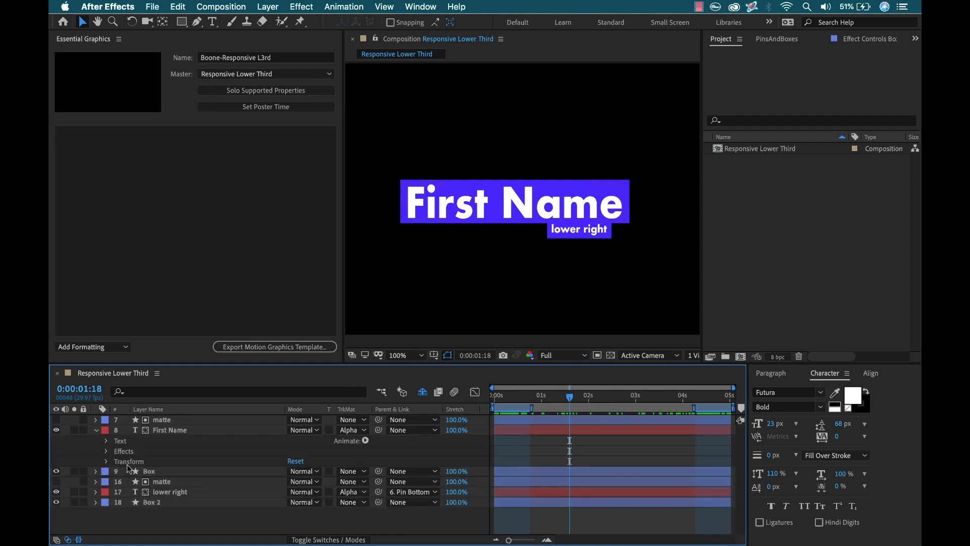
{"action": "left_click", "coordinate": [106, 440]}
{"action": "left_click_drag", "start_coordinate": [150, 452], "coordinate": [130, 173]}
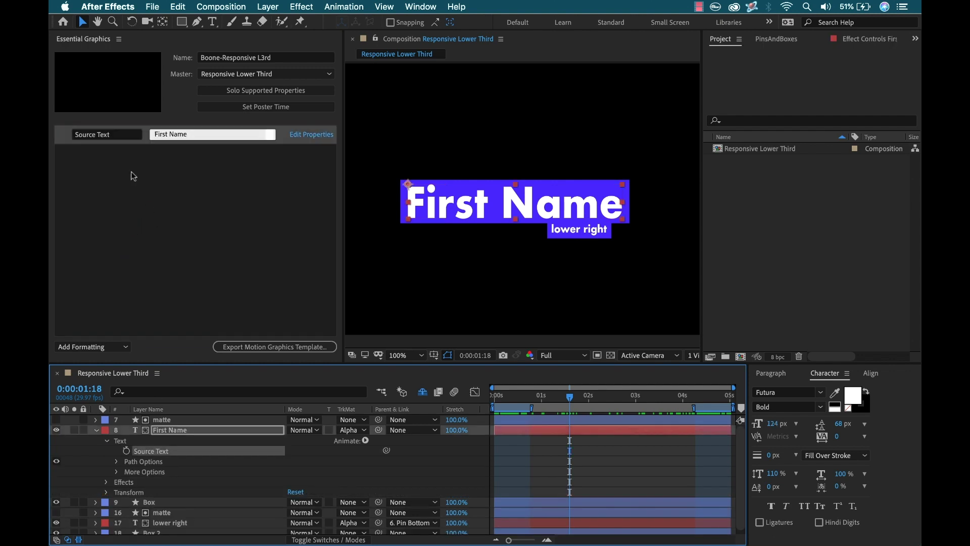
- Name it Main Title and enable font, font size and faux style controls
{"action": "left_click", "coordinate": [85, 135]}
{"action": "type", "text": "Main Title"}
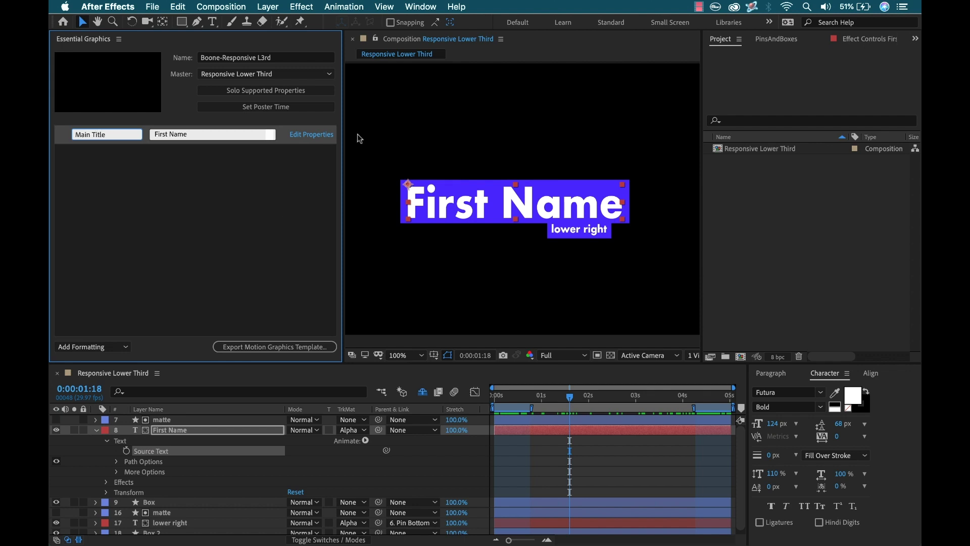
{"action": "left_click", "coordinate": [311, 134]}
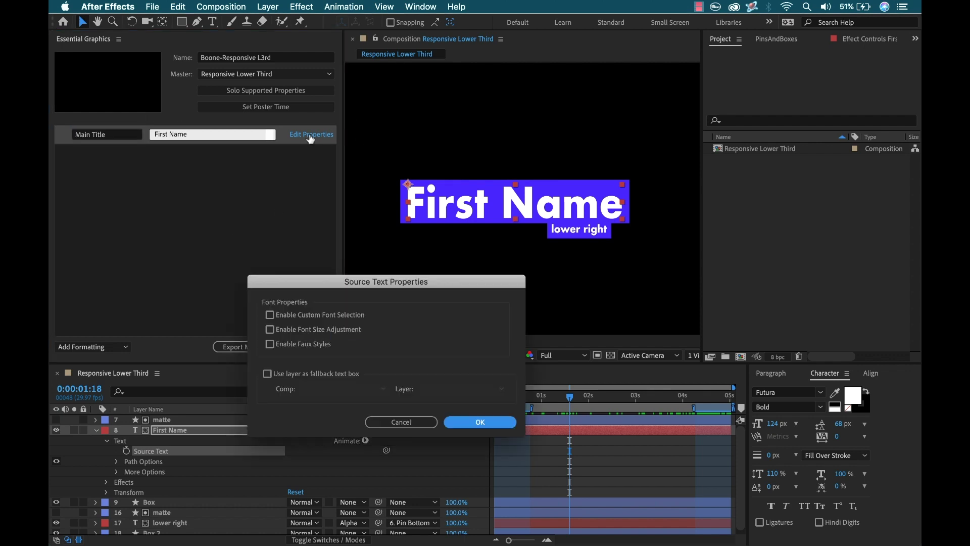
{"action": "left_click", "coordinate": [269, 315]}
{"action": "left_click", "coordinate": [269, 330]}
{"action": "left_click", "coordinate": [270, 345]}
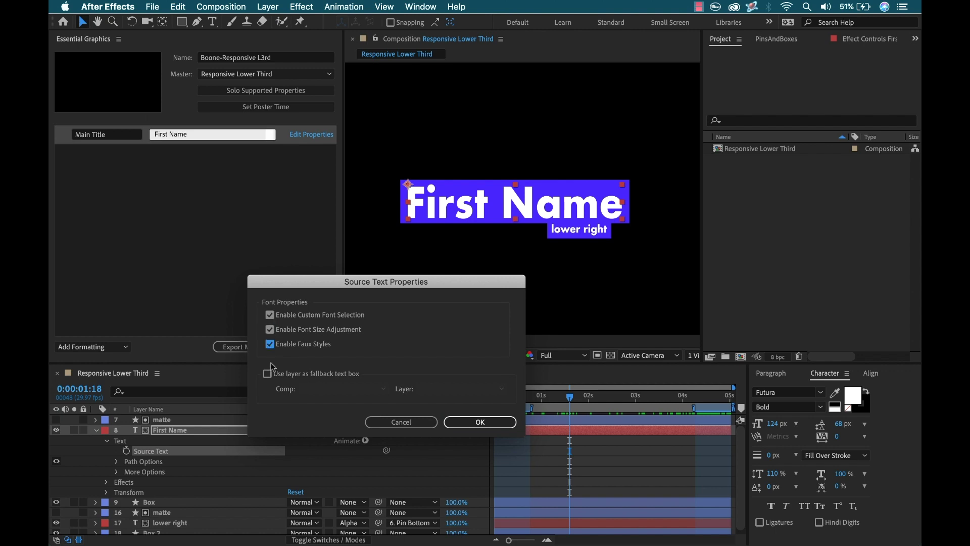
{"action": "left_click", "coordinate": [464, 422]}
{"action": "left_click", "coordinate": [171, 253]}
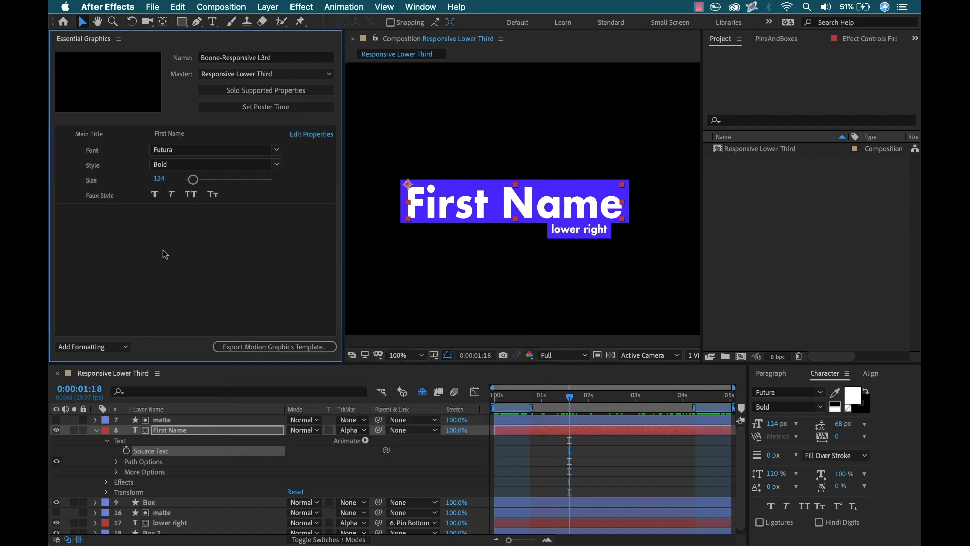
- Add lower right's Source Text to the template as Subtitle and collapse the layers
{"action": "left_click", "coordinate": [97, 526]}
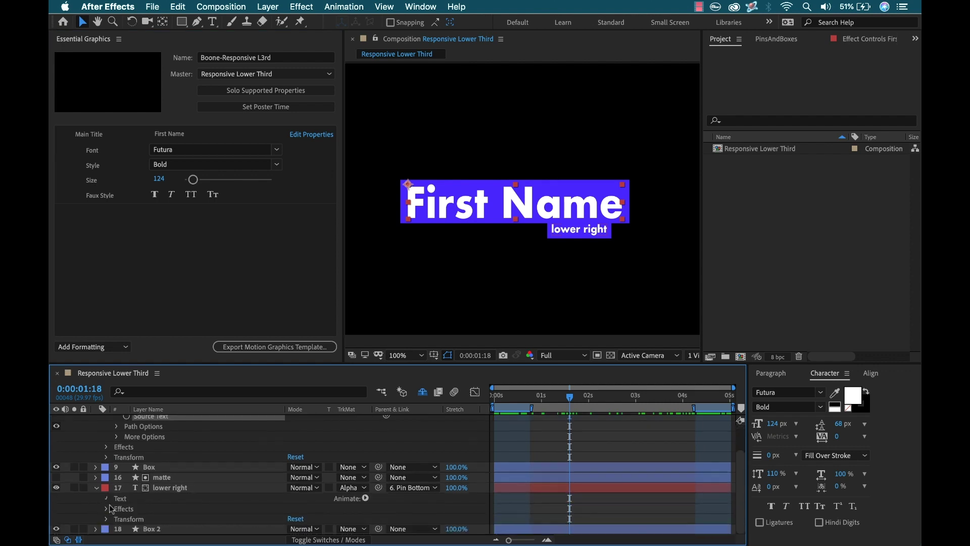
{"action": "left_click", "coordinate": [107, 498]}
{"action": "left_click_drag", "start_coordinate": [170, 498], "coordinate": [126, 283]}
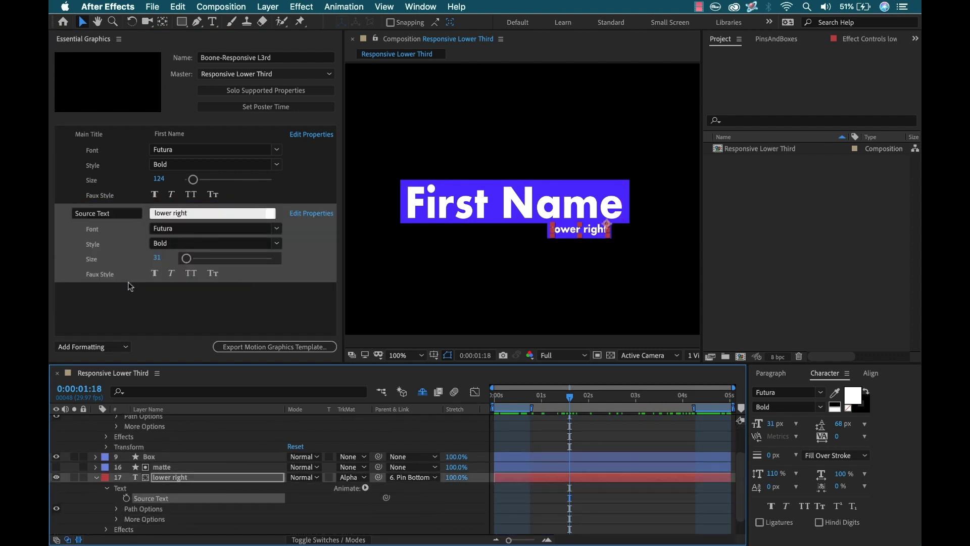
{"action": "left_click", "coordinate": [84, 213]}
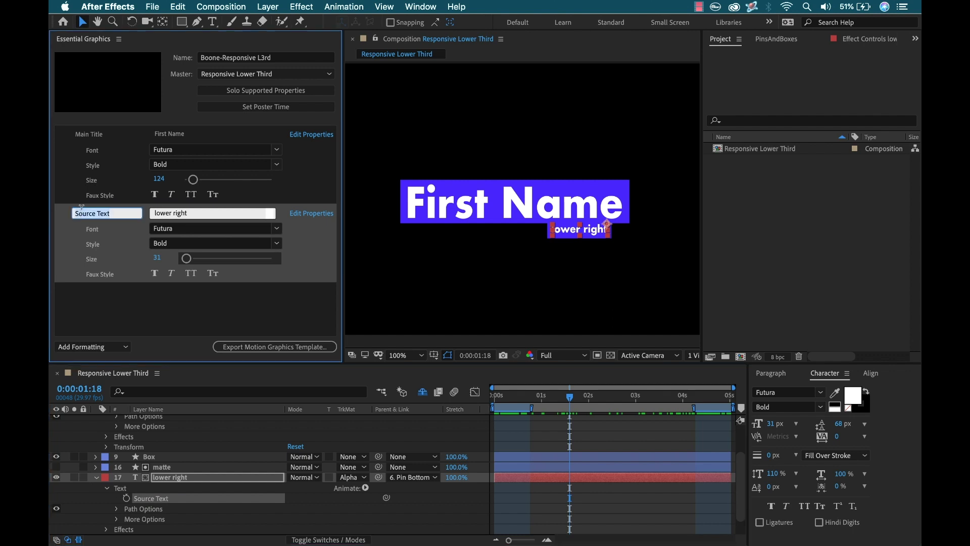
{"action": "type", "text": "Subtitle"}
{"action": "key", "text": "Return"}
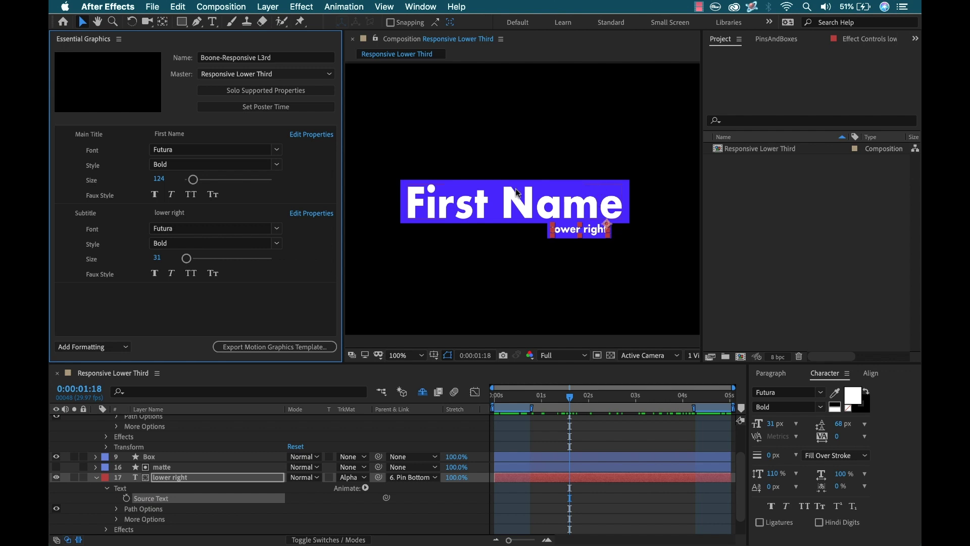
{"action": "scroll", "coordinate": [101, 454], "scroll_direction": "down", "scroll_amount": 2}
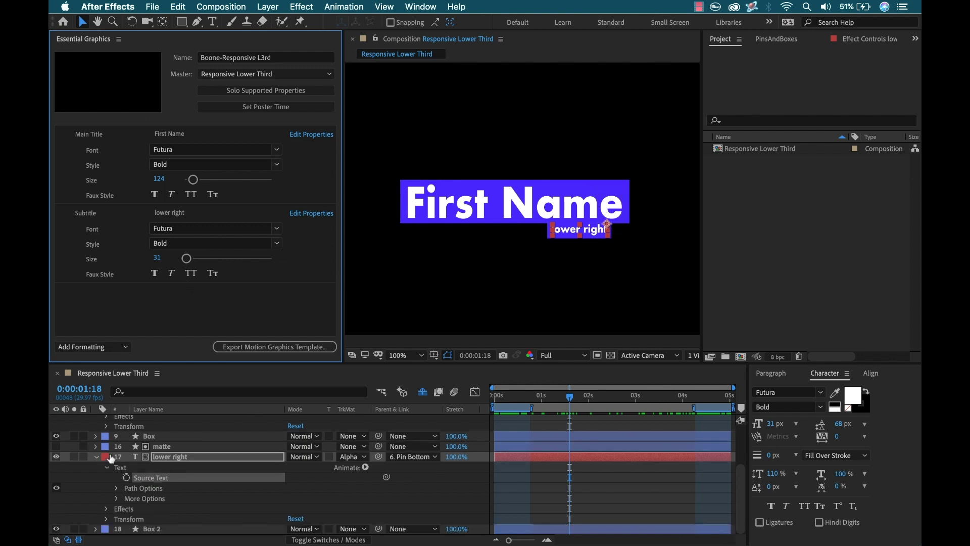
{"action": "scroll", "coordinate": [111, 456], "scroll_direction": "up", "scroll_amount": 3}
{"action": "left_click", "coordinate": [96, 434]}
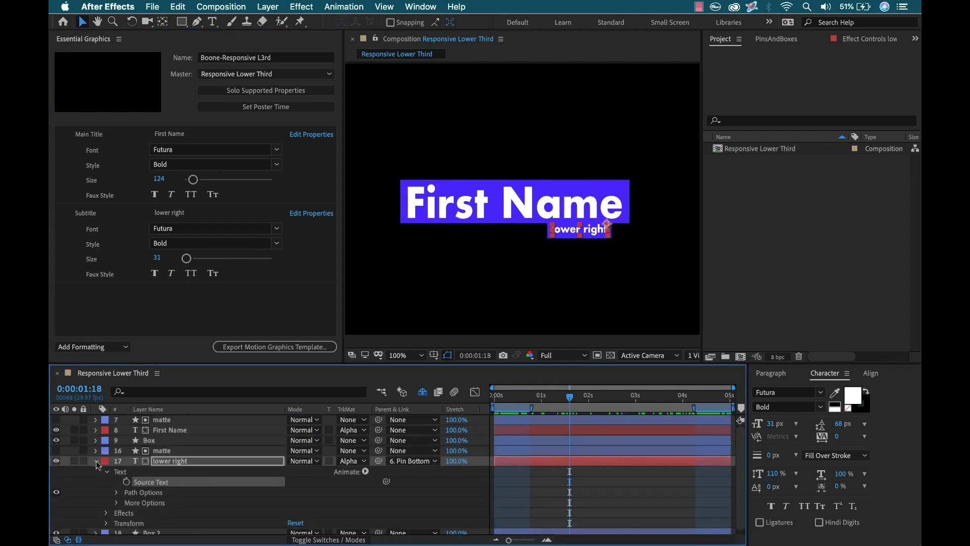
{"action": "left_click", "coordinate": [96, 461]}
{"action": "left_click", "coordinate": [162, 504]}
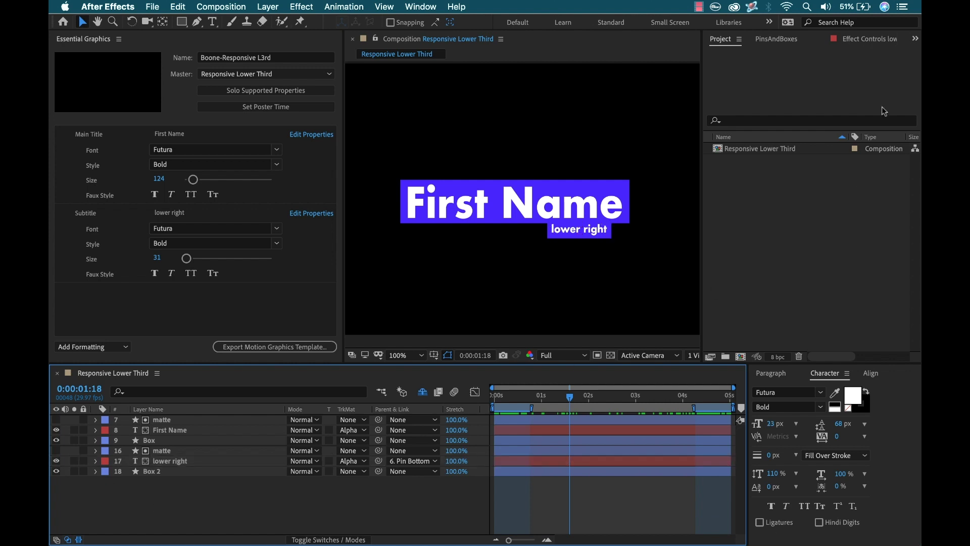
- Apply the Fill effect to the Box layer from Effects & Presets
{"action": "left_click", "coordinate": [417, 7]}
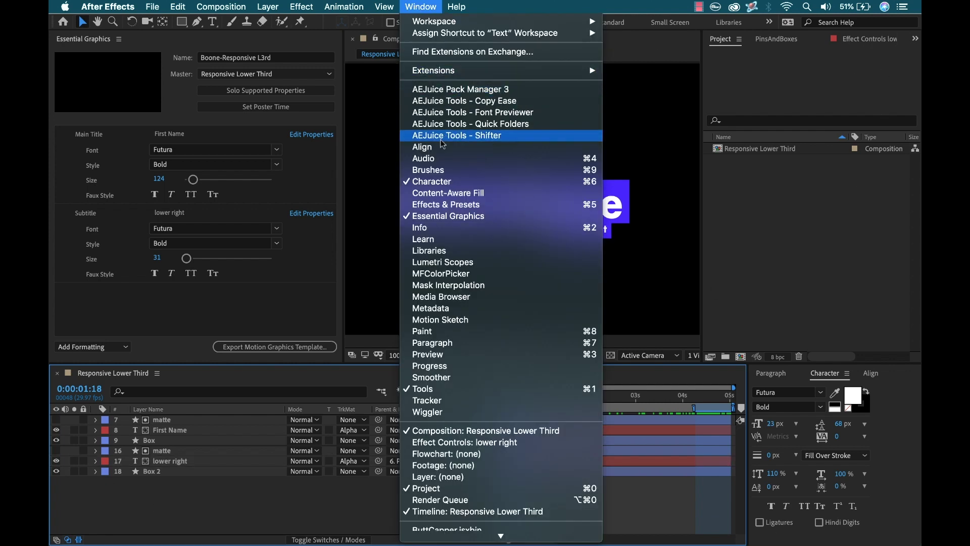
{"action": "left_click", "coordinate": [435, 206]}
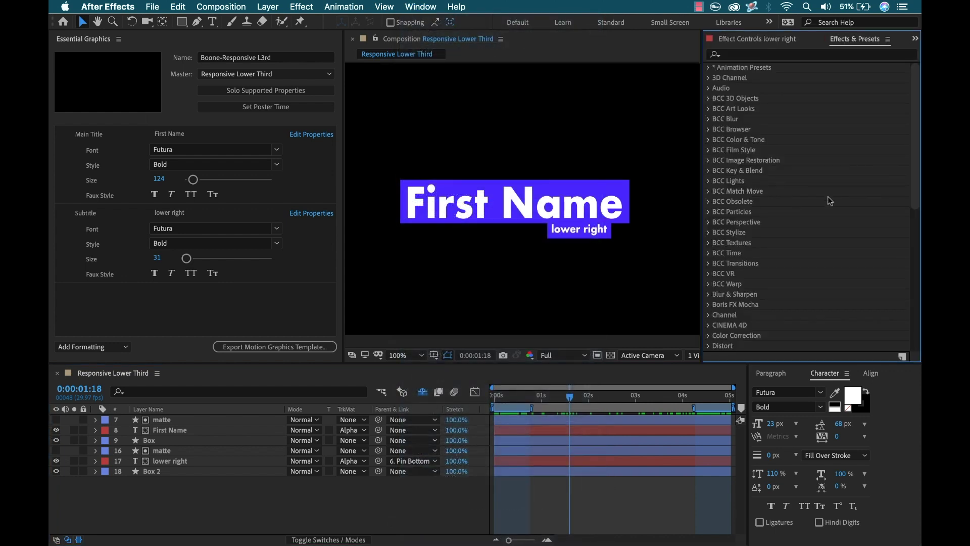
{"action": "left_click", "coordinate": [749, 50]}
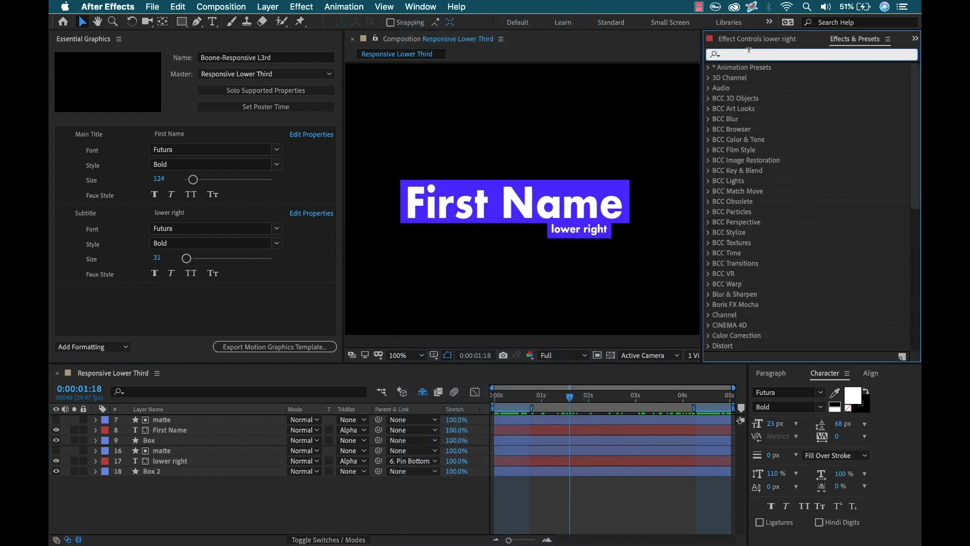
{"action": "type", "text": "fill"}
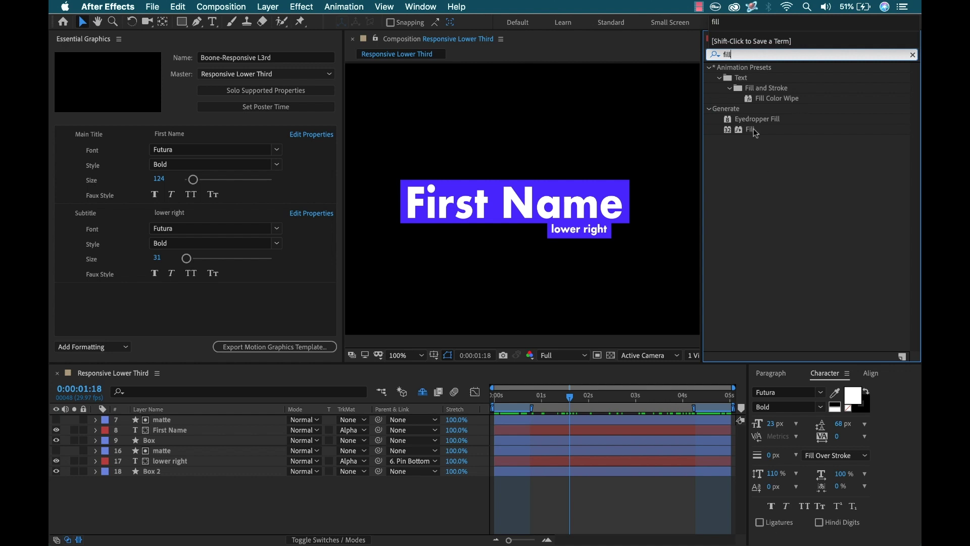
{"action": "left_click_drag", "start_coordinate": [752, 130], "coordinate": [154, 442]}
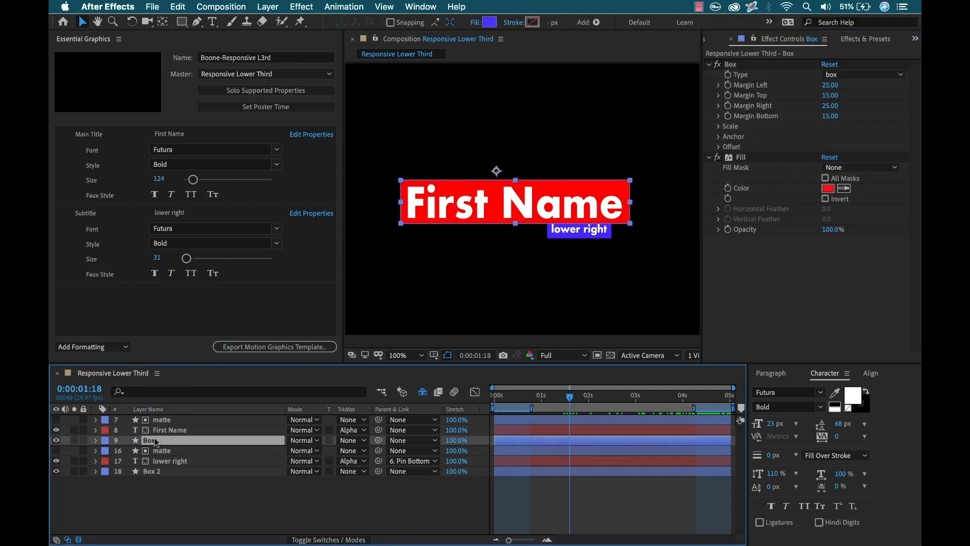
- Set the Box's Fill colour to the subtitle bar's blue with the eyedropper
{"action": "left_click", "coordinate": [96, 441]}
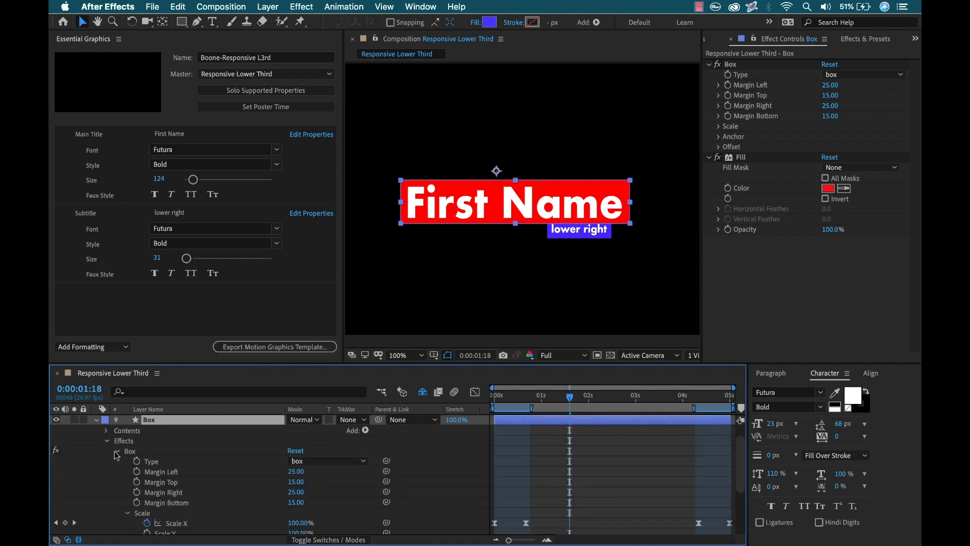
{"action": "left_click", "coordinate": [117, 450]}
{"action": "left_click", "coordinate": [117, 481]}
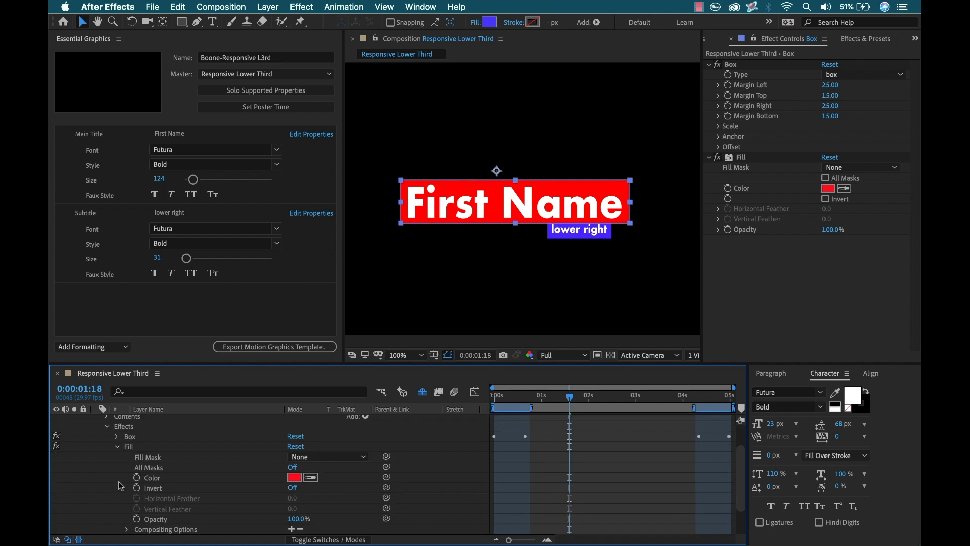
{"action": "left_click", "coordinate": [310, 477]}
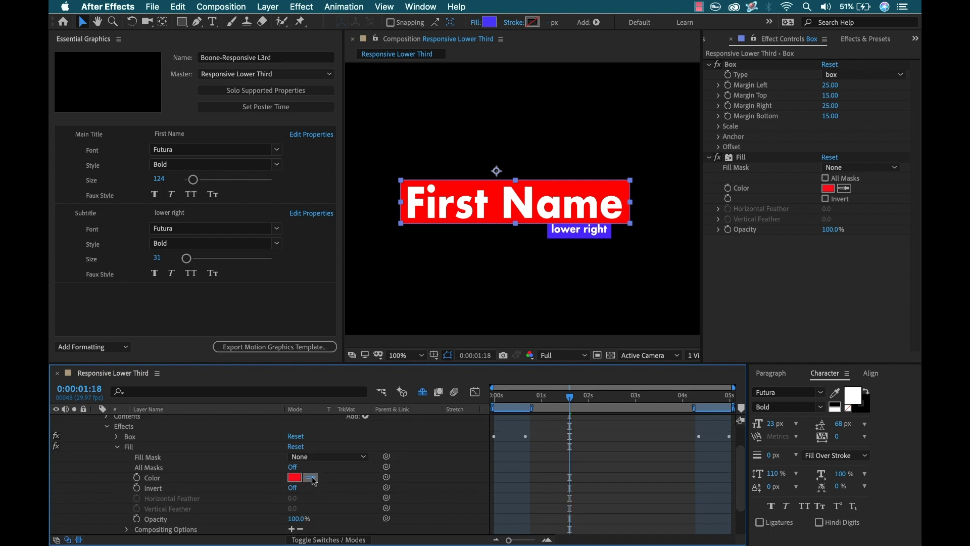
{"action": "left_click", "coordinate": [585, 234]}
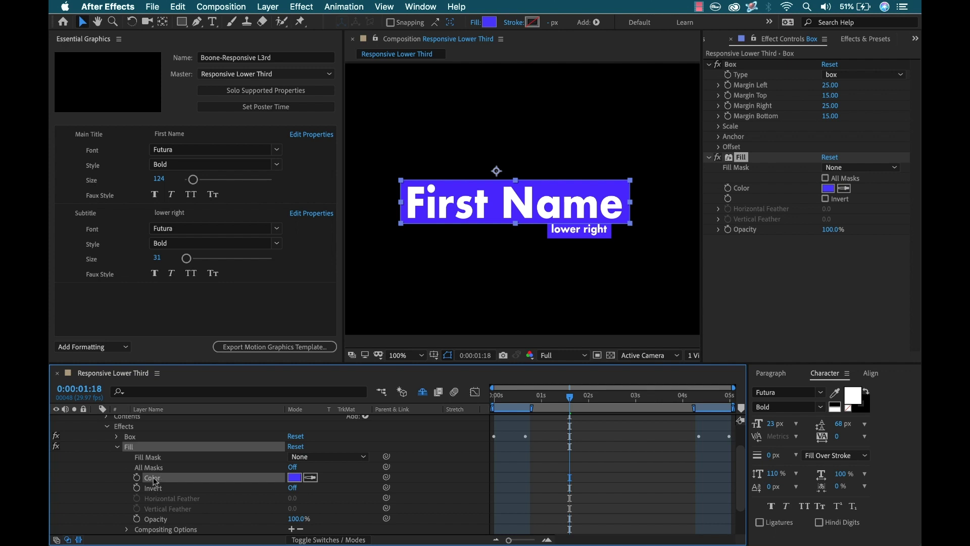
- Add the Fill colour to Essential Graphics as Main Title Color
{"action": "left_click_drag", "start_coordinate": [154, 481], "coordinate": [112, 215]}
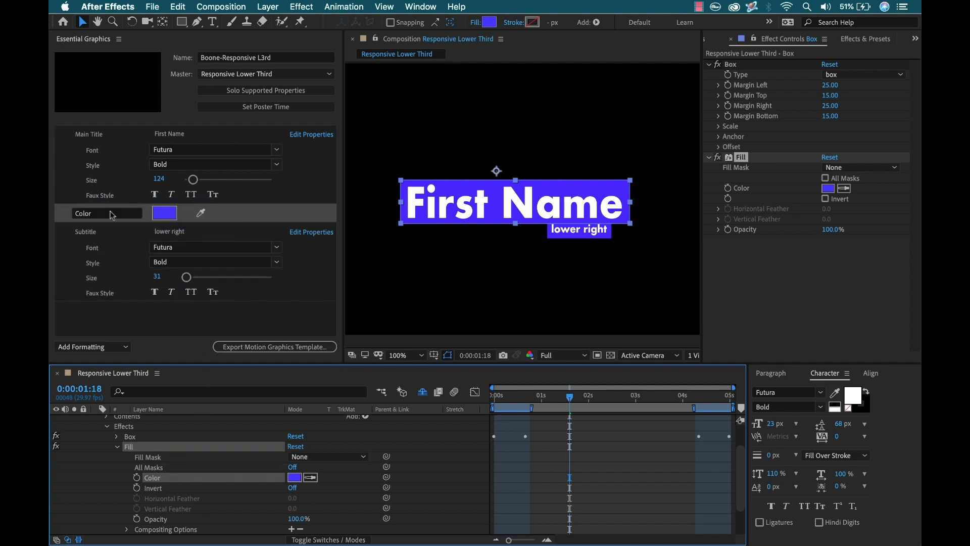
{"action": "left_click", "coordinate": [77, 214]}
{"action": "type", "text": "Main Title"}
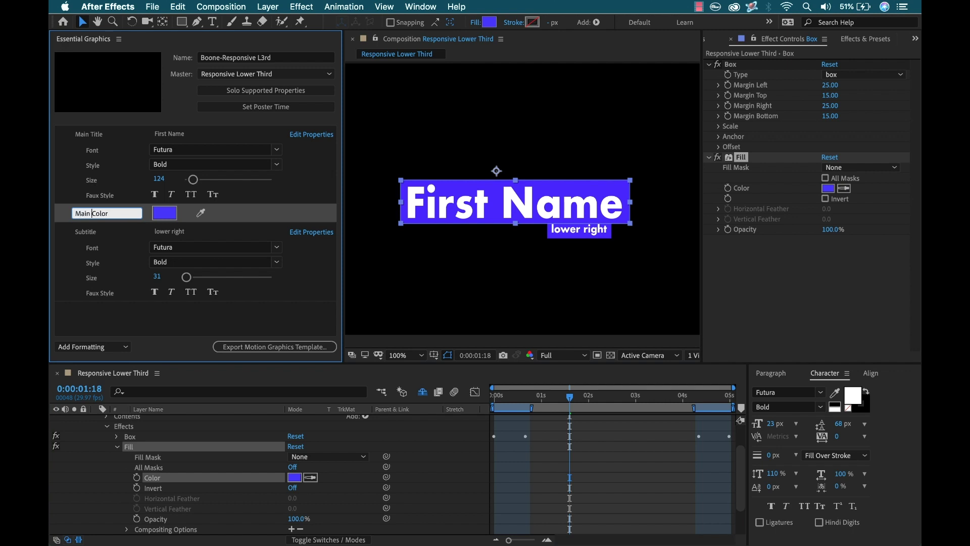
{"action": "left_click", "coordinate": [245, 305]}
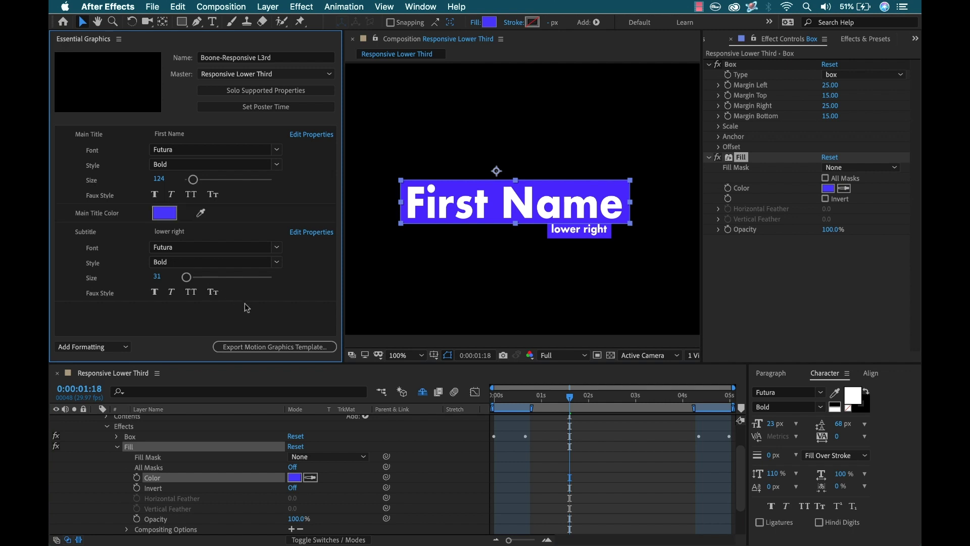
{"action": "left_click", "coordinate": [117, 447]}
{"action": "left_click", "coordinate": [170, 442]}
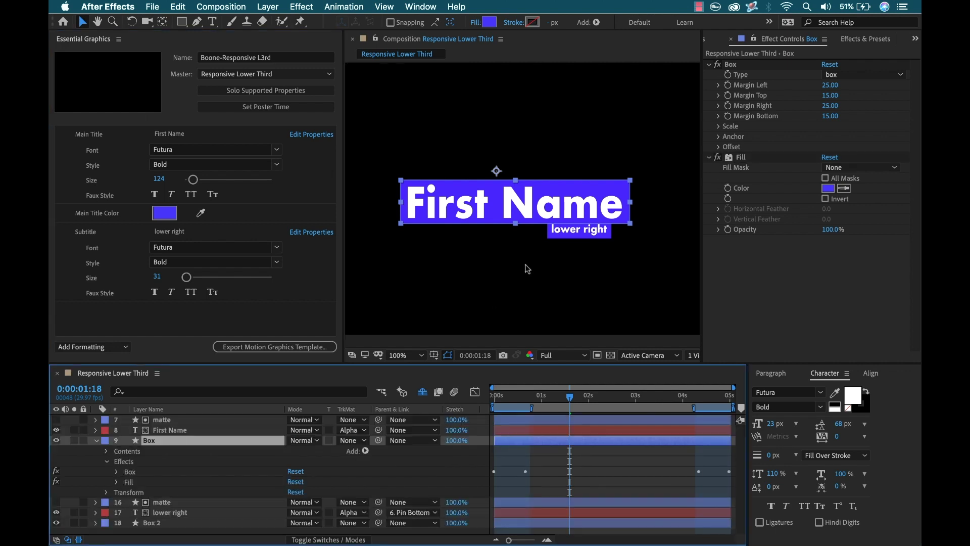
- Add Box 2's Fill Color to Essential Graphics and name it Subtitle Color
{"action": "left_click", "coordinate": [746, 159]}
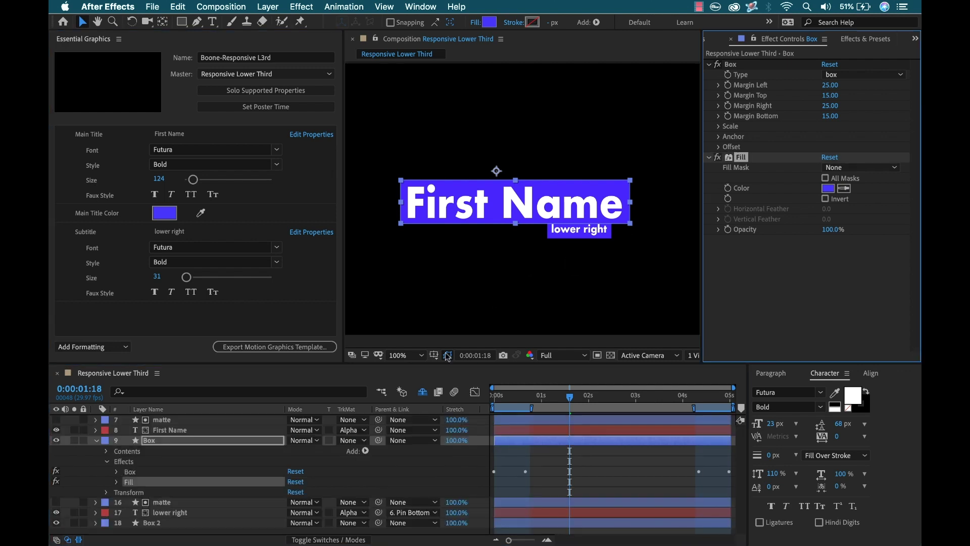
{"action": "left_click", "coordinate": [187, 512]}
{"action": "left_click", "coordinate": [159, 523]}
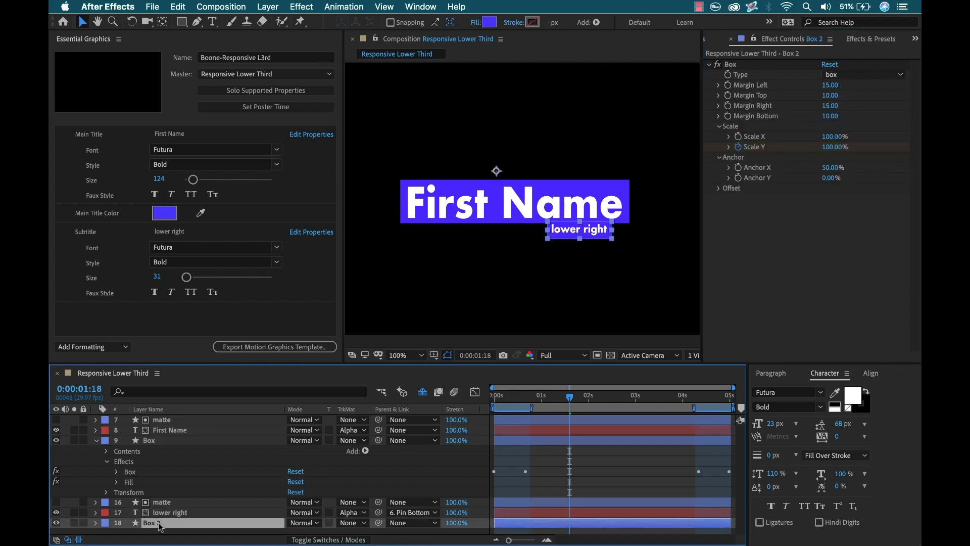
{"action": "left_click", "coordinate": [96, 440]}
{"action": "left_click", "coordinate": [96, 472]}
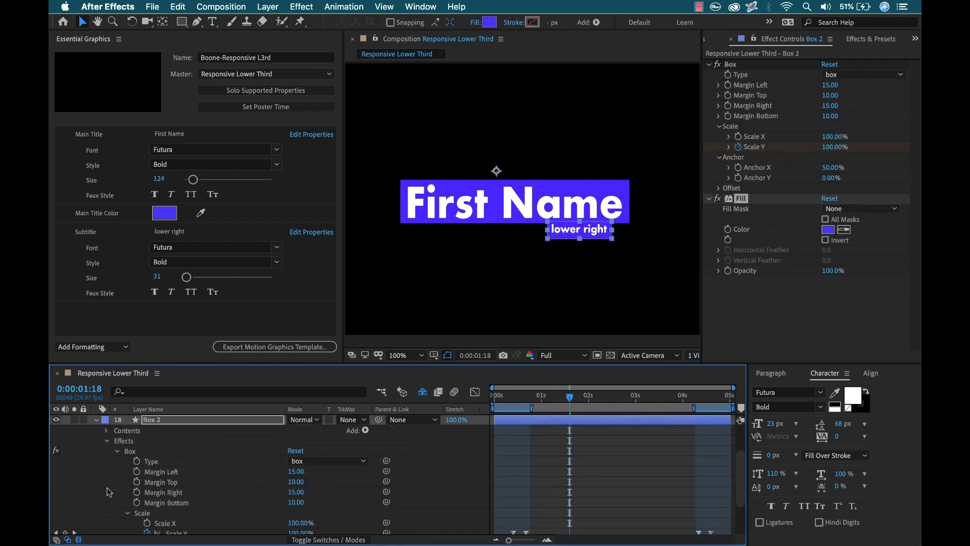
{"action": "left_click", "coordinate": [117, 450]}
{"action": "left_click", "coordinate": [117, 510]}
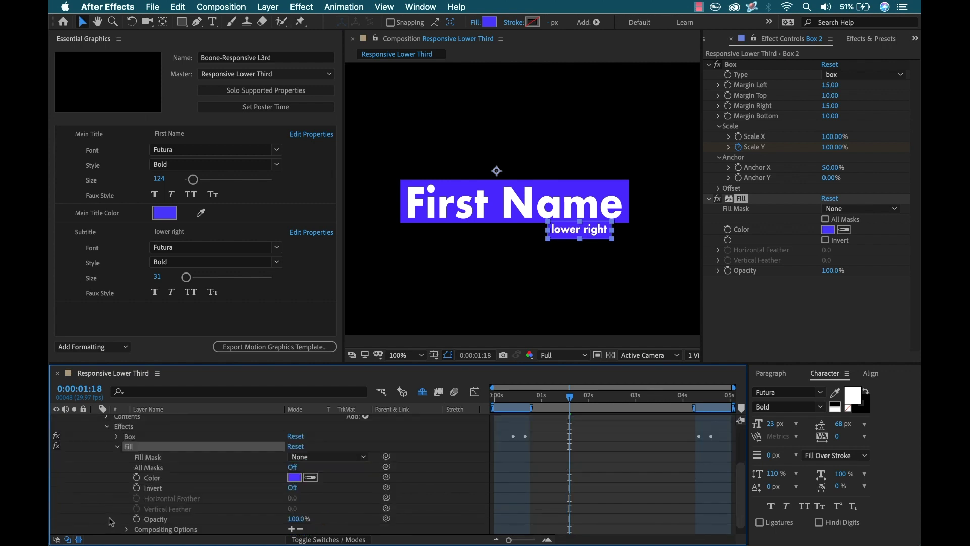
{"action": "left_click_drag", "start_coordinate": [153, 478], "coordinate": [144, 318]}
{"action": "left_click", "coordinate": [113, 311]}
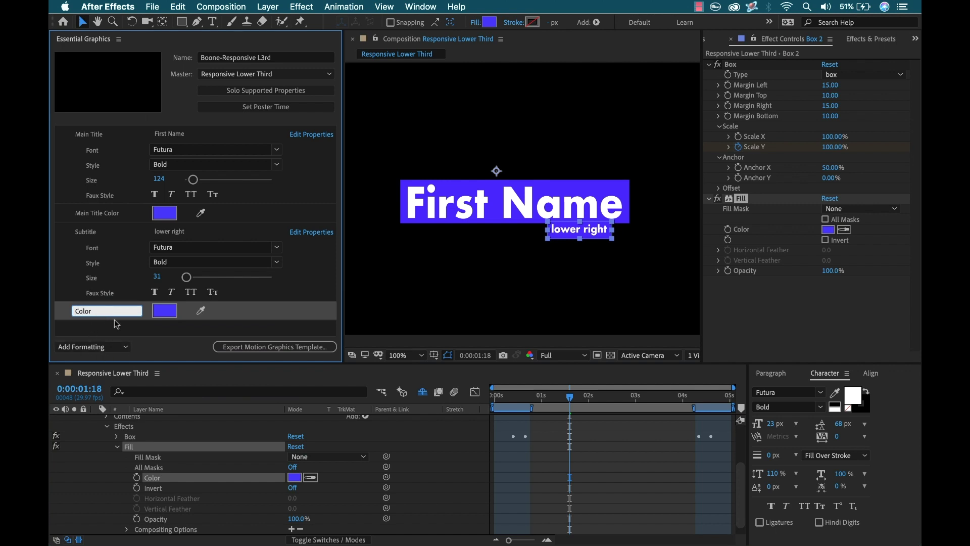
{"action": "type", "text": "Subtitle"}
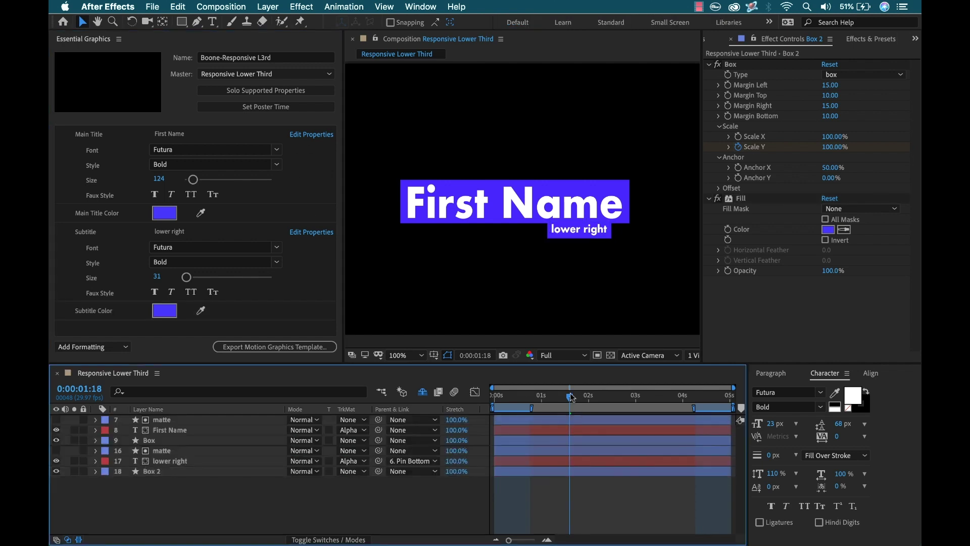
{"action": "left_click", "coordinate": [572, 397]}
- Set the poster frame, save, and export the template as Boone-Responsive L3rd.mogrt with search keywords
{"action": "left_click", "coordinate": [265, 106]}
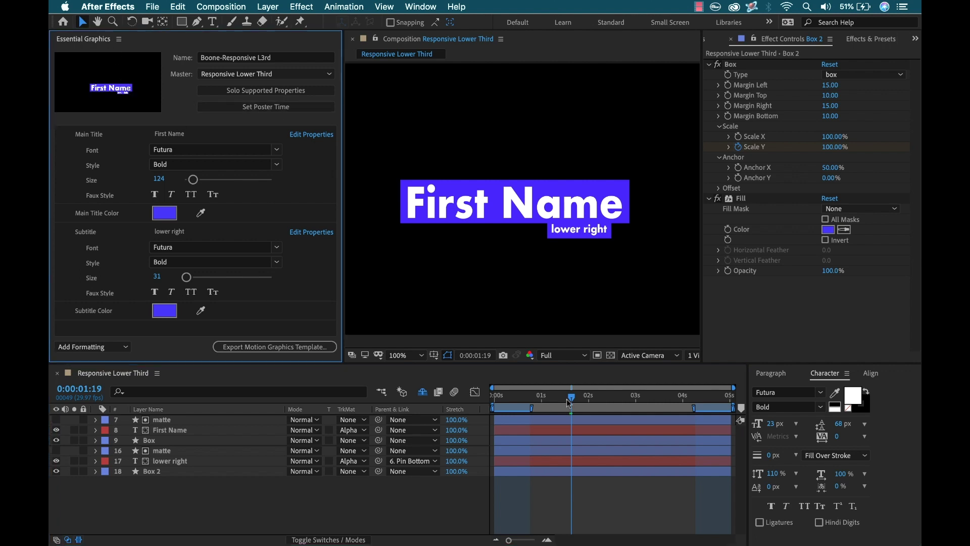
{"action": "left_click", "coordinate": [314, 346]}
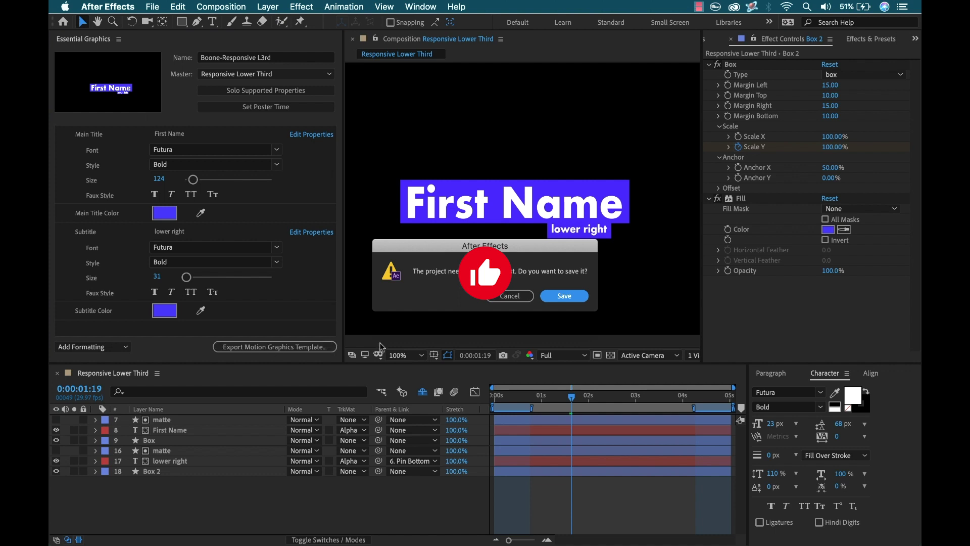
{"action": "left_click", "coordinate": [562, 296]}
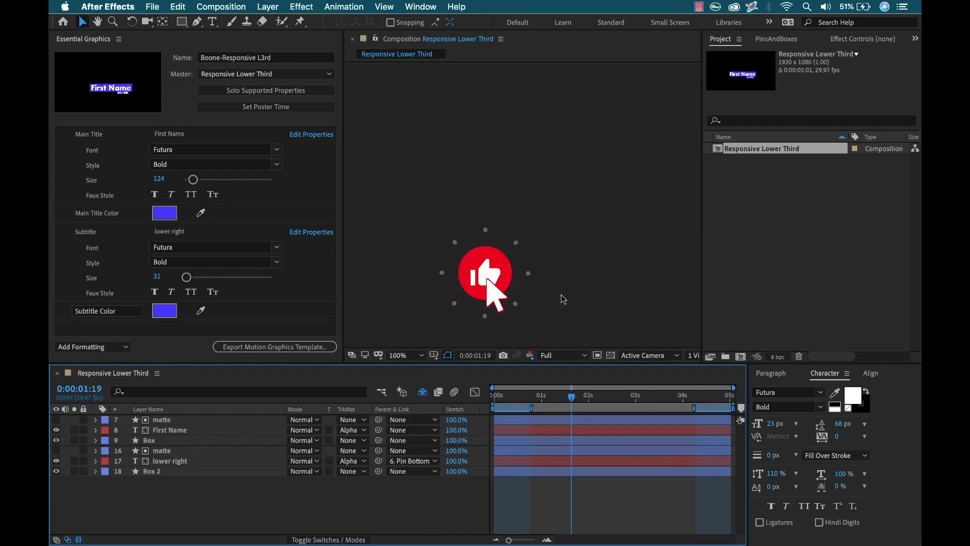
{"action": "left_click", "coordinate": [384, 310]}
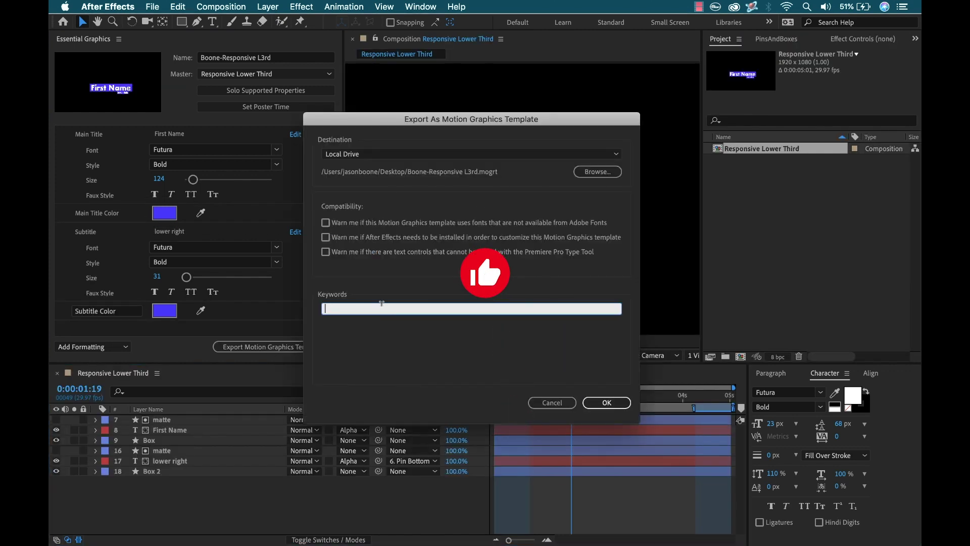
{"action": "type", "text": "b"}
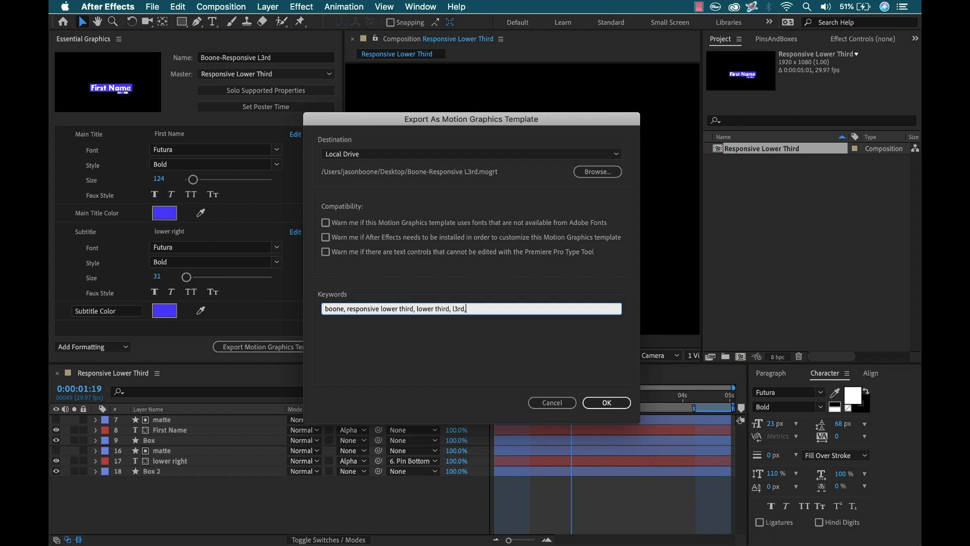
{"action": "key", "text": "Return"}
{"action": "key", "text": "super+Tab"}
{"action": "key", "text": "super+Tab"}
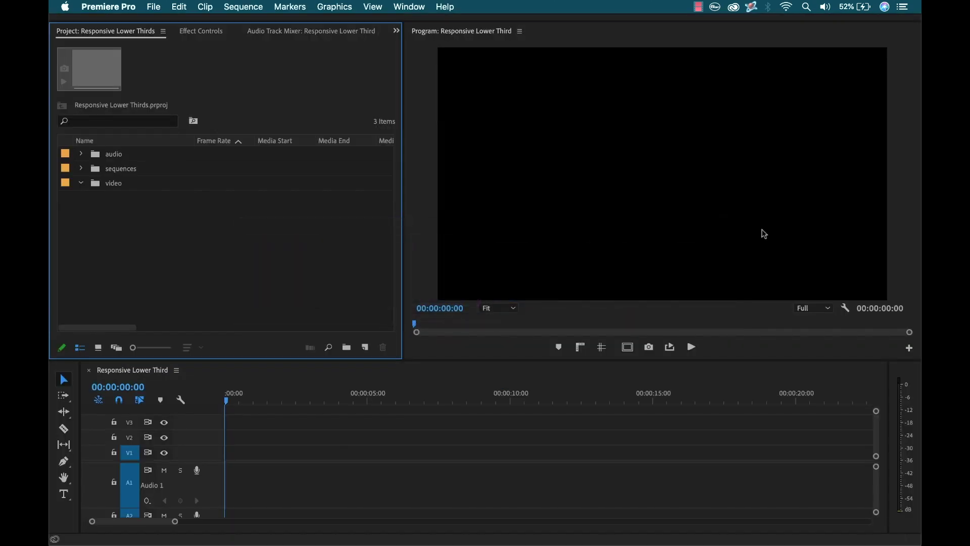
- Show the Essential Graphics panel from the Window menu
{"action": "left_click", "coordinate": [416, 8]}
{"action": "left_click", "coordinate": [453, 213]}
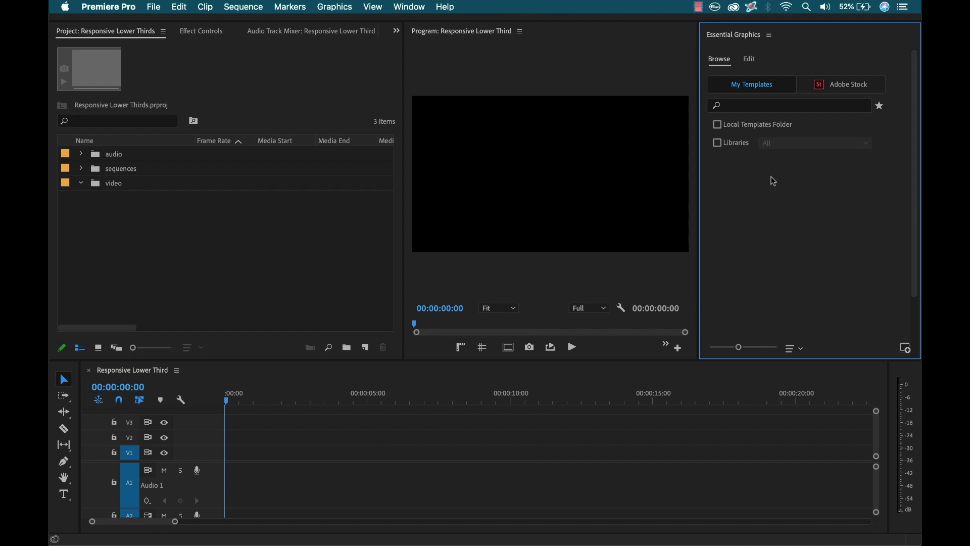
{"action": "key", "text": "super+Tab"}
{"action": "key", "text": "super+Tab"}
{"action": "key", "text": "super+Tab"}
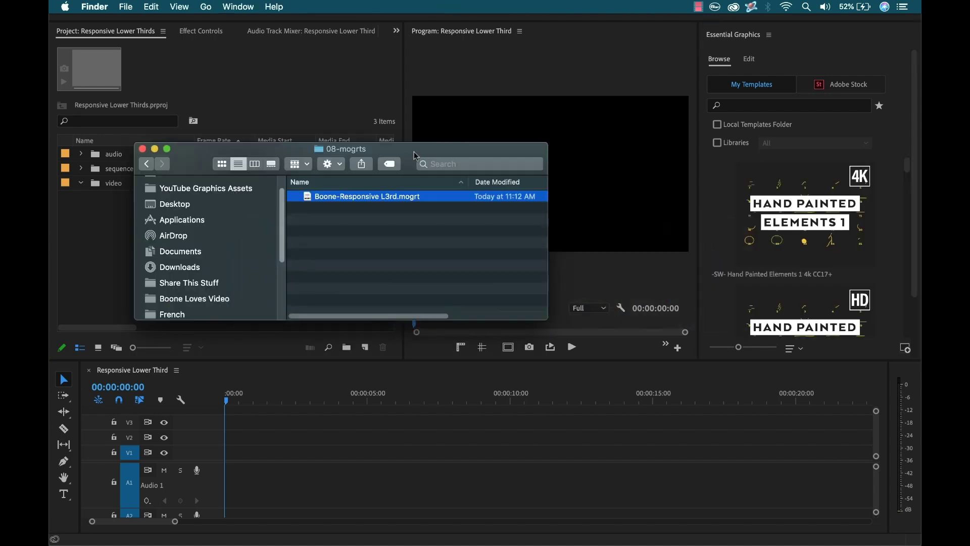
- Drag Boone-Responsive L3rd.mogrt from the 08-mogrts folder into Essential Graphics My Templates
{"action": "left_click_drag", "start_coordinate": [415, 156], "coordinate": [397, 207]}
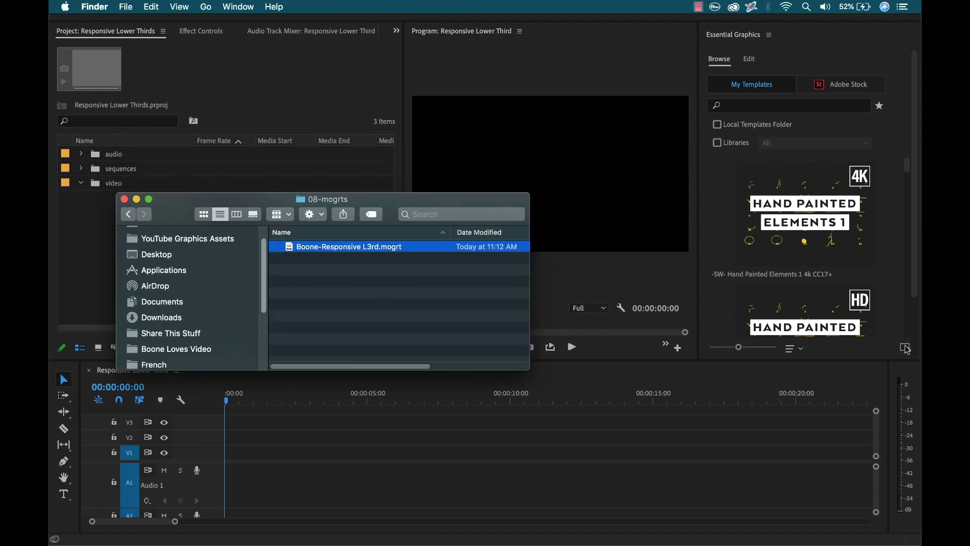
{"action": "left_click_drag", "start_coordinate": [342, 252], "coordinate": [778, 213]}
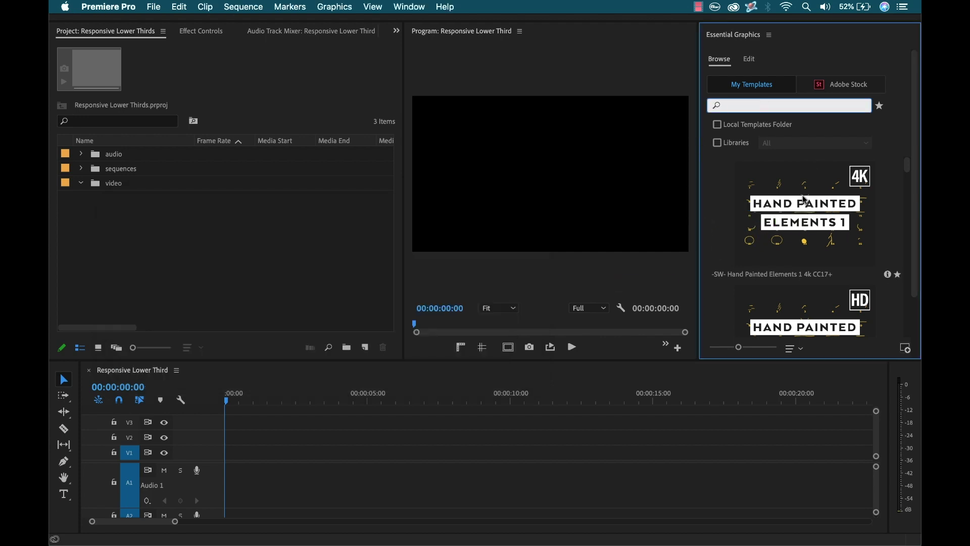
- Search the Essential Graphics templates for 'responsive lower third'
{"action": "type", "text": "lower"}
{"action": "key", "text": "BackSpace"}
{"action": "key", "text": "BackSpace"}
{"action": "key", "text": "BackSpace"}
{"action": "key", "text": "BackSpace"}
{"action": "key", "text": "BackSpace"}
{"action": "key", "text": "BackSpace"}
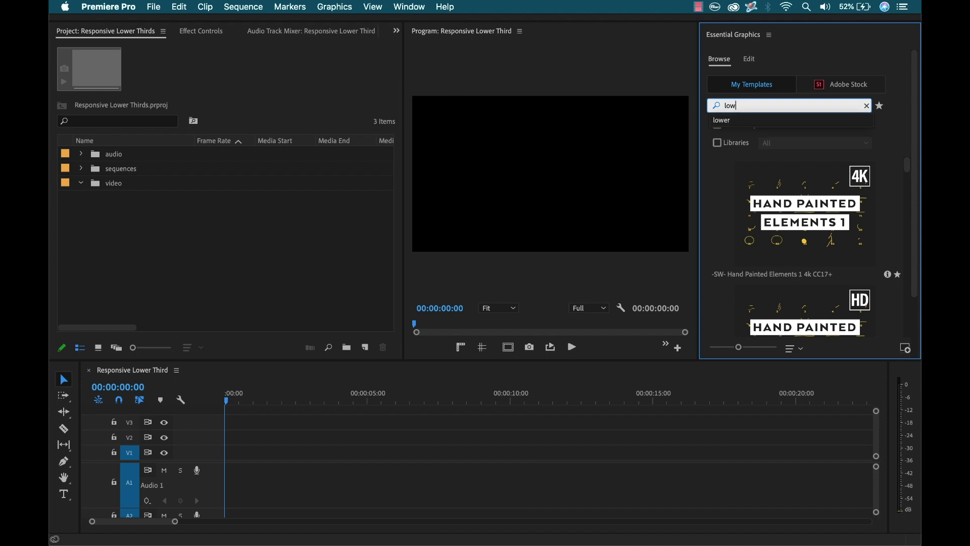
{"action": "type", "text": "responsi"}
{"action": "type", "text": "ve "}
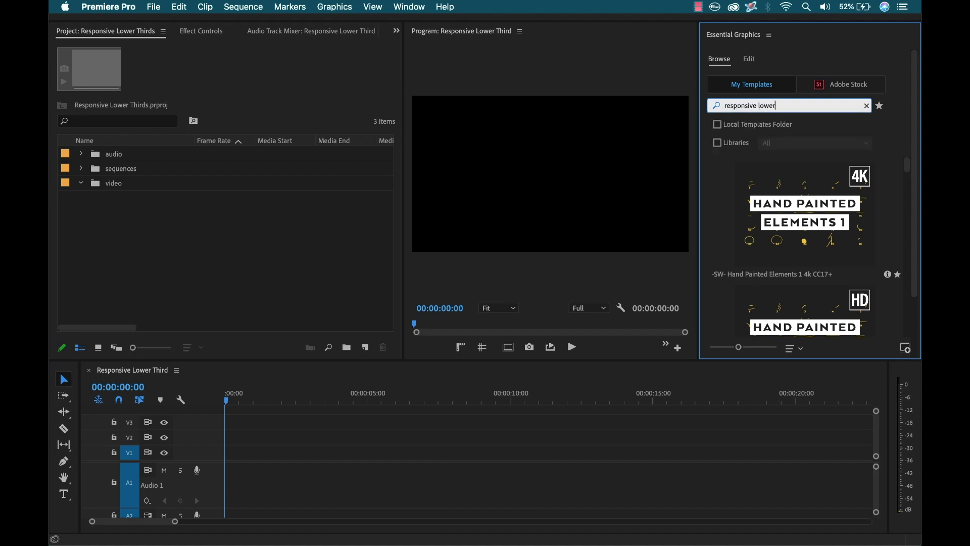
{"action": "type", "text": "lower third"}
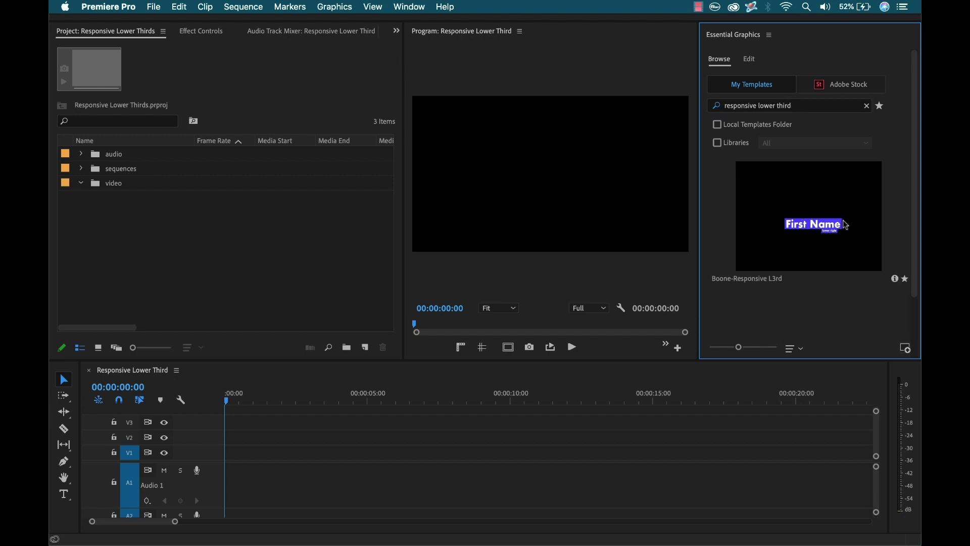
- Add the Boone-Responsive L3rd template to V2 at the sequence start and enlarge the panels
{"action": "left_click_drag", "start_coordinate": [820, 218], "coordinate": [228, 437]}
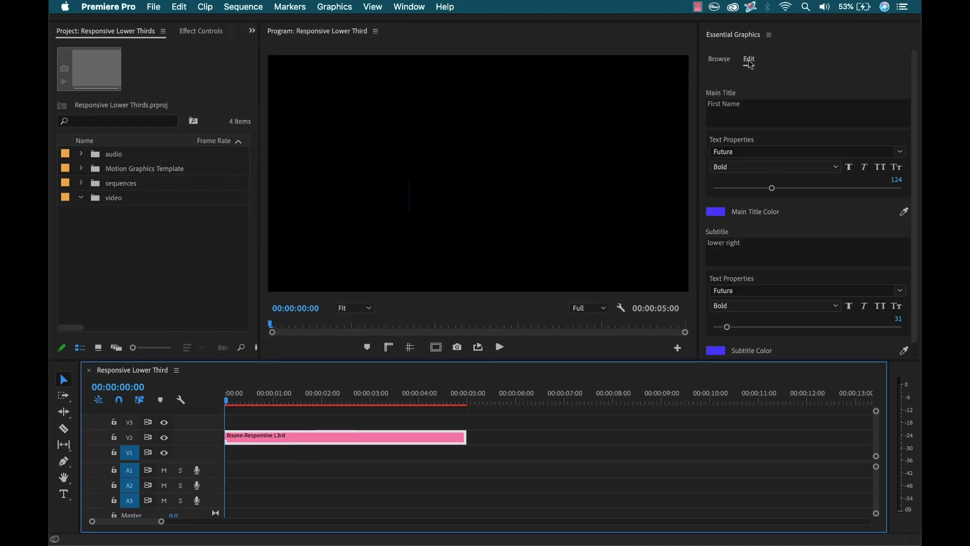
{"action": "left_click_drag", "start_coordinate": [697, 74], "coordinate": [651, 74]}
{"action": "left_click_drag", "start_coordinate": [791, 361], "coordinate": [792, 388]}
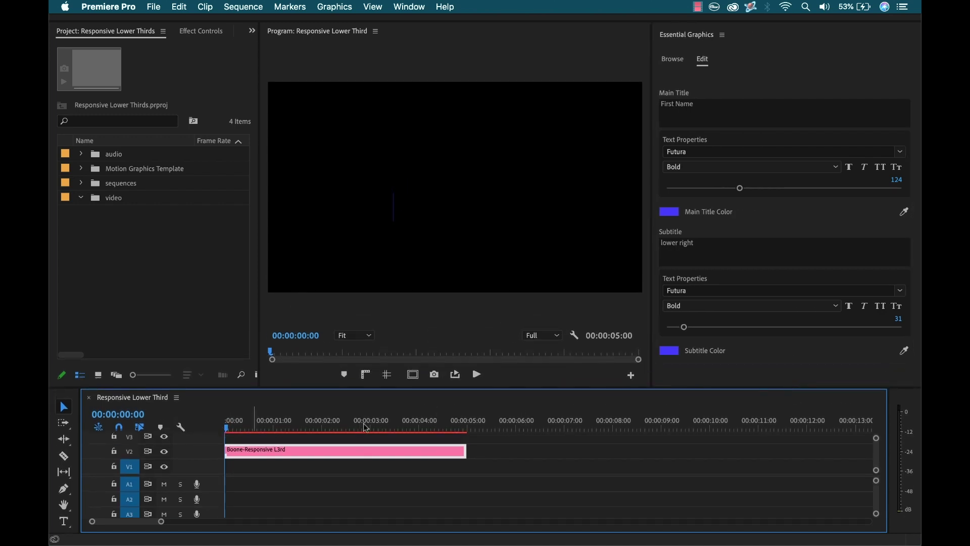
- Fit the sequence in the timeline and preview the lower-third animation, parking around 2:01
{"action": "left_click", "coordinate": [531, 444]}
{"action": "key", "text": "backslash"}
{"action": "key", "text": "space"}
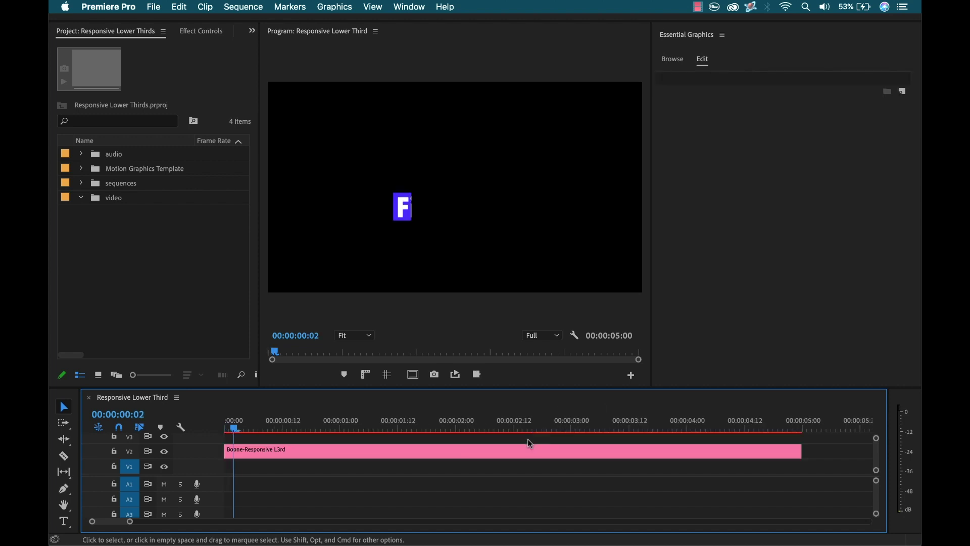
{"action": "key", "text": "space"}
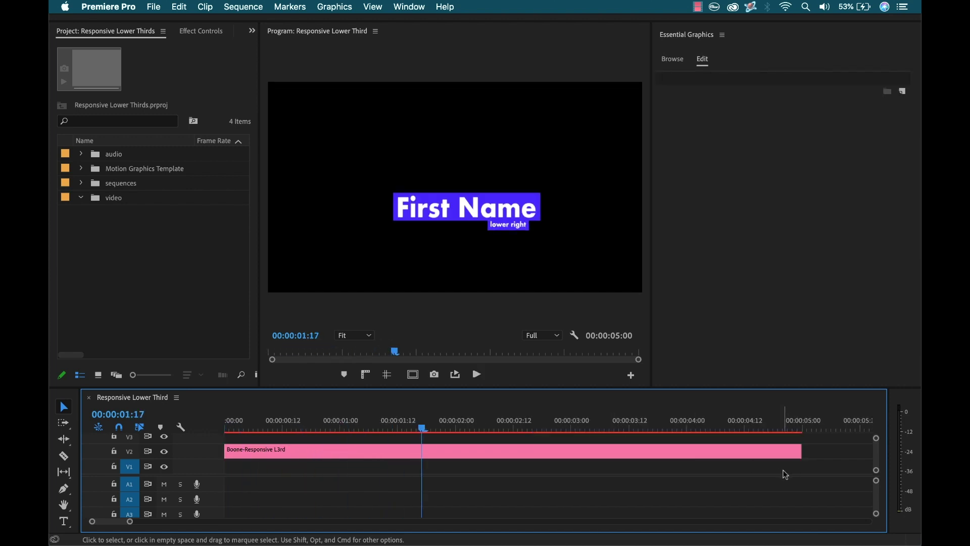
{"action": "left_click_drag", "start_coordinate": [682, 427], "coordinate": [704, 426]}
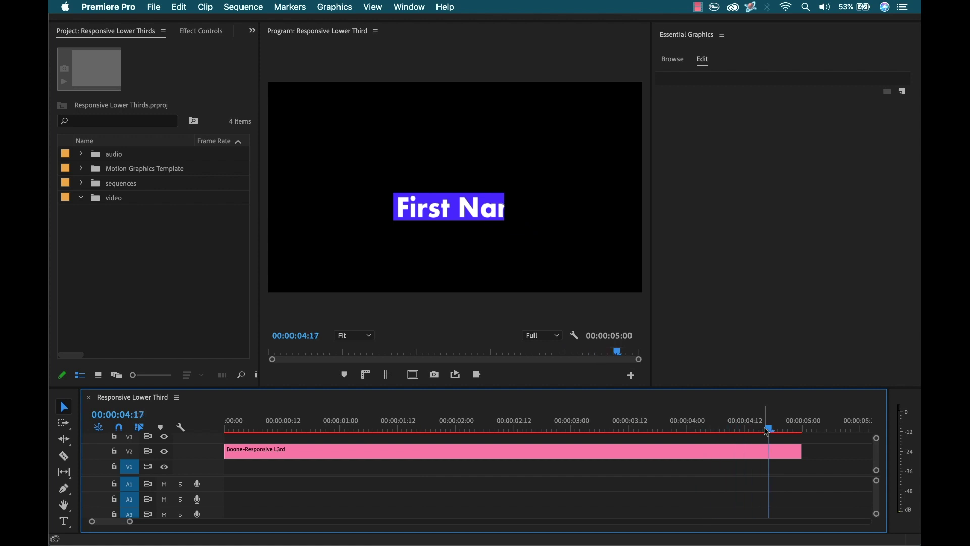
{"action": "left_click_drag", "start_coordinate": [614, 428], "coordinate": [471, 429]}
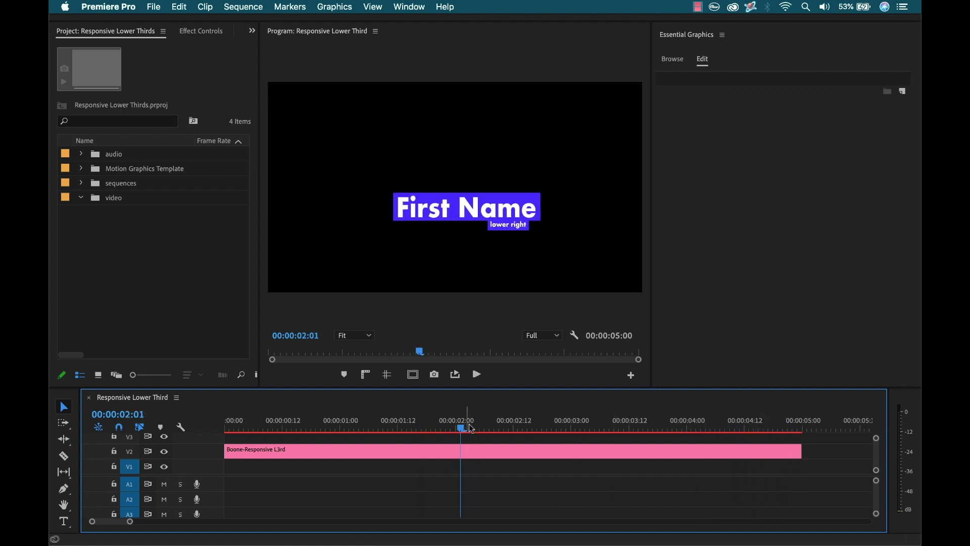
- Enter the presenter's full name as title and 'videomaker' as subtitle, sizing them 107 and 58
{"action": "left_click", "coordinate": [697, 115]}
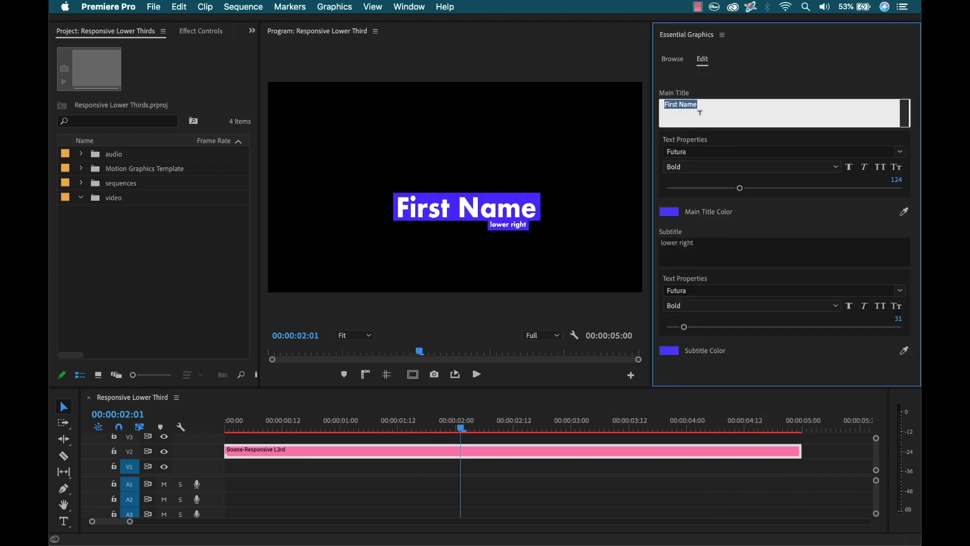
{"action": "type", "text": "Jason Boone"}
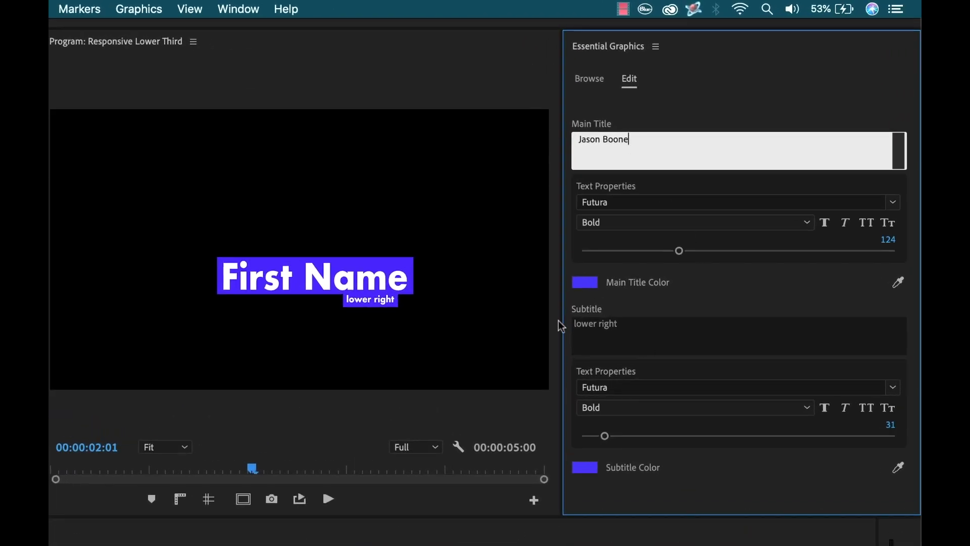
{"action": "left_click", "coordinate": [635, 329]}
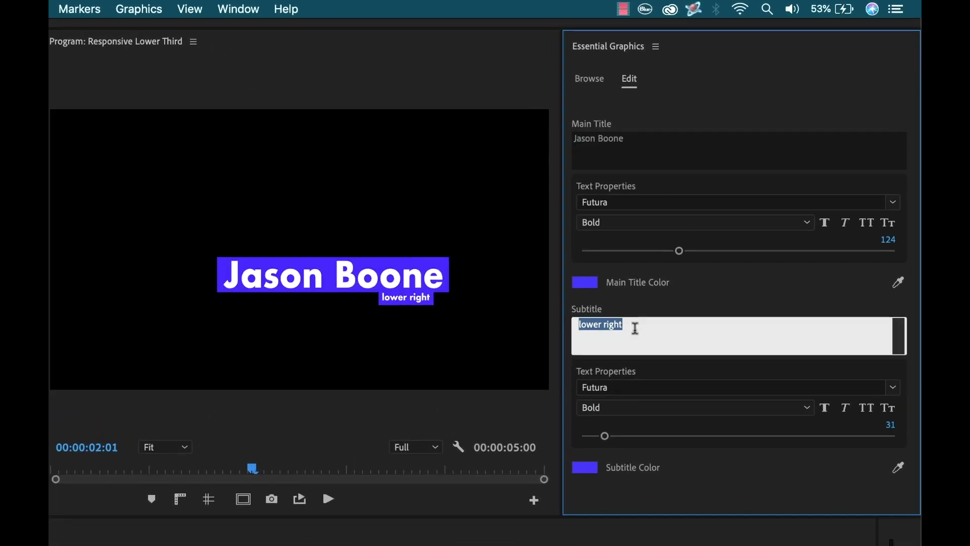
{"action": "type", "text": "videomaker"}
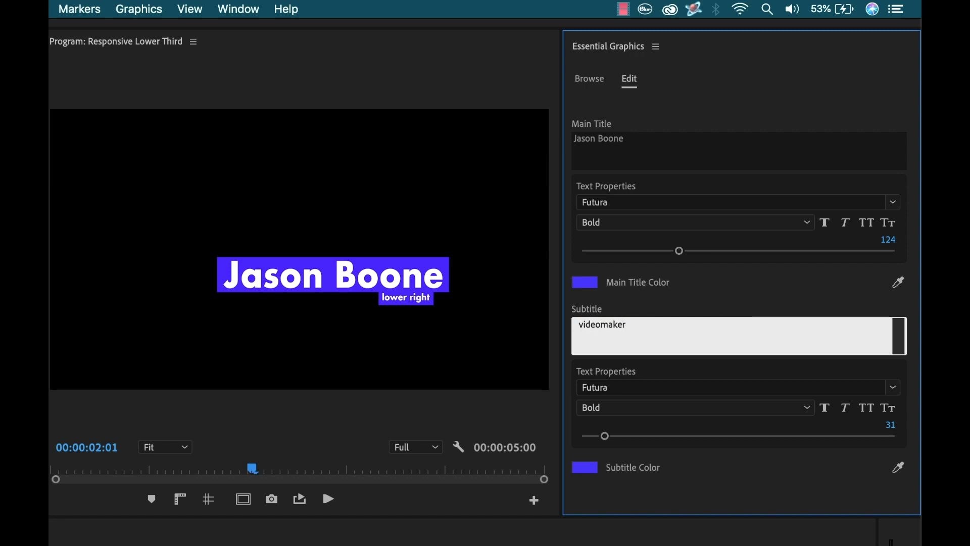
{"action": "key", "text": "Escape"}
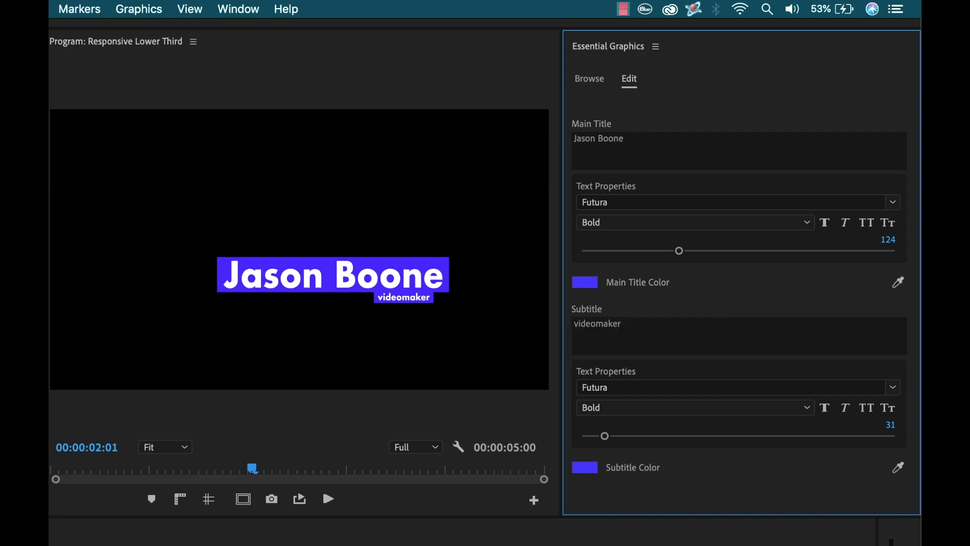
{"action": "left_click_drag", "start_coordinate": [604, 435], "coordinate": [626, 435]}
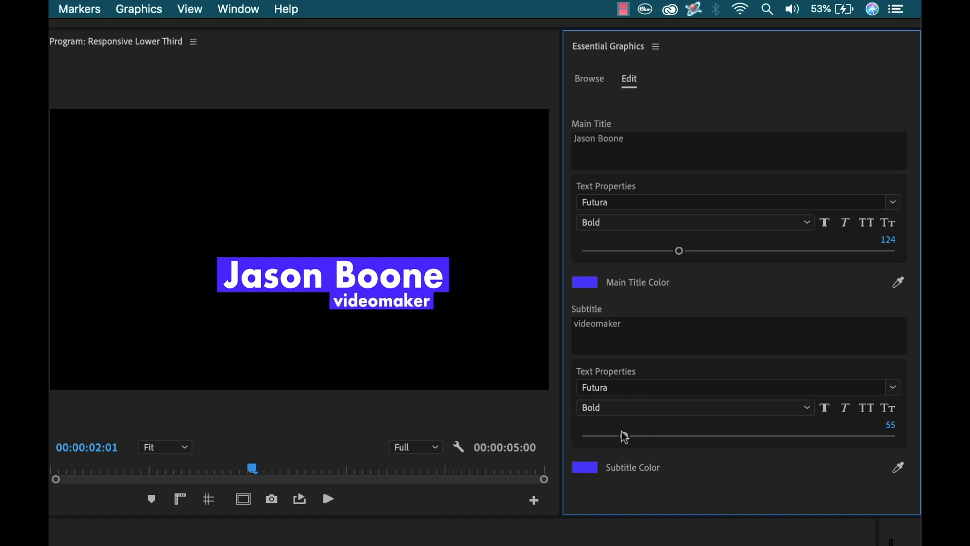
{"action": "mouse_move", "coordinate": [679, 251]}
{"action": "left_mouse_down"}
{"action": "mouse_move", "coordinate": [717, 252]}
{"action": "mouse_move", "coordinate": [666, 250]}
{"action": "left_mouse_up"}
- Try Medium and Condensed Medium styles on the main title, then return it to Futura Bold
{"action": "left_click", "coordinate": [807, 222]}
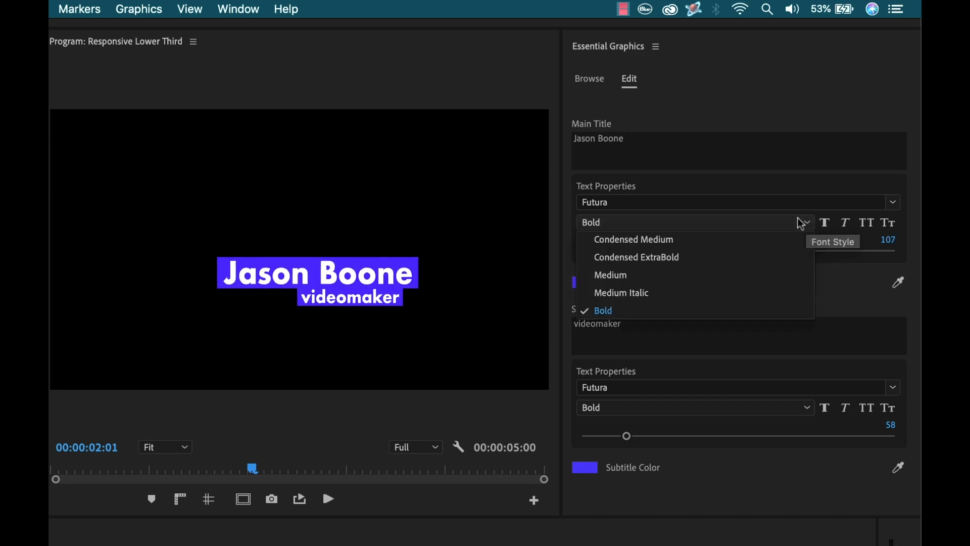
{"action": "left_click", "coordinate": [639, 276]}
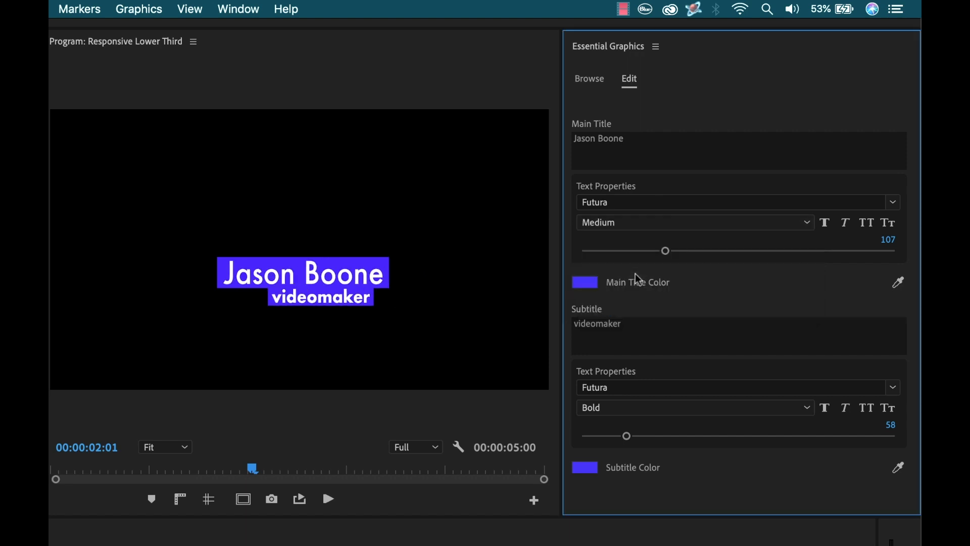
{"action": "left_click", "coordinate": [807, 223]}
{"action": "left_click", "coordinate": [667, 245]}
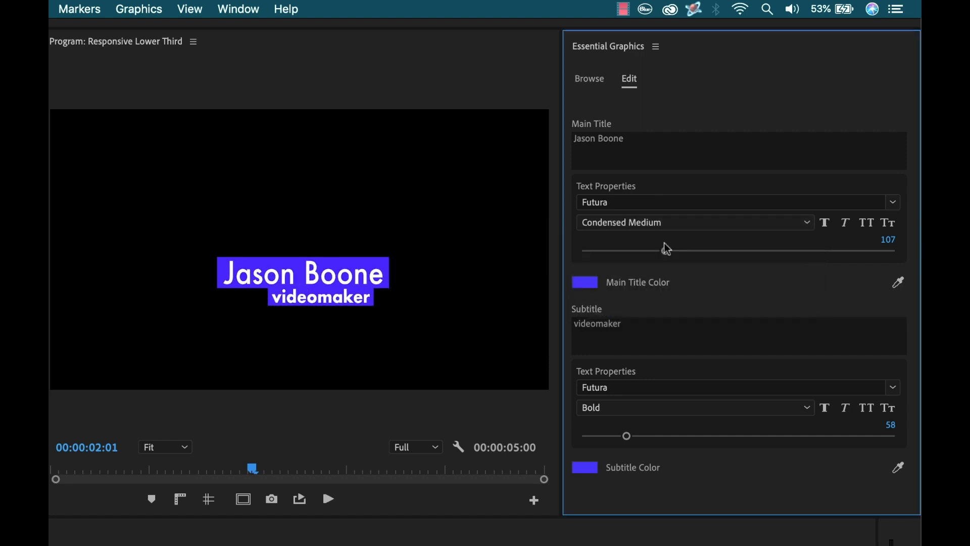
{"action": "left_click", "coordinate": [806, 222]}
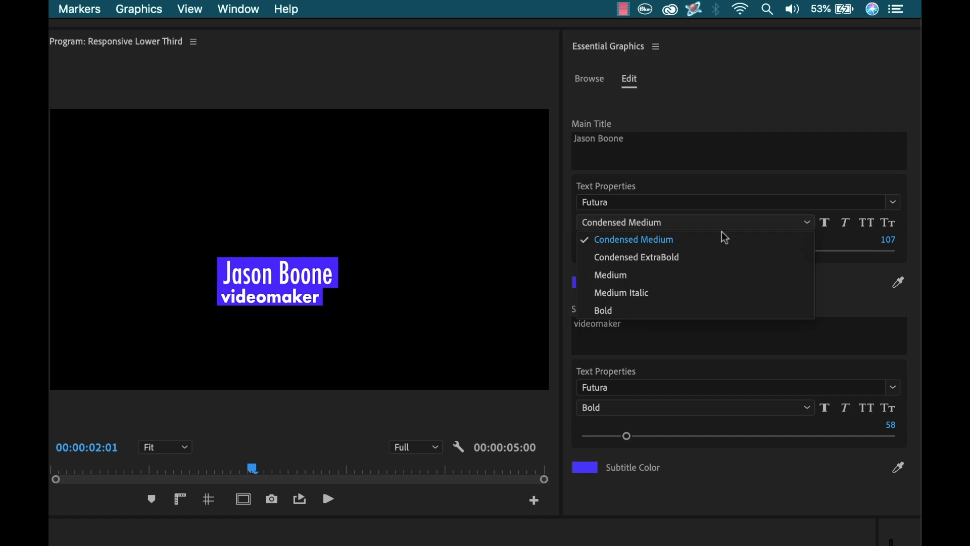
{"action": "left_click", "coordinate": [647, 310]}
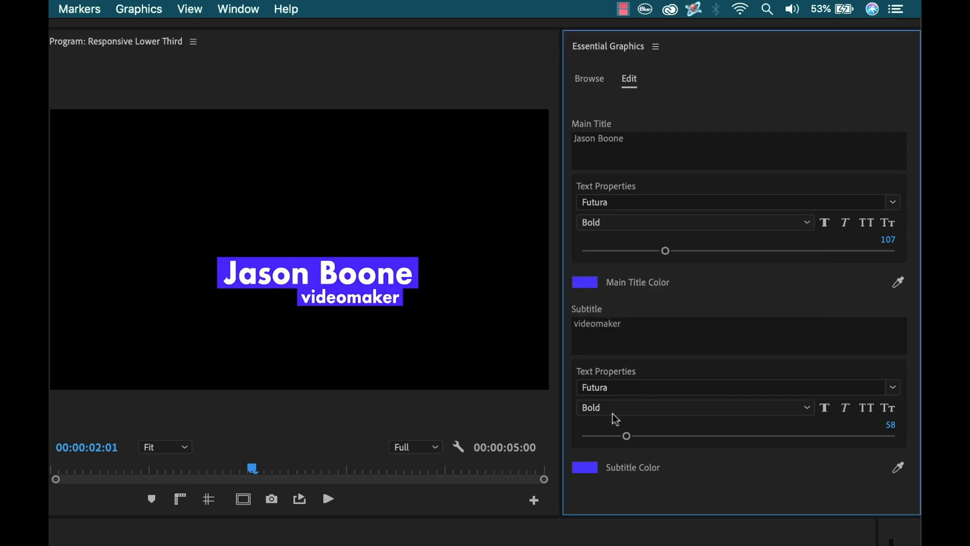
- Try Geneva as the subtitle font, then undo to keep Futura Bold
{"action": "left_click", "coordinate": [893, 387]}
{"action": "left_click", "coordinate": [658, 468]}
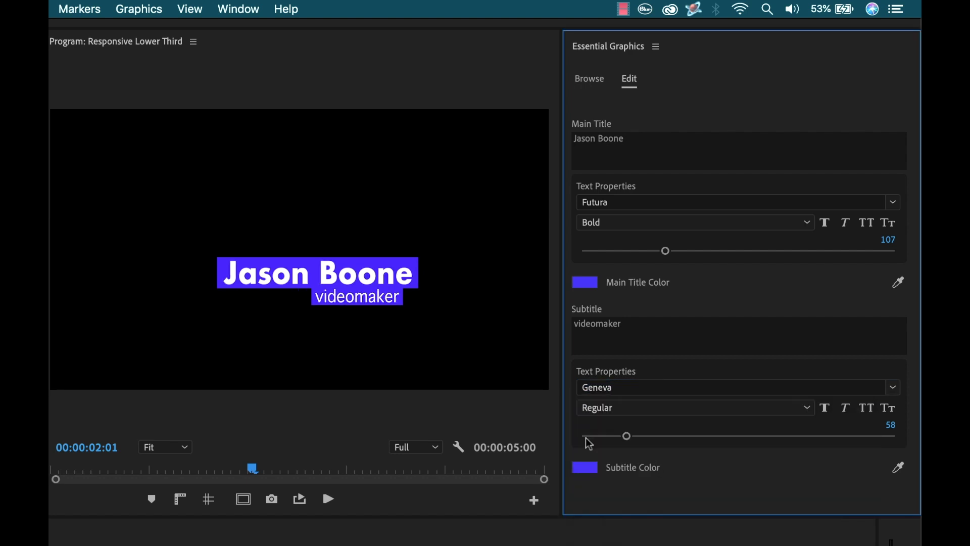
{"action": "key", "text": "super+z"}
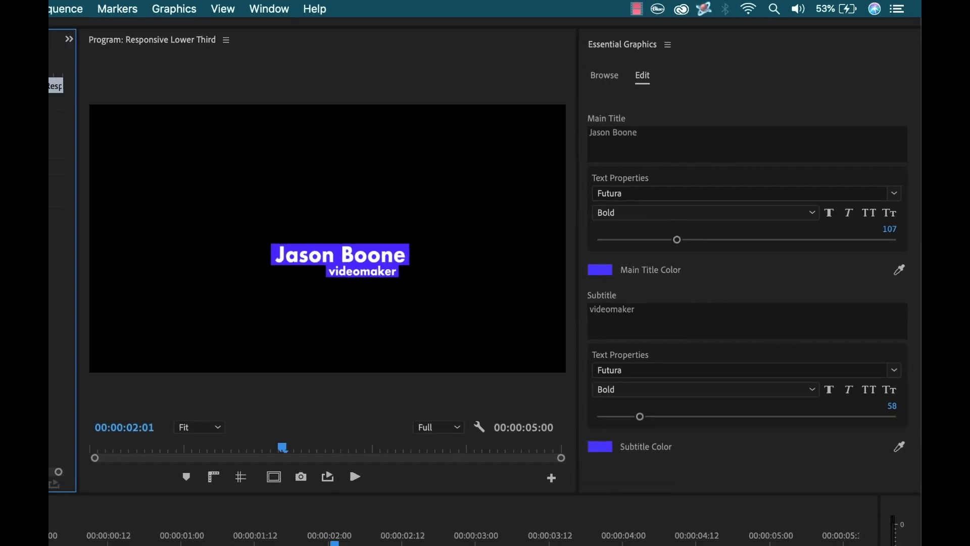
- Move the lower third to position 354, 824 at scale 74, then scrub the timeline to check
{"action": "mouse_move", "coordinate": [146, 106]}
{"action": "left_mouse_down"}
{"action": "mouse_move", "coordinate": [132, 107]}
{"action": "mouse_move", "coordinate": [188, 105]}
{"action": "mouse_move", "coordinate": [147, 106]}
{"action": "mouse_move", "coordinate": [157, 106]}
{"action": "left_mouse_up"}
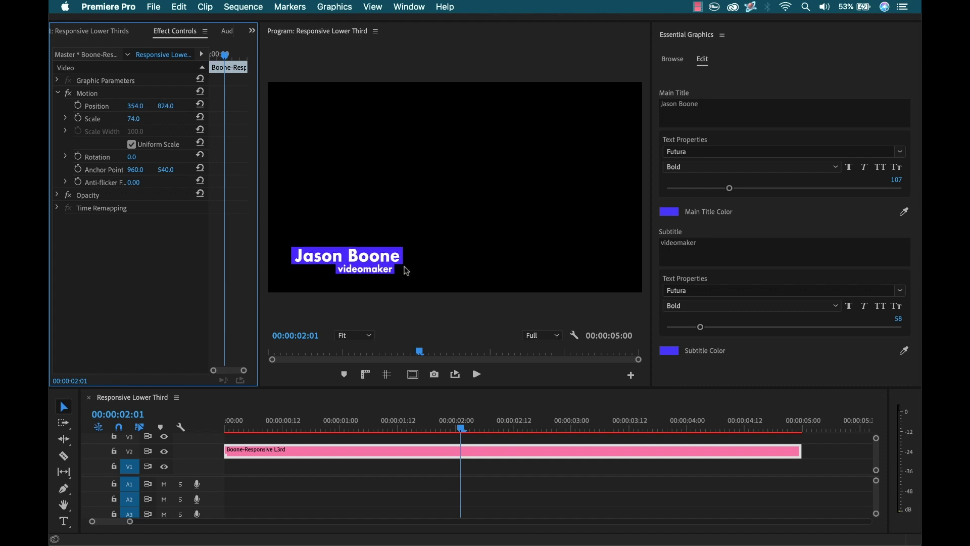
{"action": "left_click", "coordinate": [515, 474]}
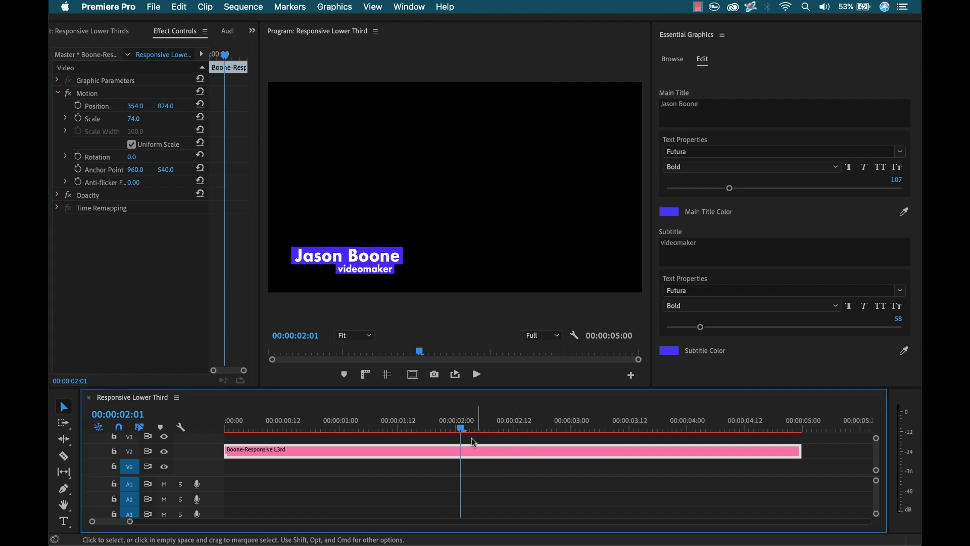
{"action": "left_click_drag", "start_coordinate": [460, 428], "coordinate": [228, 427]}
{"action": "key", "text": "minus"}
{"action": "key", "text": "equal"}
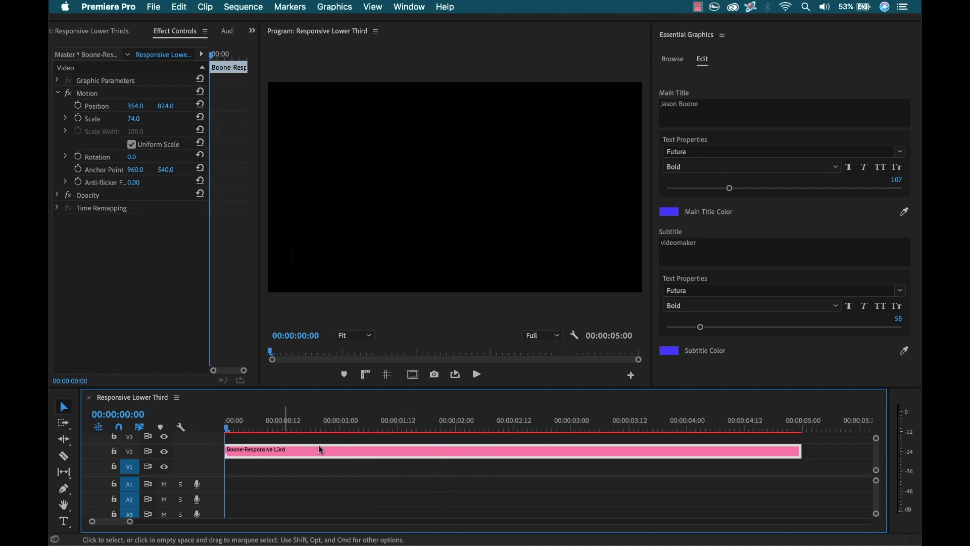
- Trim the lower-third clip's start to about 00:00:01:00 and play it back
{"action": "left_click", "coordinate": [844, 457]}
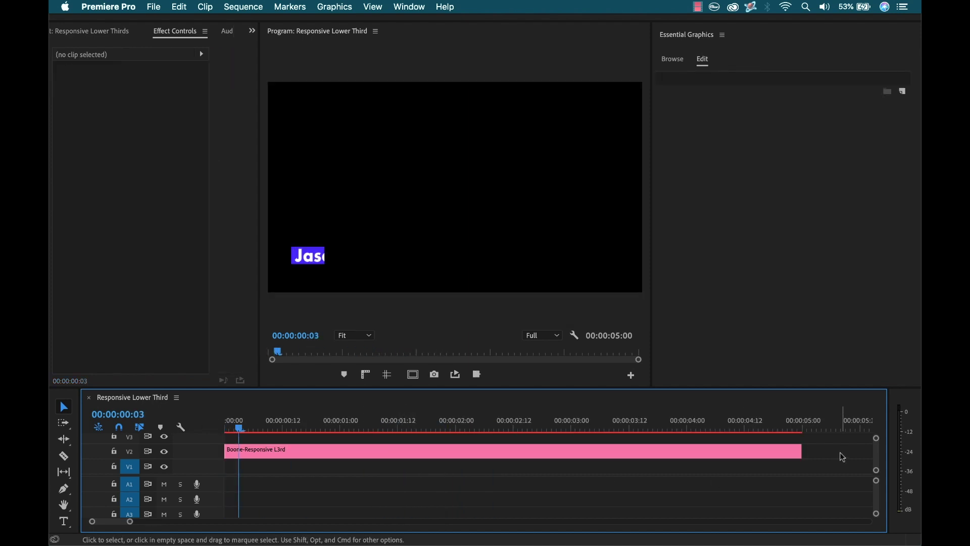
{"action": "key", "text": "space"}
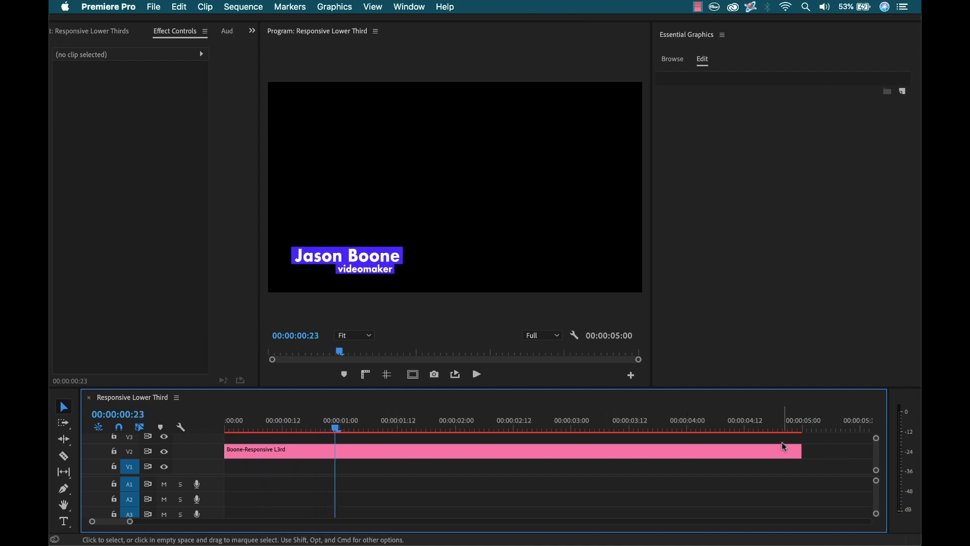
{"action": "left_click", "coordinate": [100, 33]}
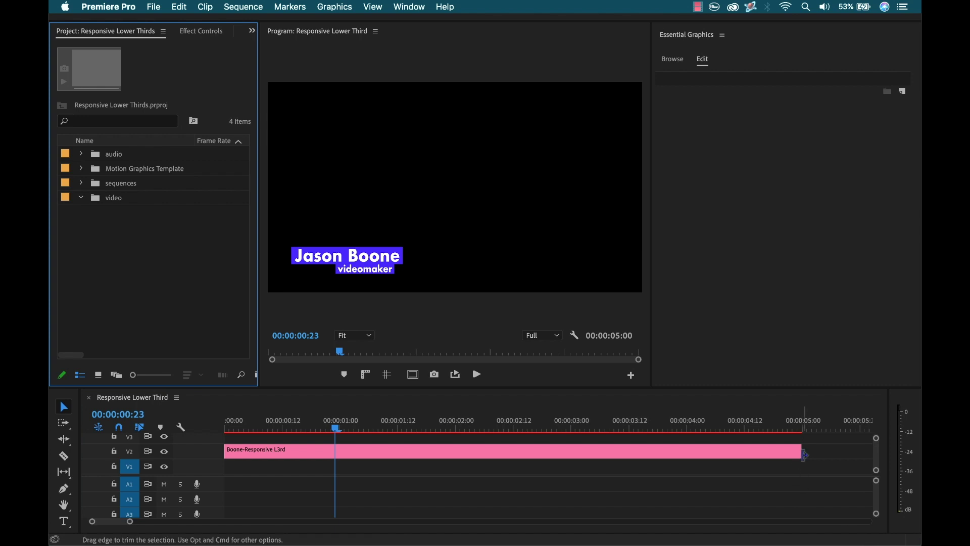
{"action": "left_click", "coordinate": [298, 427]}
{"action": "left_click_drag", "start_coordinate": [225, 448], "coordinate": [336, 449]}
{"action": "left_click", "coordinate": [326, 428]}
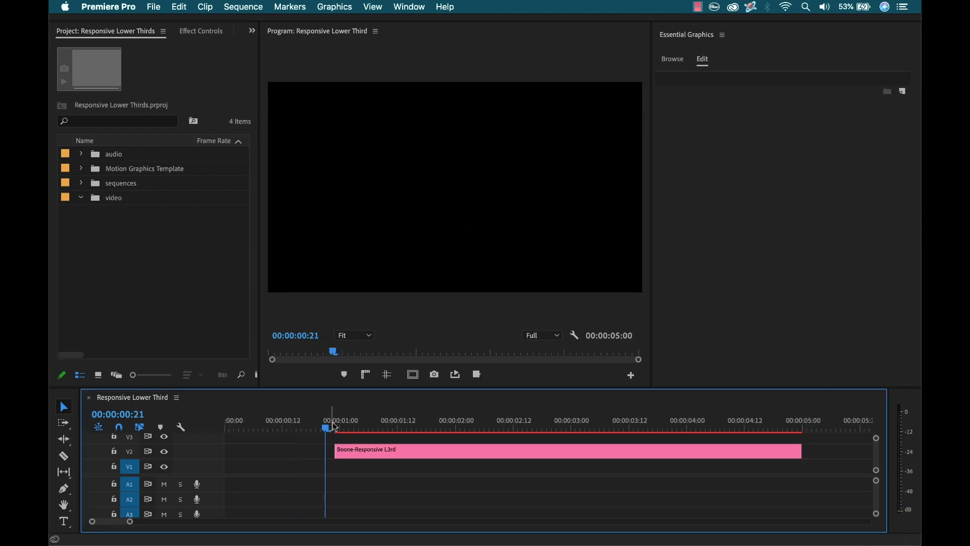
{"action": "key", "text": "space"}
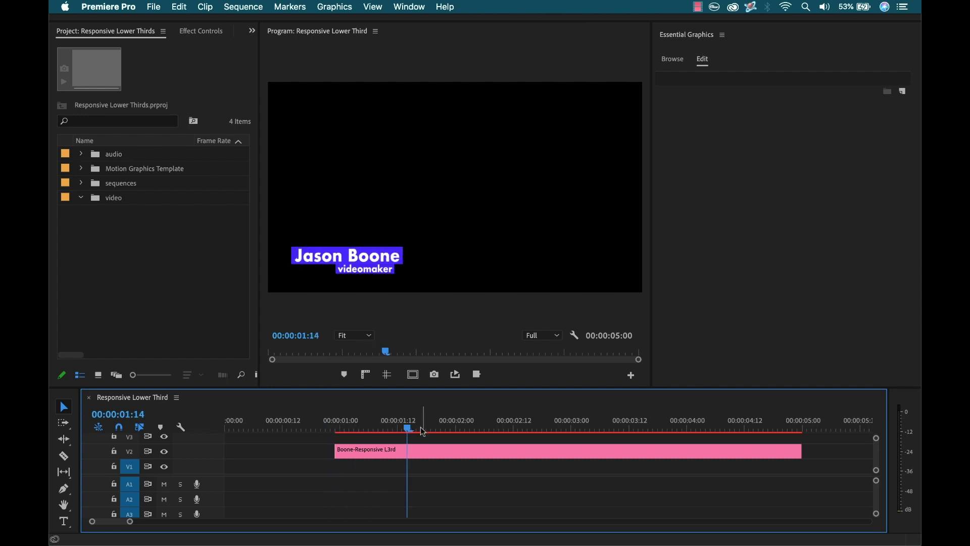
{"action": "key", "text": "space"}
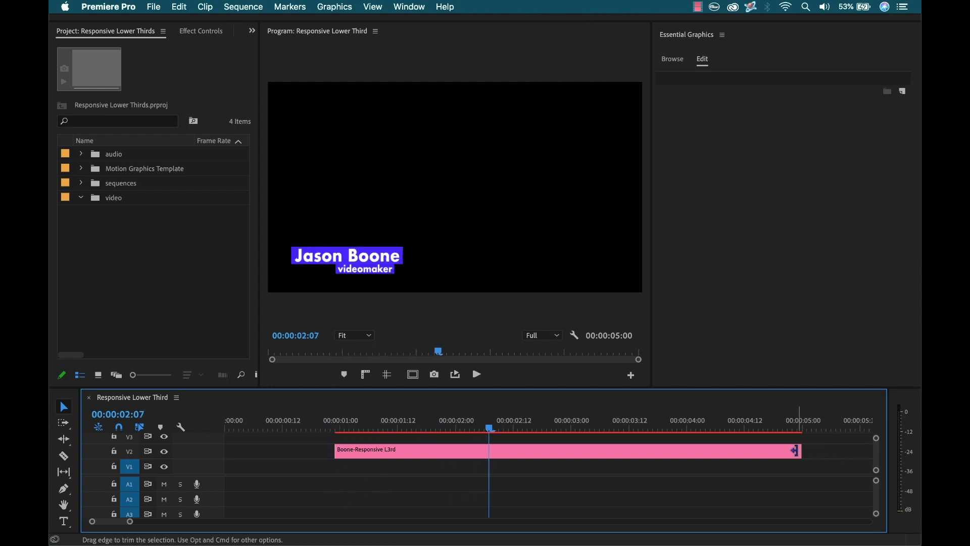
- Trim the clip's end to 00:00:03:00 and shrink the videomaker subtitle to 34
{"action": "left_click_drag", "start_coordinate": [800, 450], "coordinate": [570, 449]}
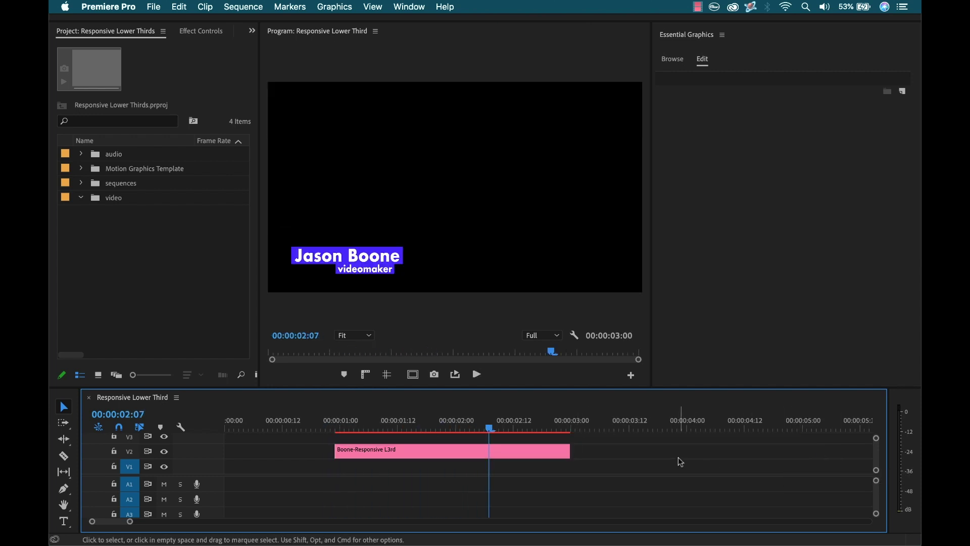
{"action": "key", "text": "space"}
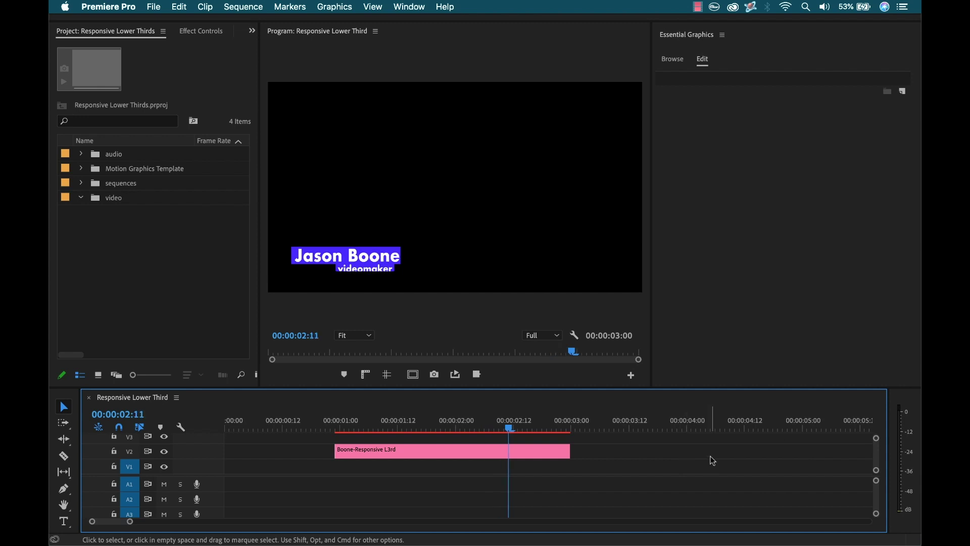
{"action": "left_click_drag", "start_coordinate": [566, 428], "coordinate": [442, 436]}
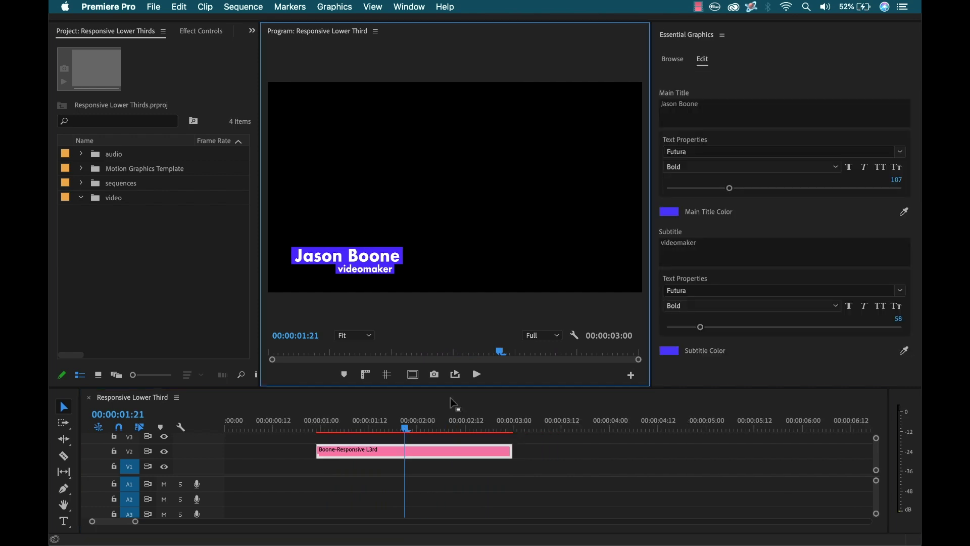
{"action": "left_click", "coordinate": [452, 453]}
{"action": "mouse_move", "coordinate": [700, 327]}
{"action": "left_mouse_down"}
{"action": "mouse_move", "coordinate": [712, 328]}
{"action": "mouse_move", "coordinate": [686, 328]}
{"action": "left_mouse_up"}
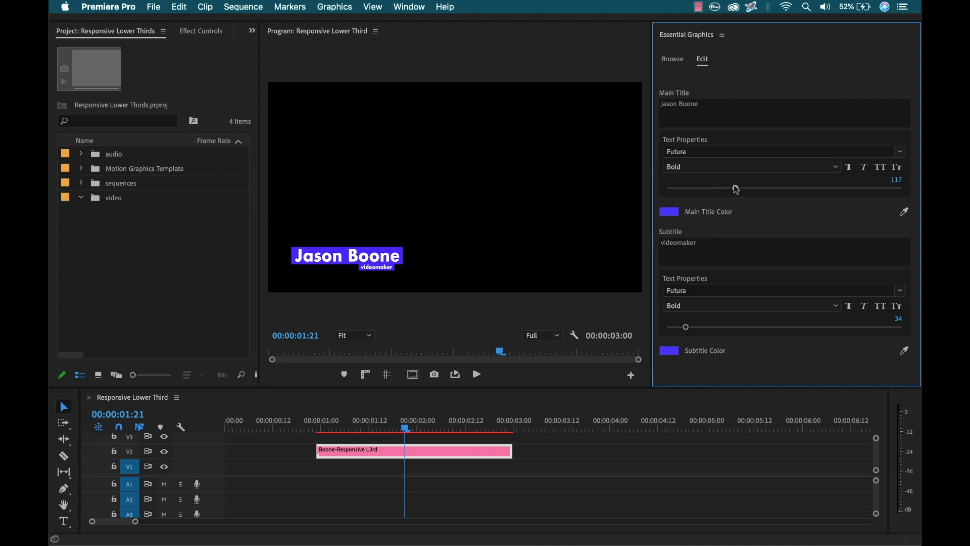
- Increase the main title size to 120 in Essential Graphics
{"action": "mouse_move", "coordinate": [736, 189]}
{"action": "left_mouse_down"}
{"action": "mouse_move", "coordinate": [768, 189]}
{"action": "mouse_move", "coordinate": [737, 187]}
{"action": "left_mouse_up"}
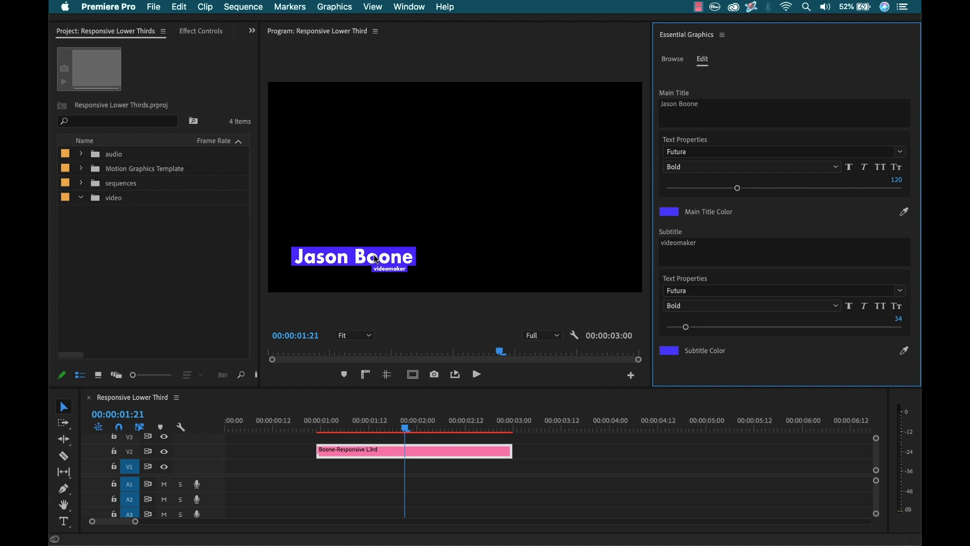
{"action": "key", "text": "super+Tab"}
{"action": "key", "text": "super+Tab"}
{"action": "key", "text": "super+Tab"}
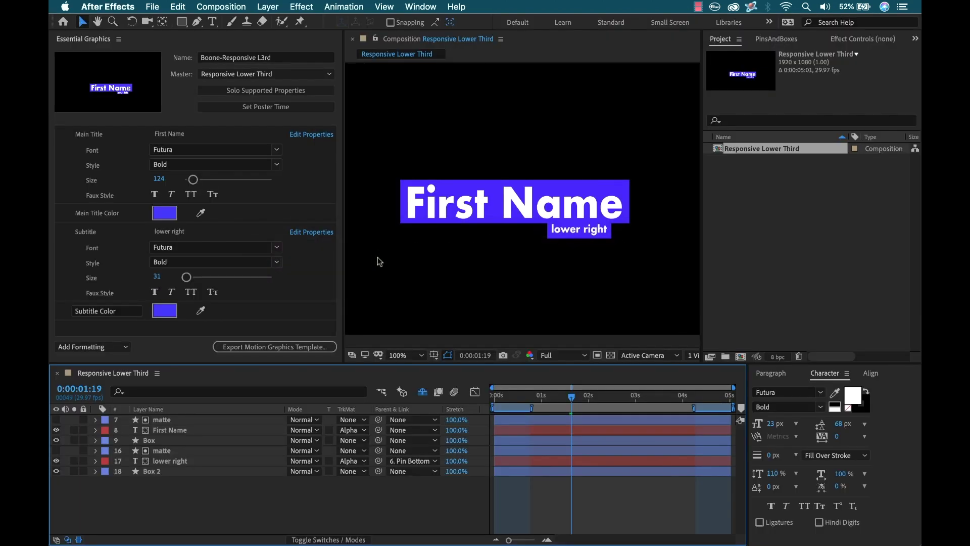
- Check the First Name layer's size in After Effects, then enlarge the Jason Boone main title to 146
{"action": "left_click", "coordinate": [169, 431]}
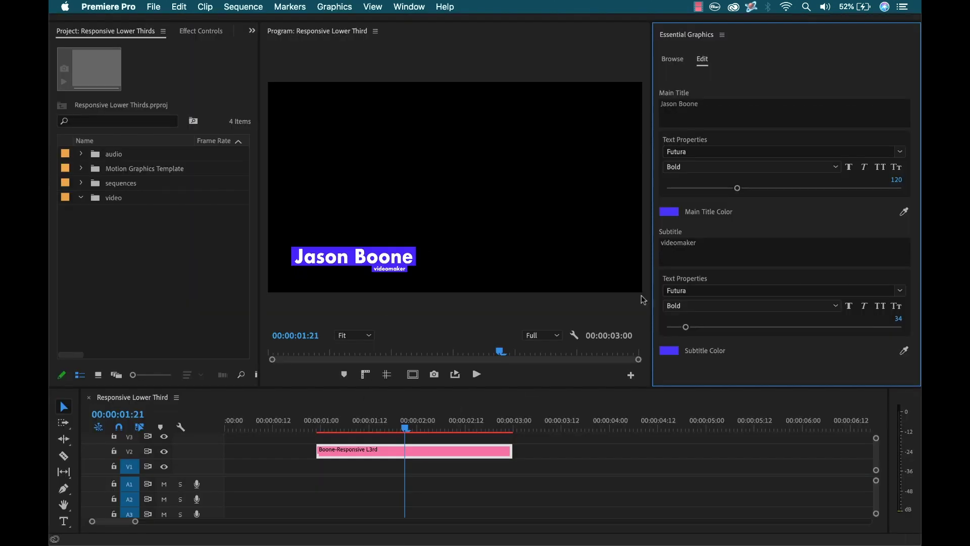
{"action": "left_click_drag", "start_coordinate": [738, 188], "coordinate": [753, 188]}
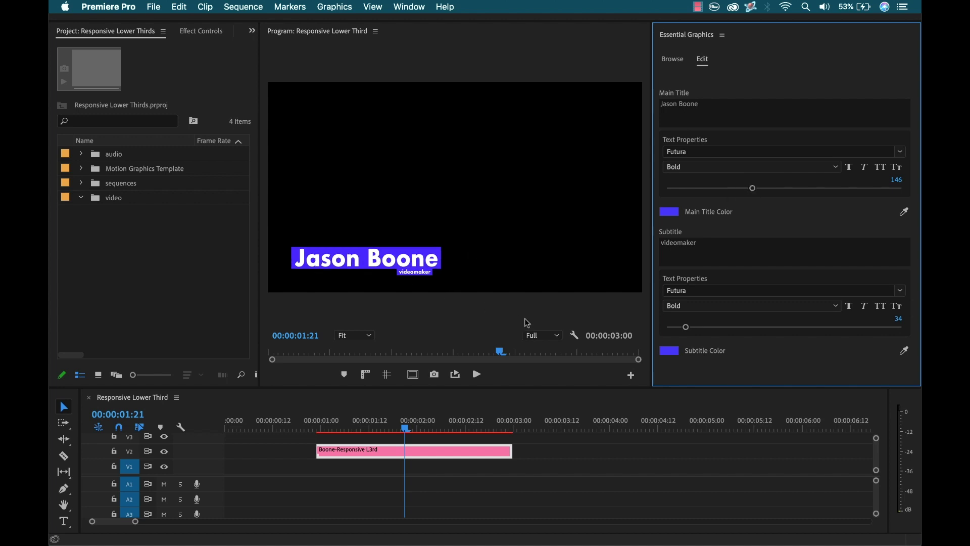